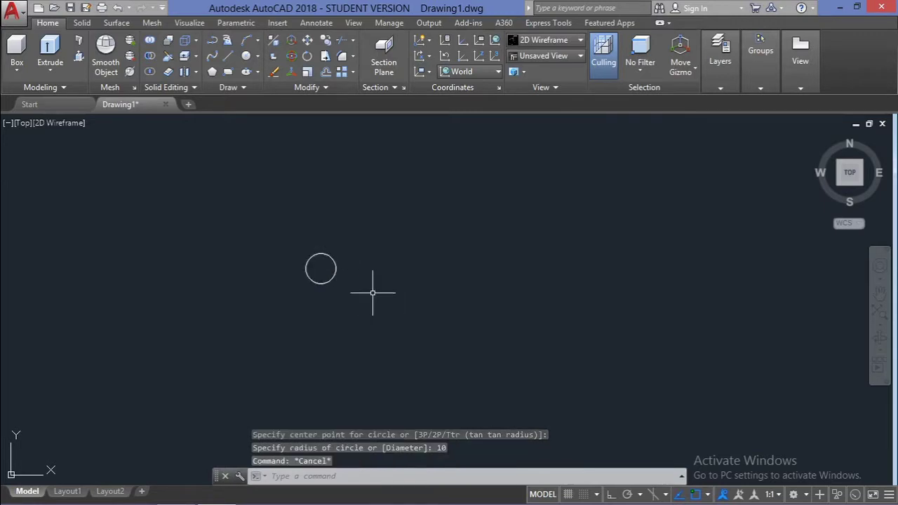
# Draw a circle of radius 6 directly above the existing circle, aligned with its center
pyautogui.scroll(2, 289, 244)
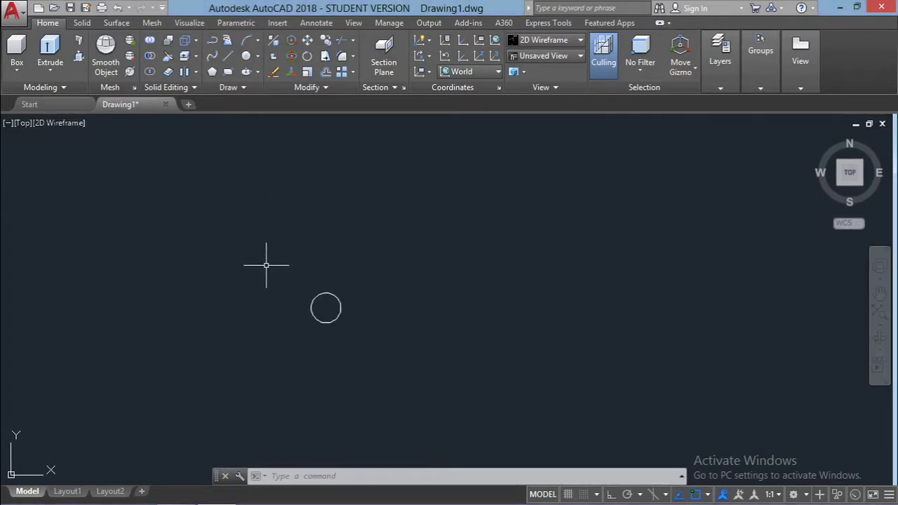
pyautogui.press('Return')
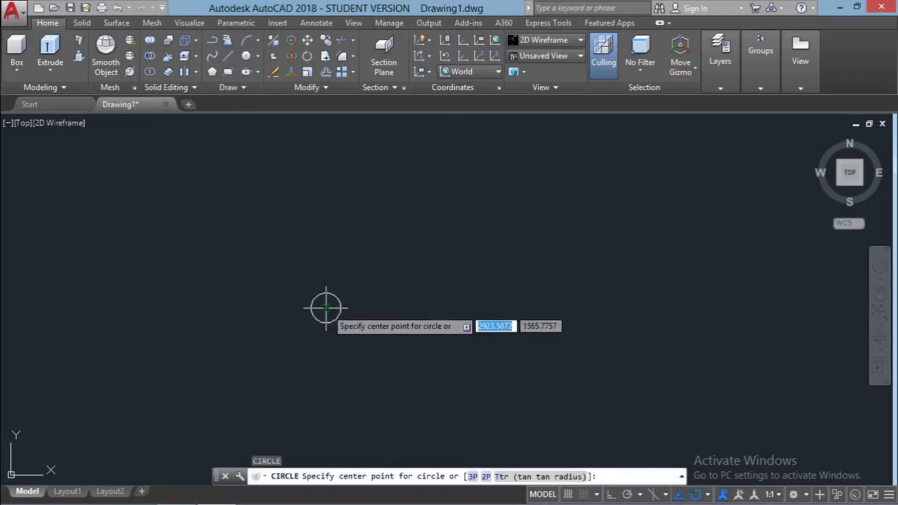
pyautogui.click(325, 261)
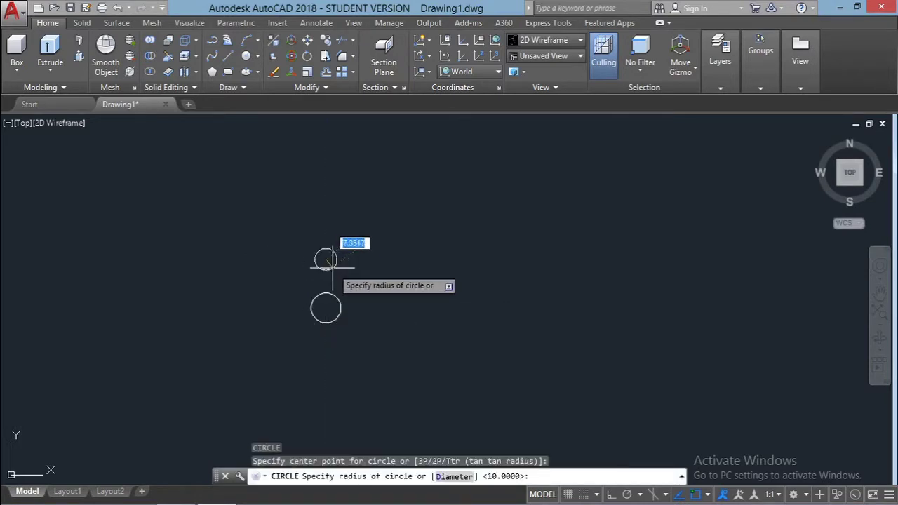
pyautogui.press('Return')
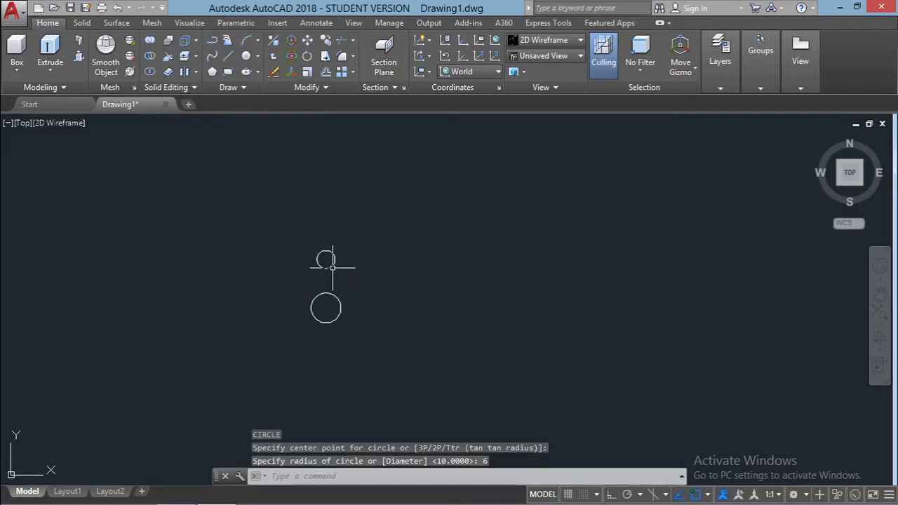
pyautogui.press('Escape')
# Create a polar array of the small circle with 5 items around the center of the larger circle
pyautogui.click(346, 271)
pyautogui.click(282, 239)
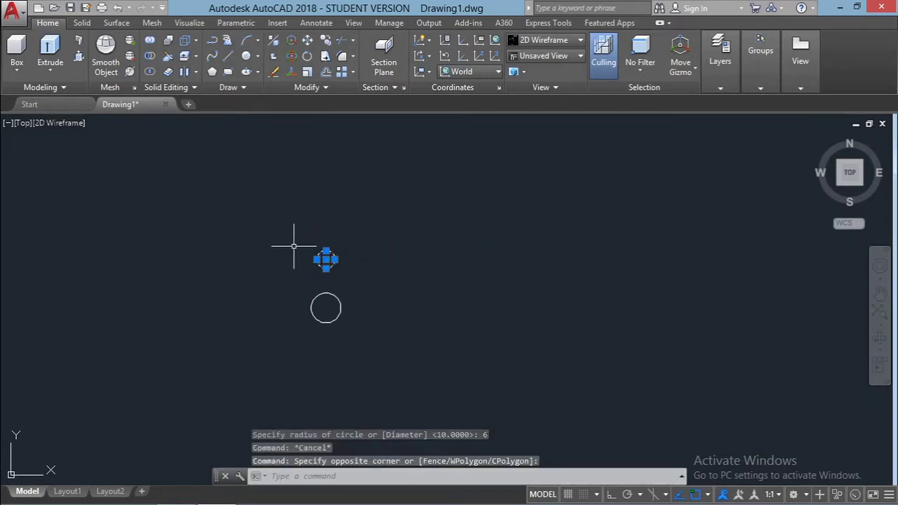
pyautogui.write('ARR')
pyautogui.press('Return')
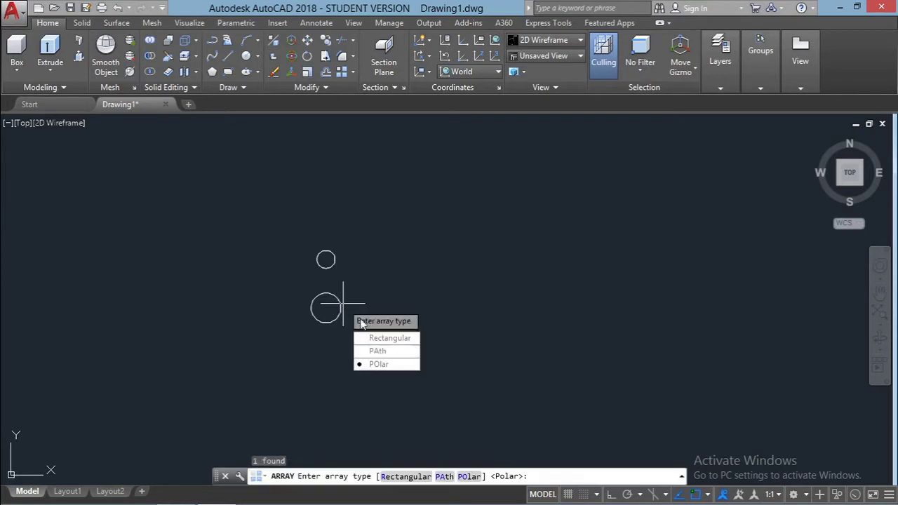
pyautogui.write('PO')
pyautogui.press('Return')
pyautogui.click(326, 309)
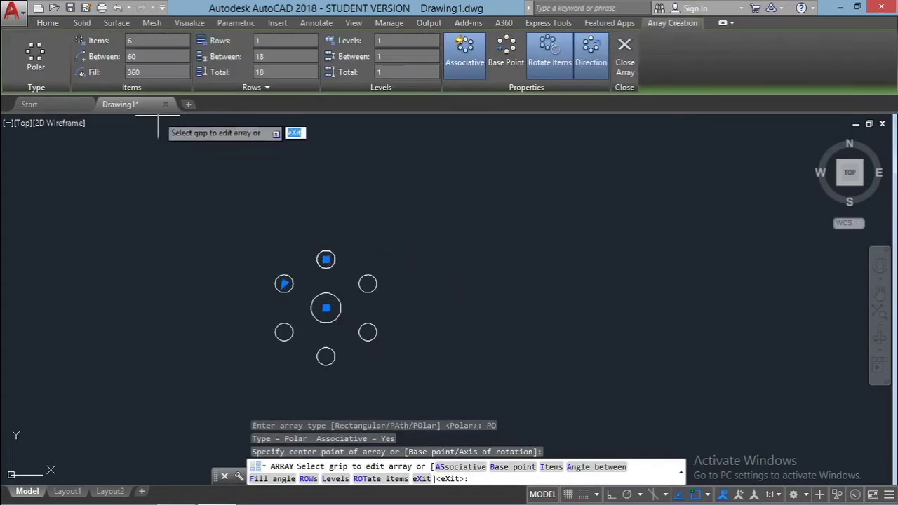
pyautogui.write('5')
pyautogui.press('Return')
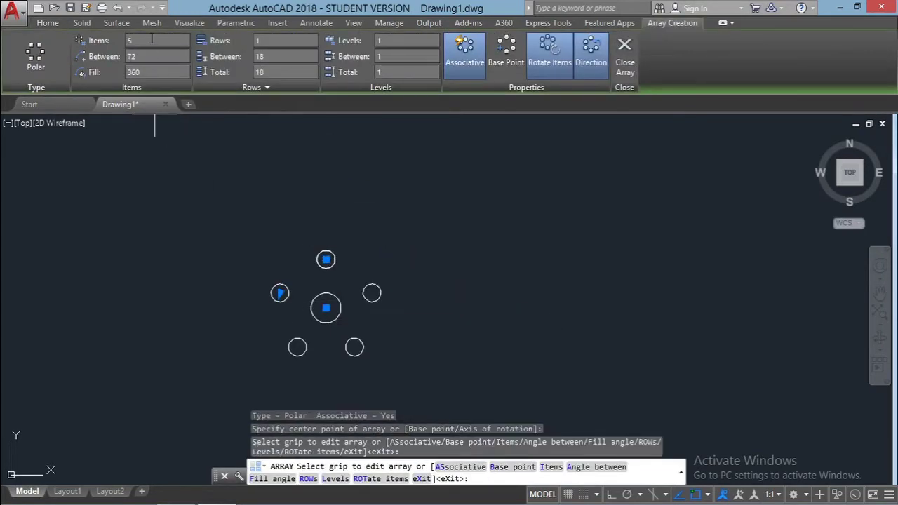
pyautogui.press('Escape')
pyautogui.scroll(2, 255, 237)
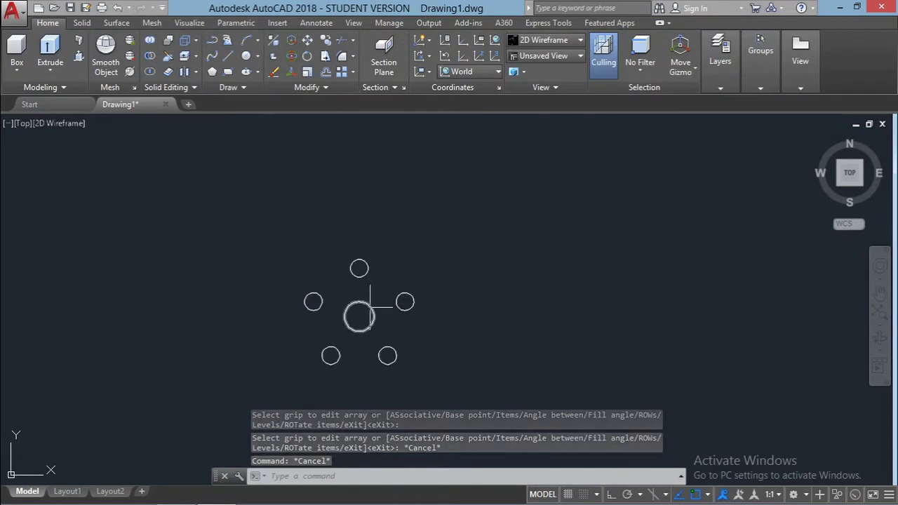
pyautogui.scroll(-2, 372, 317)
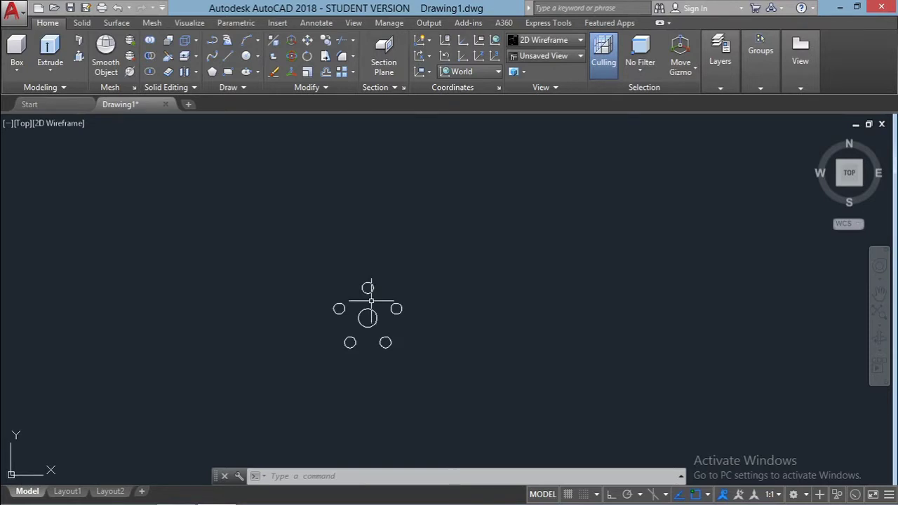
pyautogui.write('l')
pyautogui.press('Return')
pyautogui.click(368, 318)
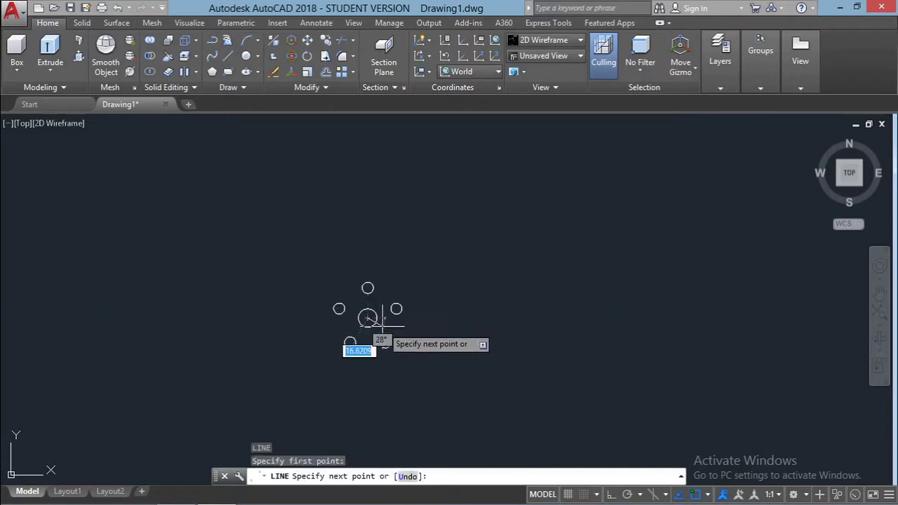
pyautogui.press('Escape')
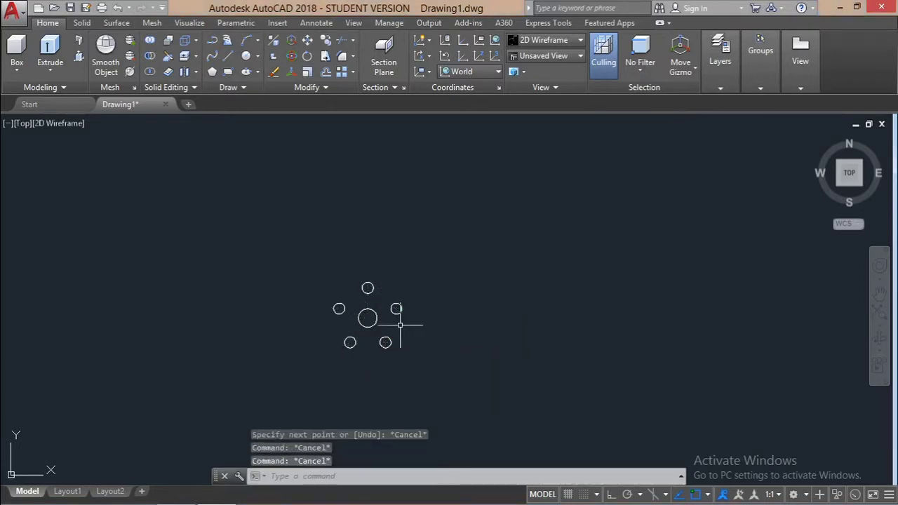
# Draw a large outer circle concentric with the central circle, well outside the ring of five small circles
pyautogui.write('c')
pyautogui.press('Return')
pyautogui.click(367, 318)
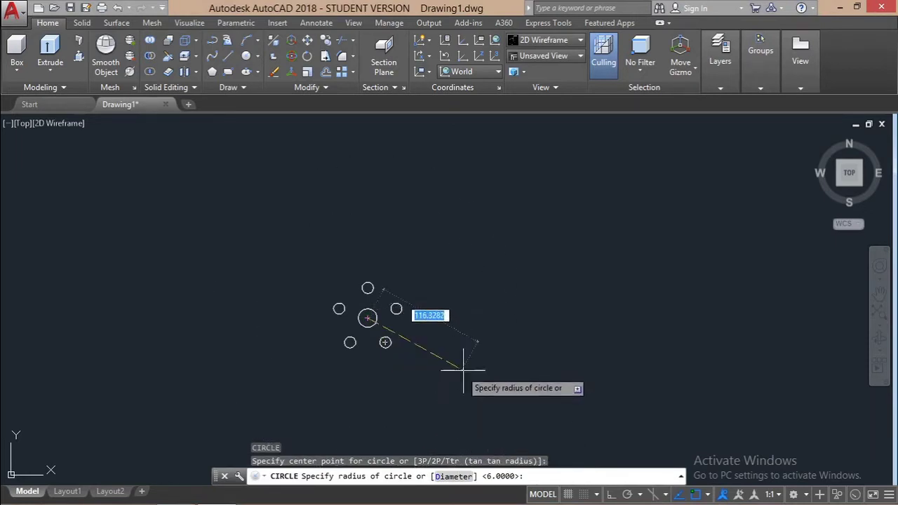
pyautogui.click(517, 318)
pyautogui.press('Escape')
pyautogui.press('Escape')
pyautogui.scroll(-2, 555, 371)
pyautogui.scroll(2, 550, 370)
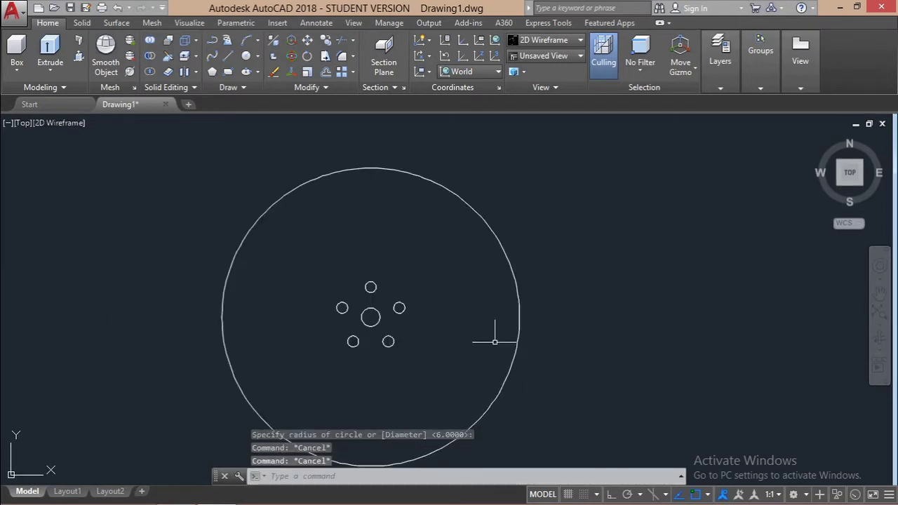
# Draw a vertical line about 125 units long with Ortho on, from just above the topmost small circle past the outer circle
pyautogui.write('l')
pyautogui.press('Return')
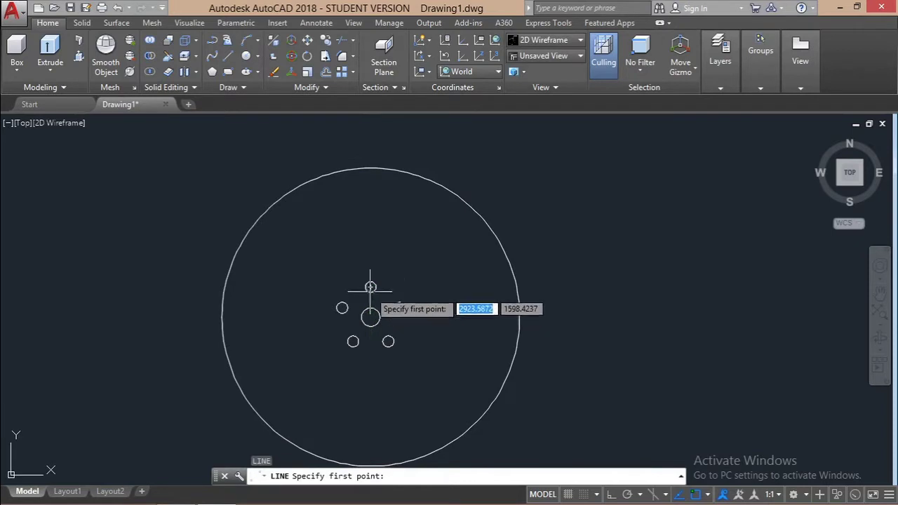
pyautogui.click(371, 265)
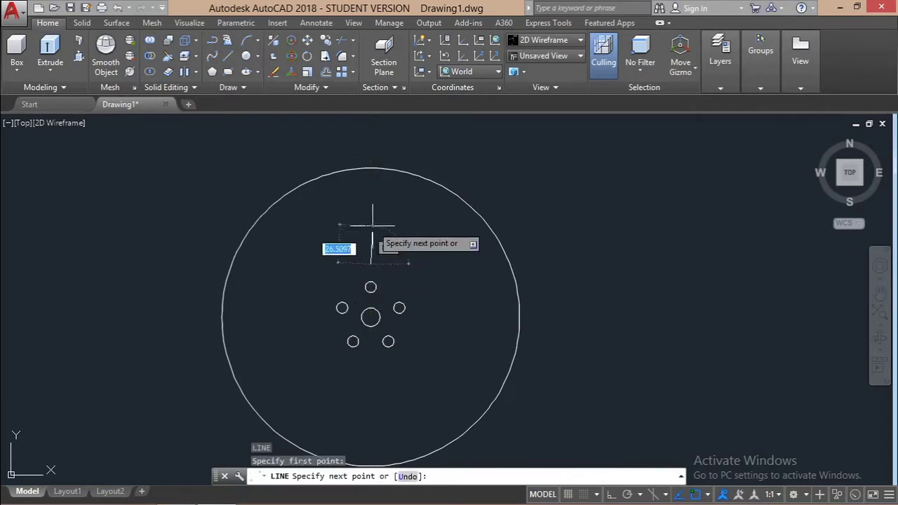
pyautogui.press('F8')
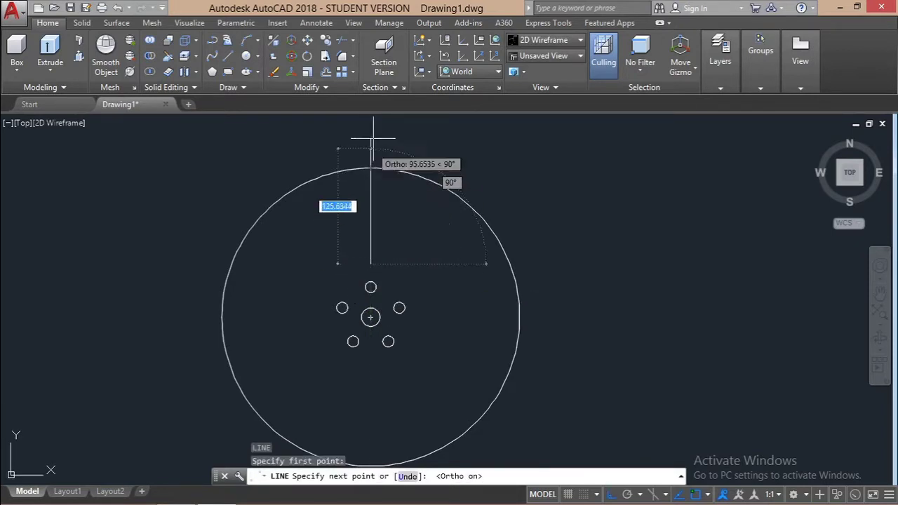
pyautogui.click(373, 149)
pyautogui.press('Escape')
pyautogui.press('Escape')
pyautogui.click(422, 239)
pyautogui.click(355, 191)
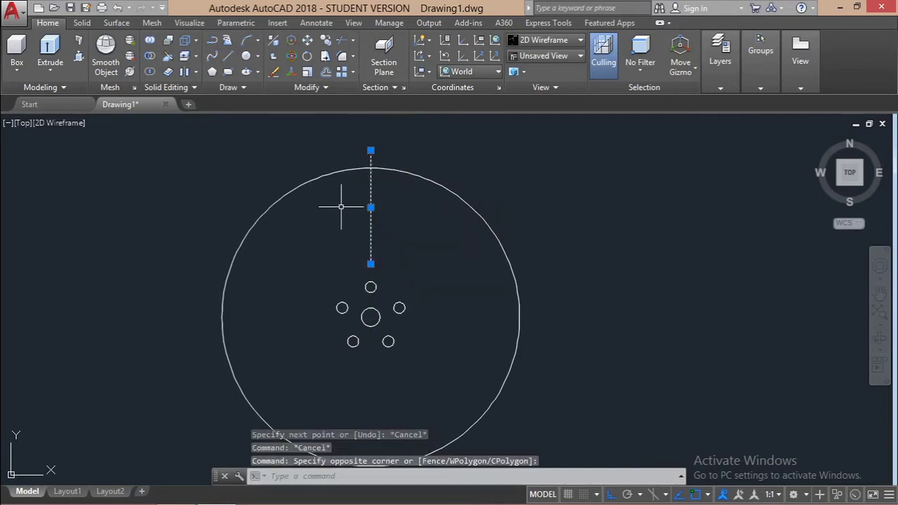
pyautogui.press('Escape')
pyautogui.write('l')
pyautogui.press('Return')
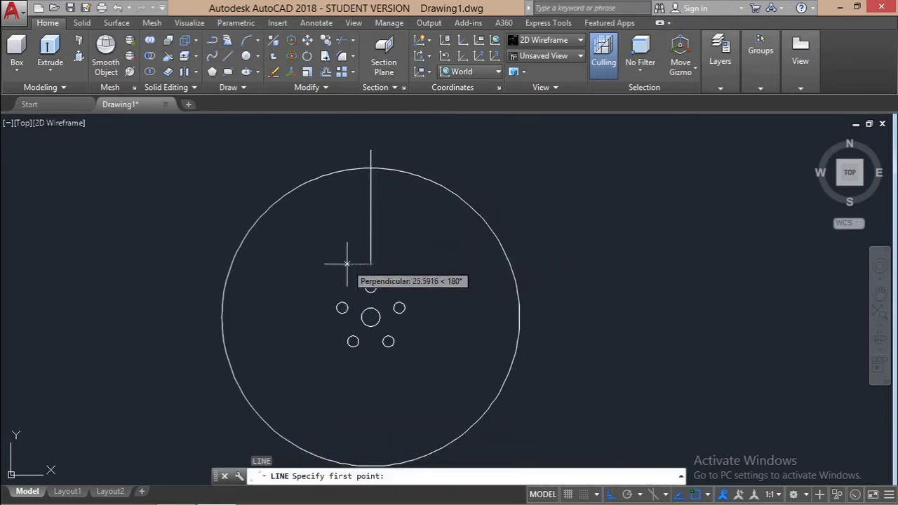
pyautogui.click(347, 264)
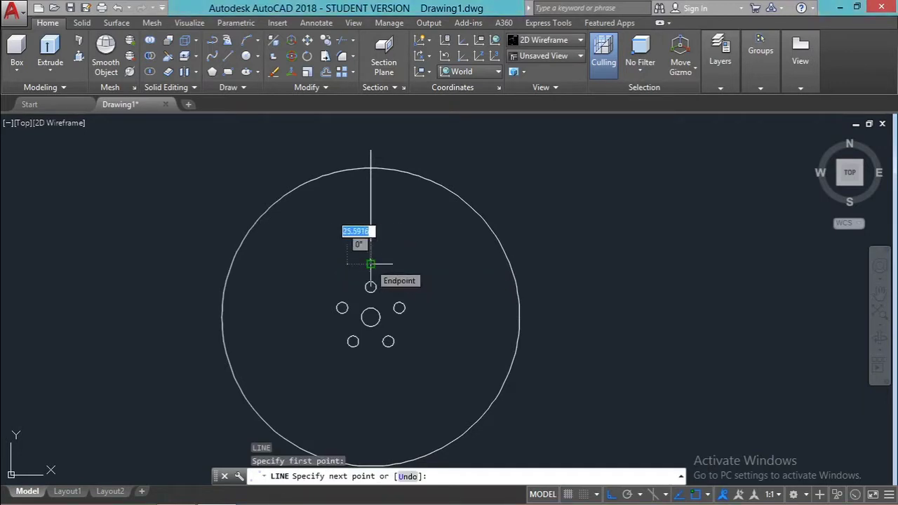
pyautogui.press('Escape')
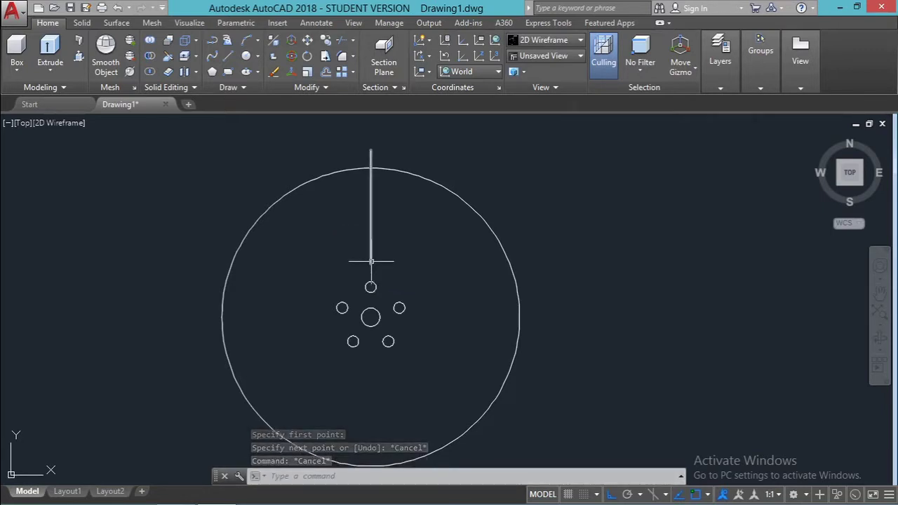
# Draw a horizontal line 25 units to the right from the lower end of the vertical line
pyautogui.write('l')
pyautogui.press('Return')
pyautogui.click(371, 263)
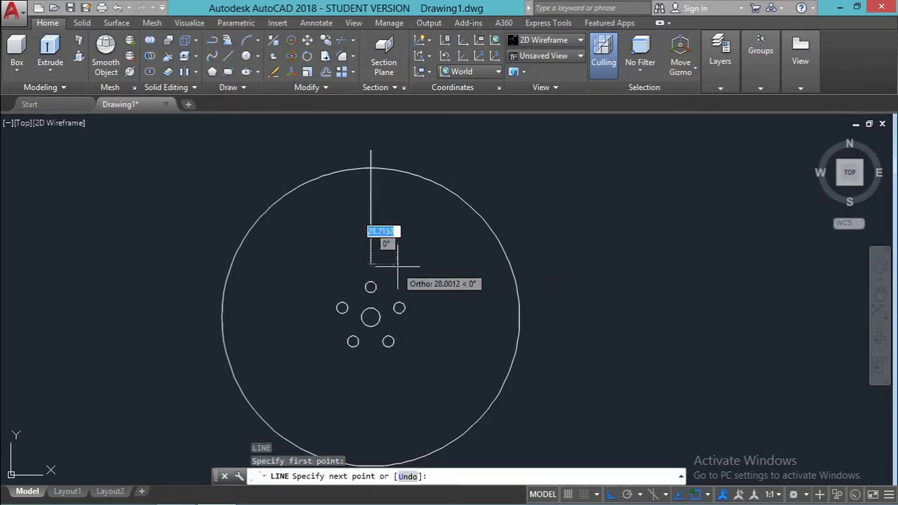
pyautogui.press('Return')
pyautogui.click(426, 264)
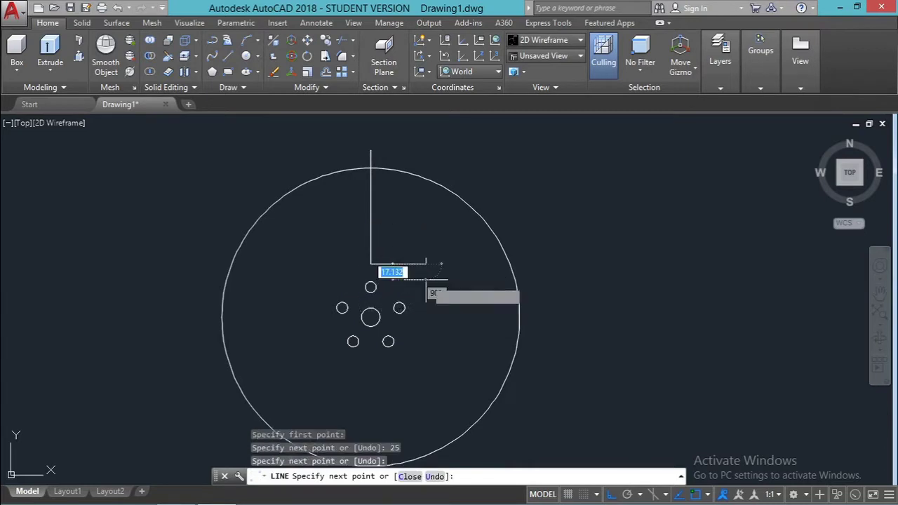
pyautogui.press('Escape')
pyautogui.click(438, 280)
pyautogui.click(416, 245)
pyautogui.press('Delete')
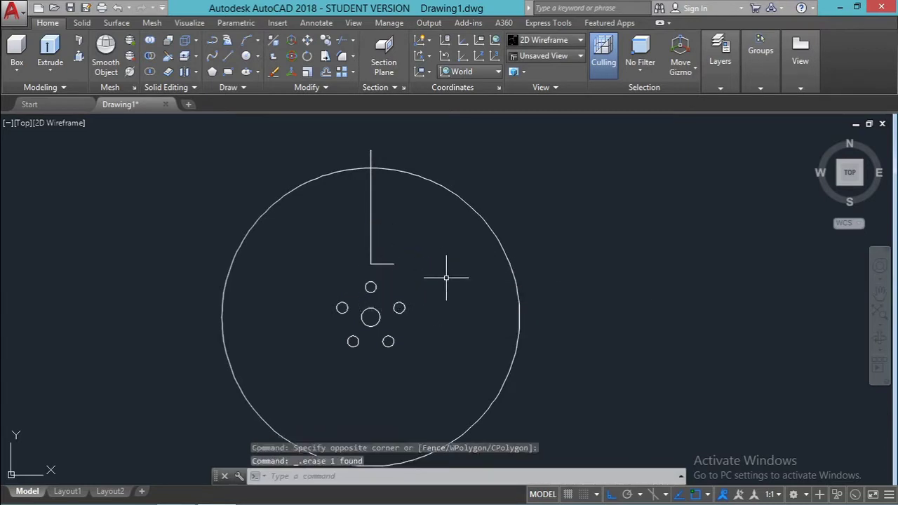
# Draw a horizontal line 25 units to the left from the lower end of the vertical line
pyautogui.write('l')
pyautogui.press('Return')
pyautogui.click(370, 263)
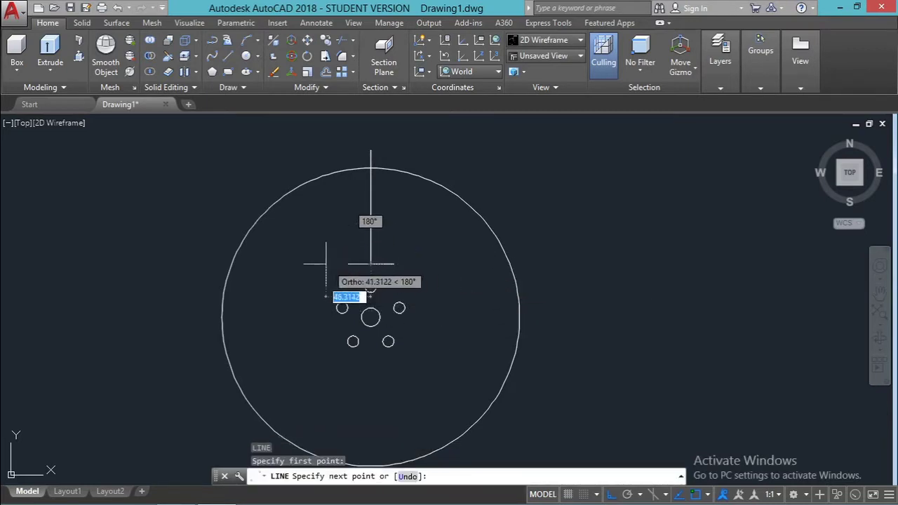
pyautogui.press('Return')
pyautogui.press('Escape')
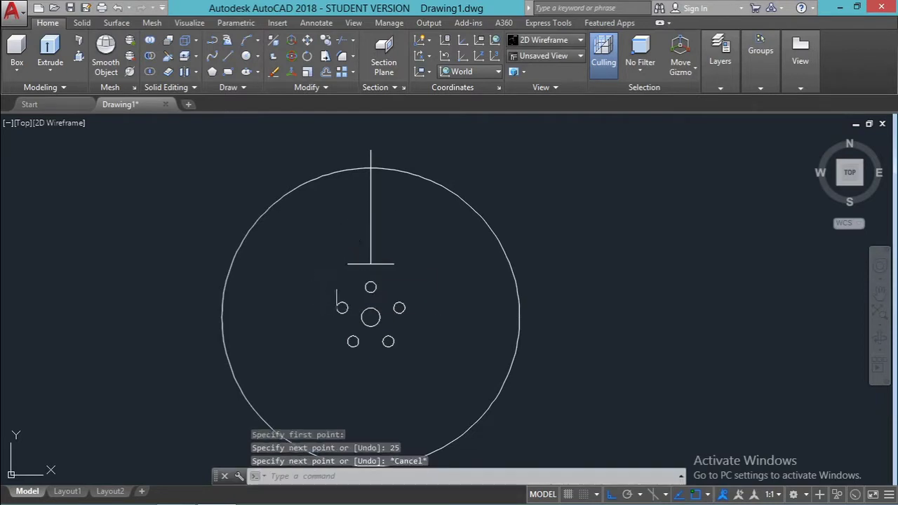
# Draw a slanted line about 109 units long with Ortho off, from the base's right end up past the outer circle, leaning toward the vertical line
pyautogui.scroll(2, 385, 230)
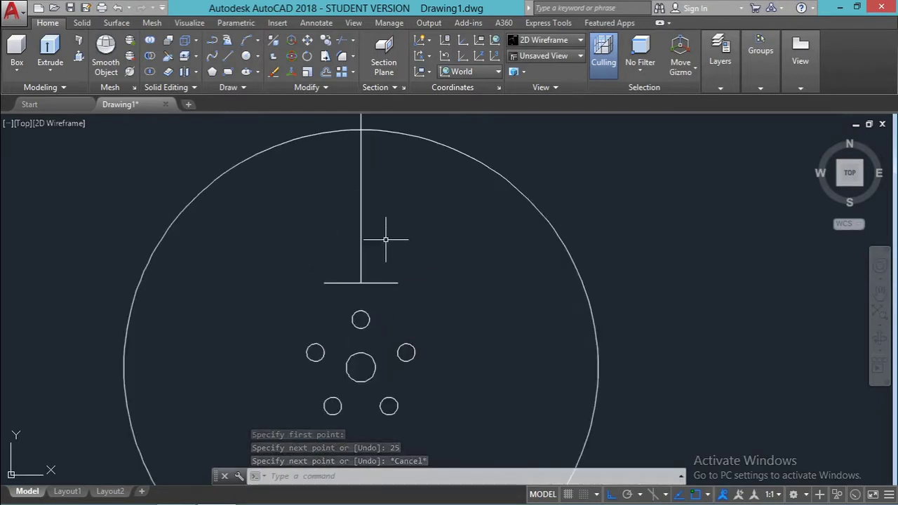
pyautogui.write('l')
pyautogui.press('Return')
pyautogui.click(398, 282)
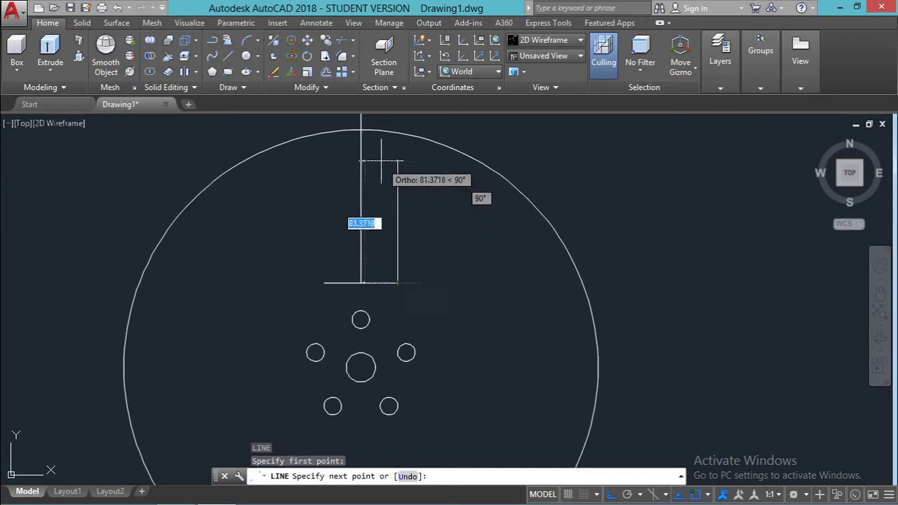
pyautogui.press('F8')
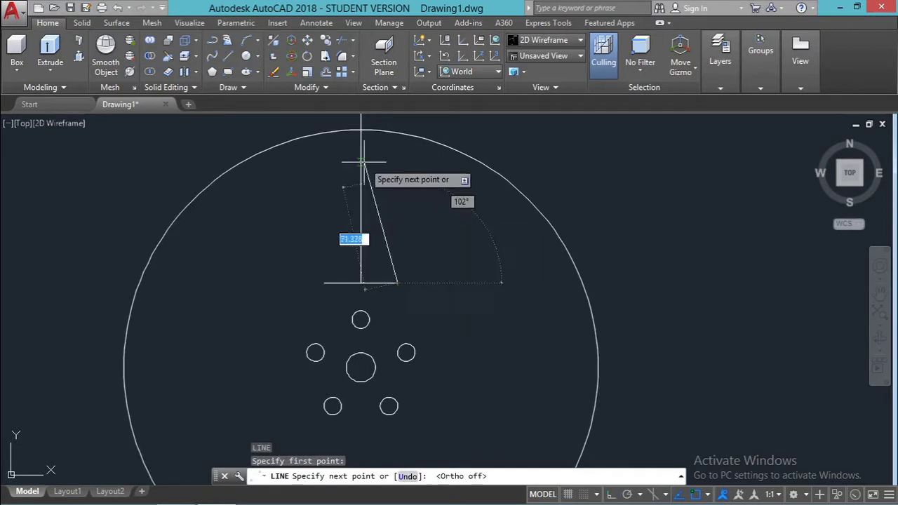
pyautogui.scroll(1, 382, 144)
pyautogui.scroll(-1, 381, 123)
pyautogui.scroll(2, 381, 122)
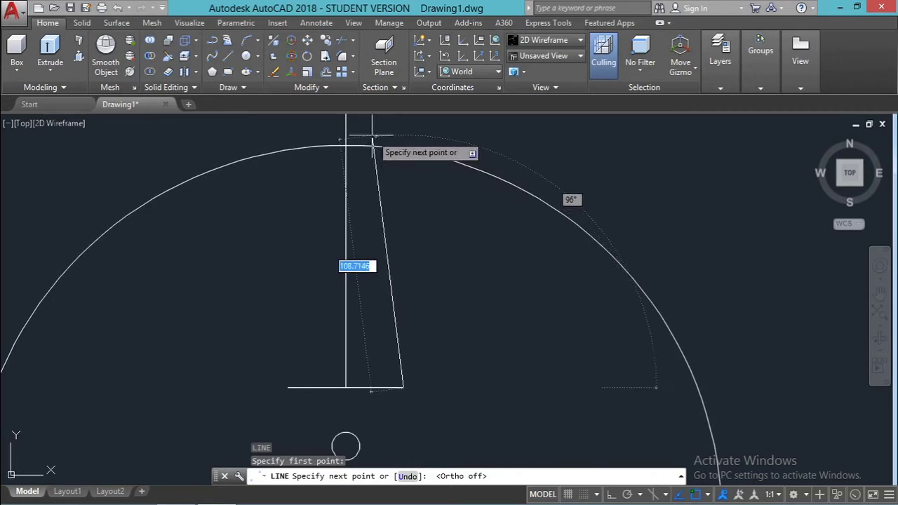
pyautogui.click(372, 136)
pyautogui.press('Escape')
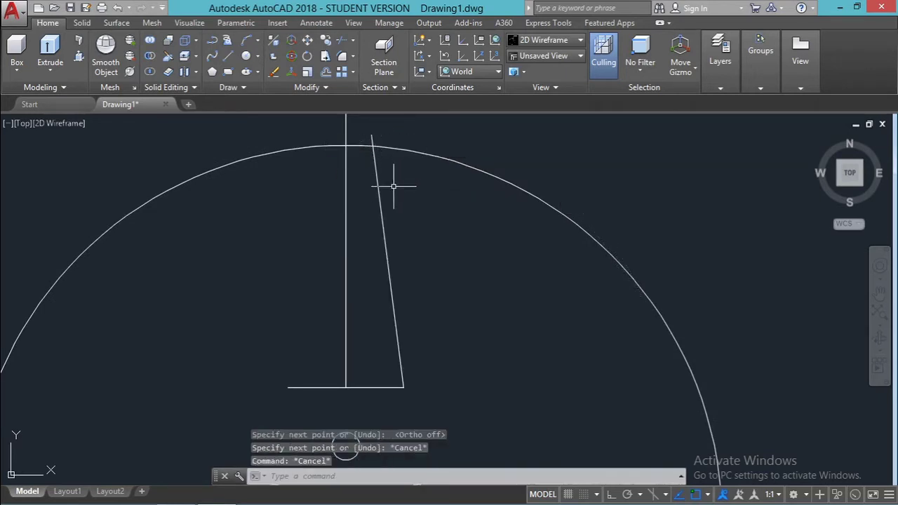
# Mirror the slanted line about the vertical center line, keeping the source object
pyautogui.click(426, 281)
pyautogui.click(385, 335)
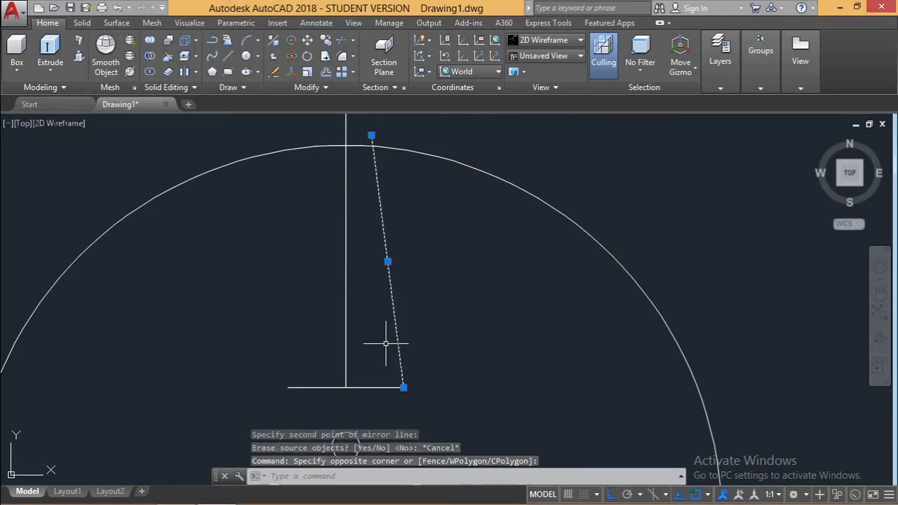
pyautogui.write('MI')
pyautogui.press('Return')
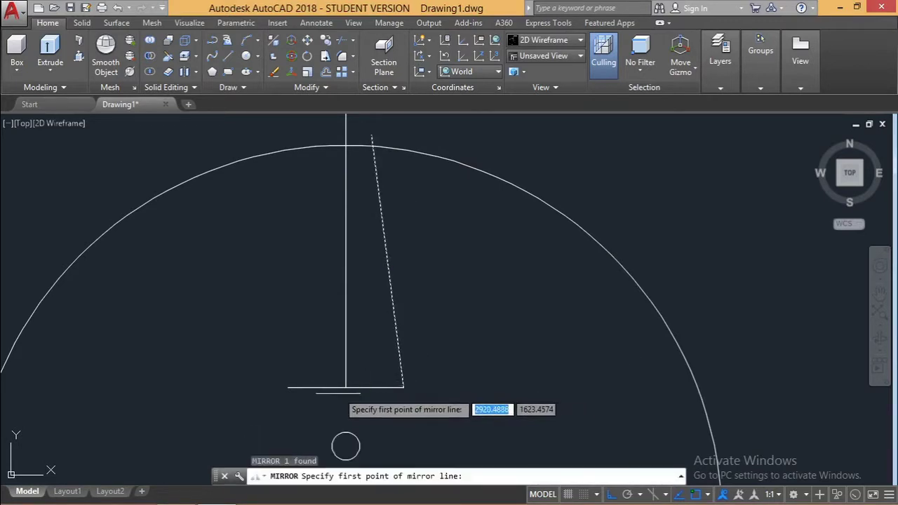
pyautogui.click(346, 387)
pyautogui.click(346, 378)
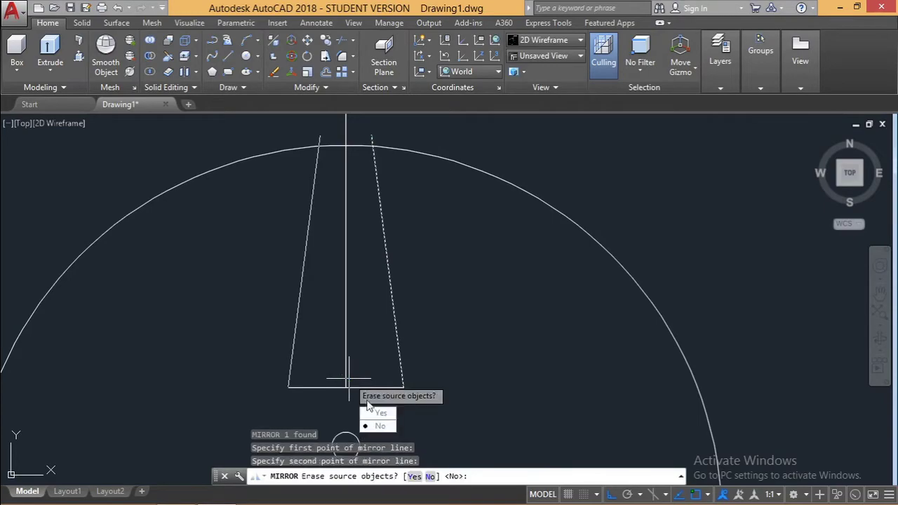
pyautogui.click(372, 422)
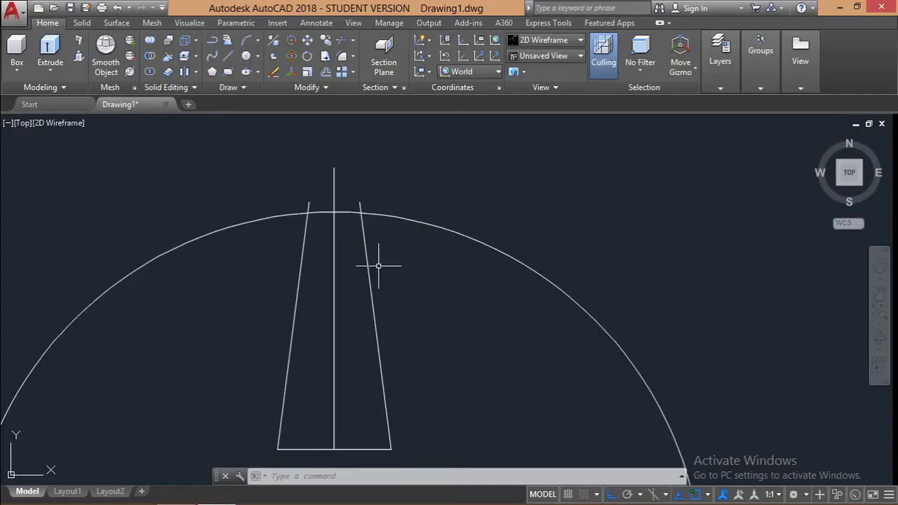
# Trim the ends of the two slanted lines and the vertical center line that extend beyond the outer circle
pyautogui.click(396, 255)
pyautogui.click(295, 179)
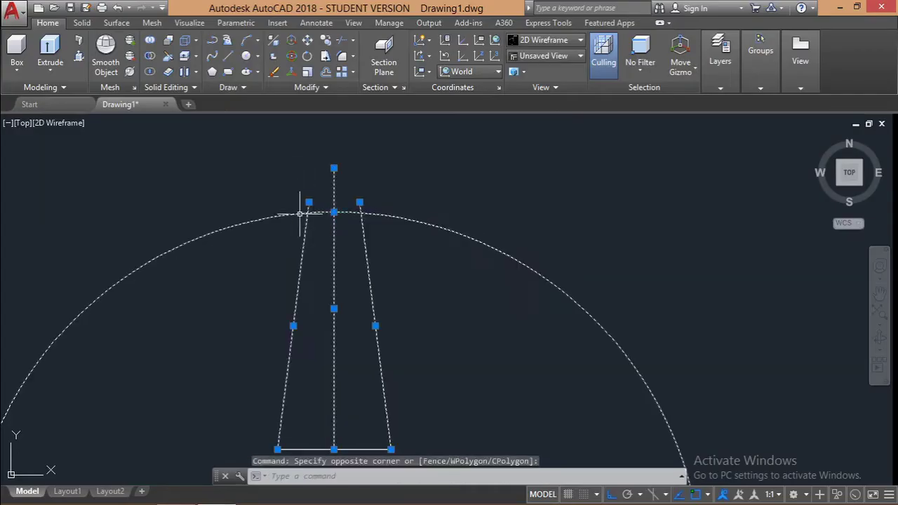
pyautogui.write('tr')
pyautogui.press('Return')
pyautogui.scroll(3, 301, 210)
pyautogui.click(305, 198)
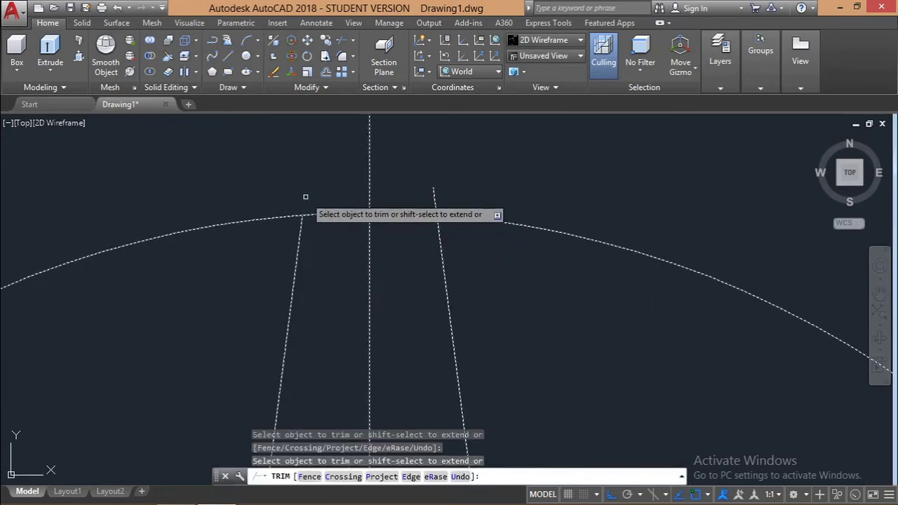
pyautogui.click(436, 195)
pyautogui.scroll(-5, 442, 194)
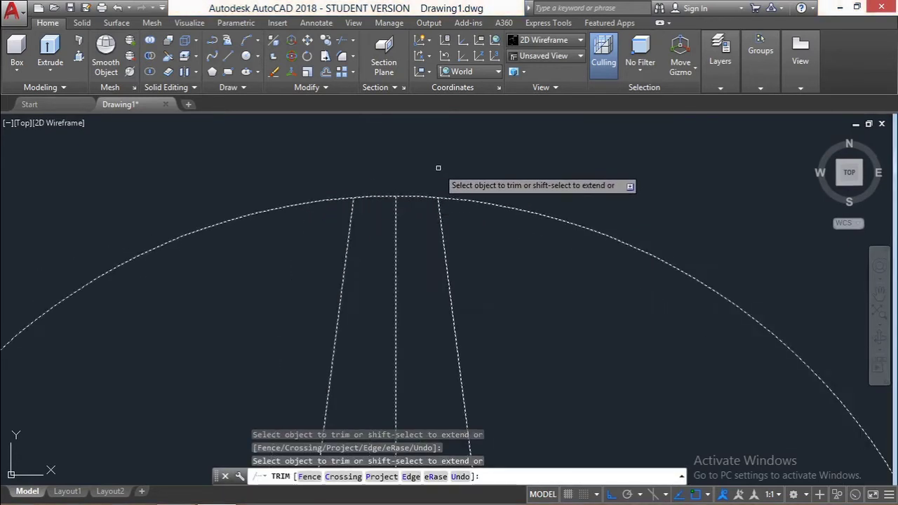
pyautogui.scroll(2, 424, 179)
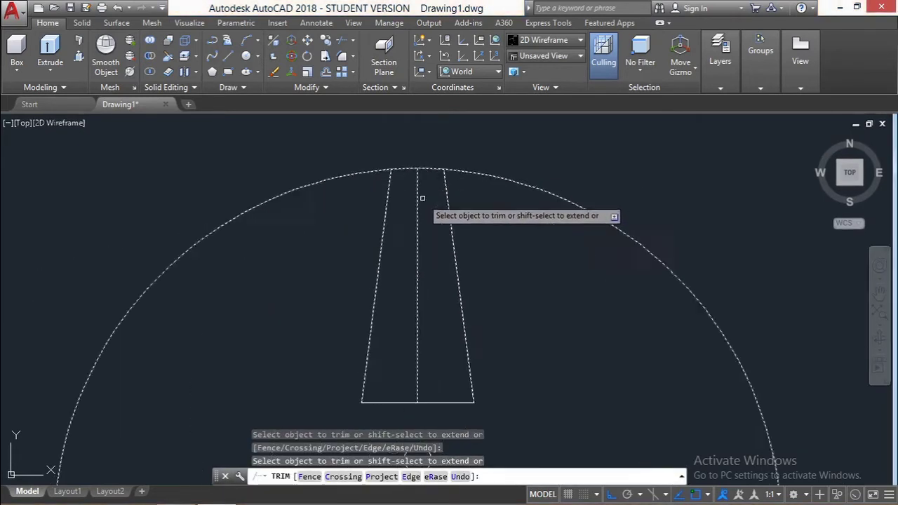
pyautogui.scroll(-2, 424, 186)
pyautogui.scroll(-2, 424, 200)
pyautogui.scroll(2, 422, 295)
pyautogui.press('Escape')
pyautogui.press('Escape')
pyautogui.click(478, 288)
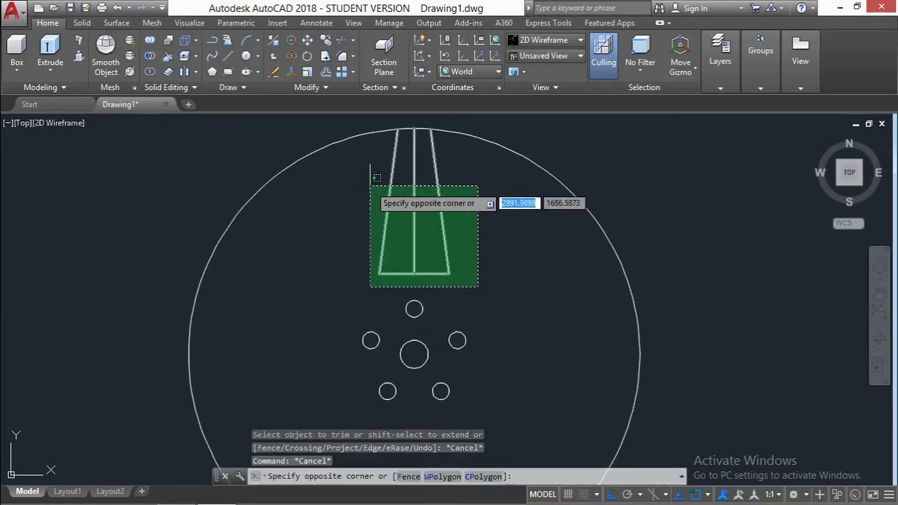
pyautogui.click(367, 185)
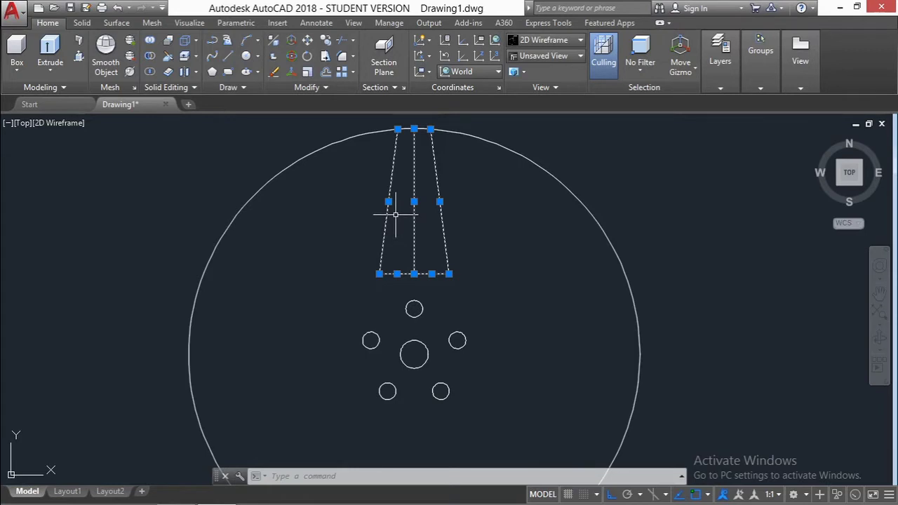
pyautogui.click(465, 257)
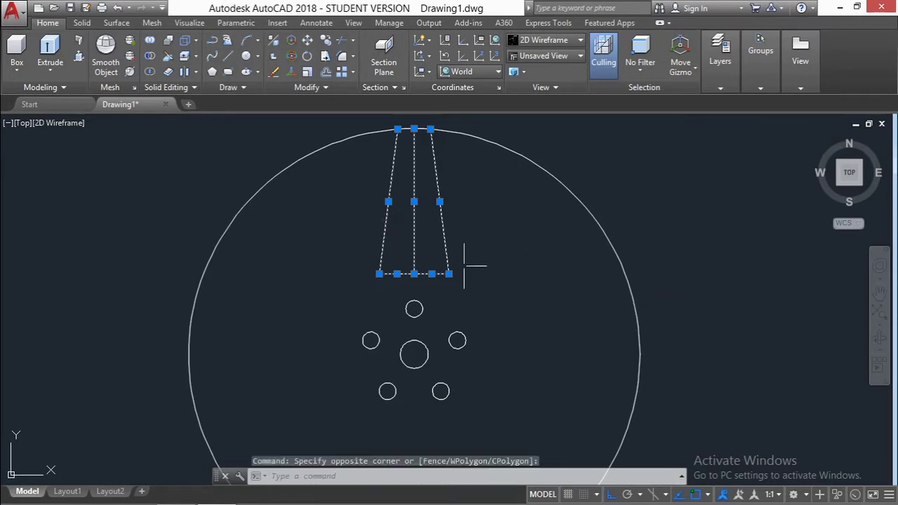
pyautogui.press('Escape')
pyautogui.press('Escape')
pyautogui.click(483, 282)
pyautogui.click(358, 126)
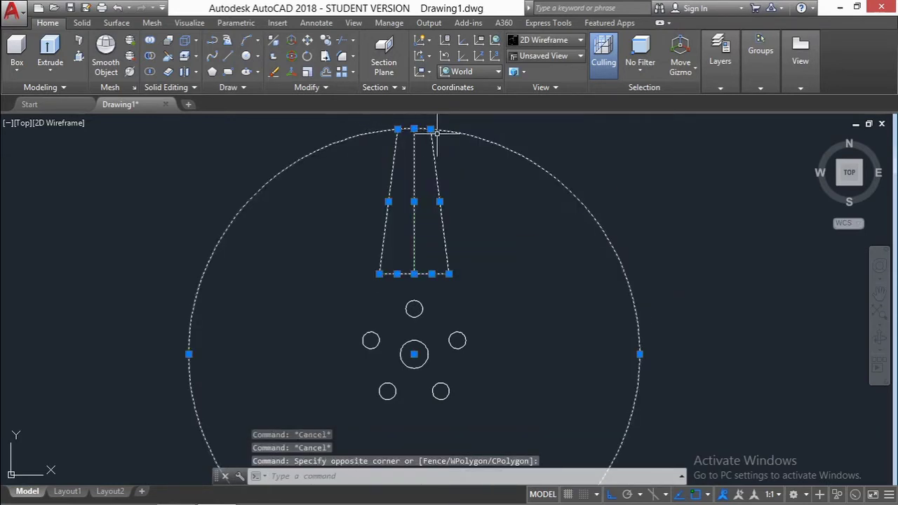
pyautogui.scroll(-2, 444, 140)
pyautogui.scroll(5, 437, 175)
pyautogui.scroll(-2, 461, 201)
pyautogui.press('Escape')
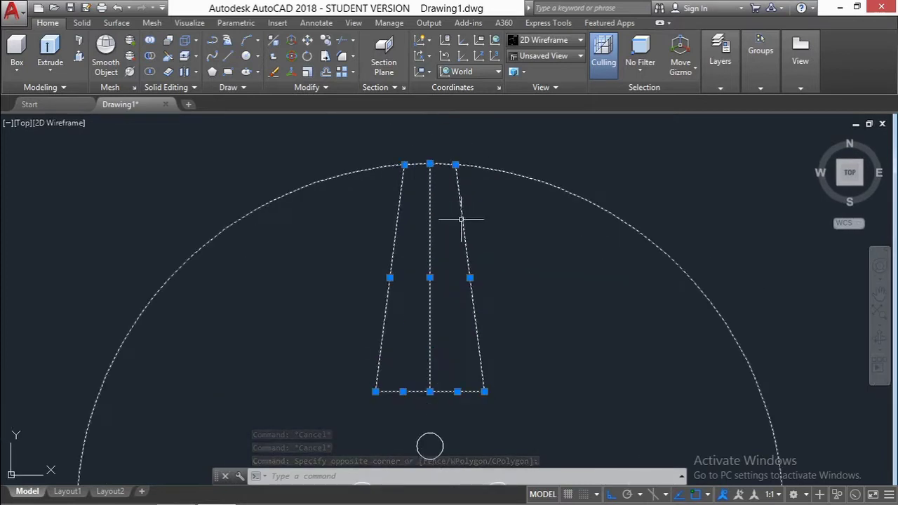
# Create a polar array of the spoke's side, center and base lines around the center hole with 5 items over 360 degrees
pyautogui.click(537, 275)
pyautogui.click(363, 196)
pyautogui.click(493, 403)
pyautogui.click(414, 379)
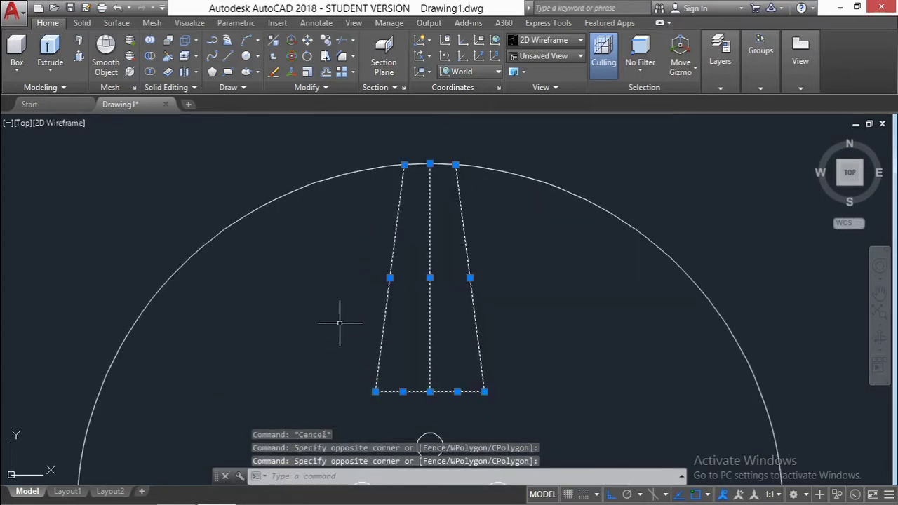
pyautogui.write('arr')
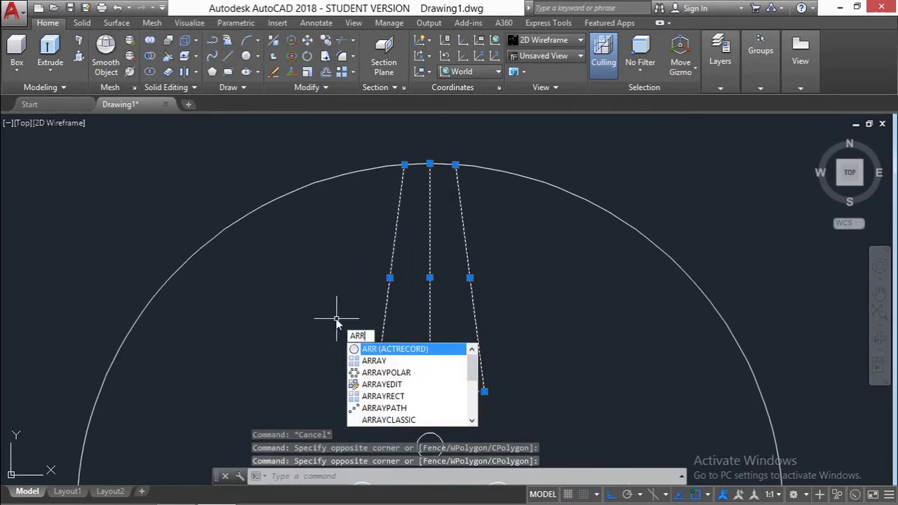
pyautogui.click(379, 362)
pyautogui.click(411, 419)
pyautogui.scroll(-2, 375, 307)
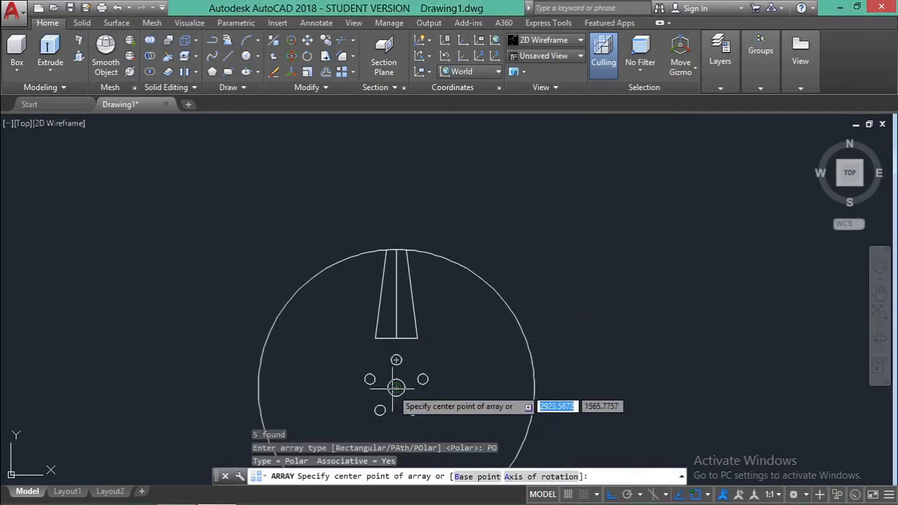
pyautogui.click(397, 388)
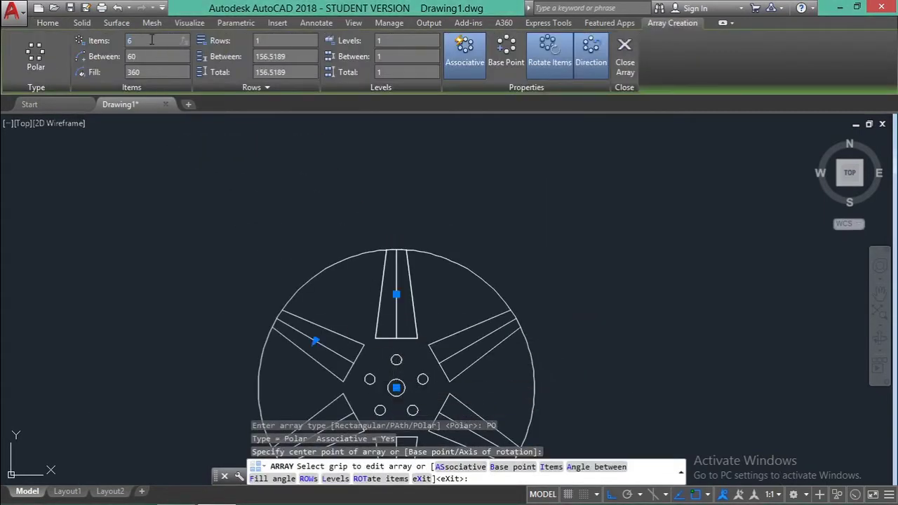
pyautogui.scroll(-2, 210, 154)
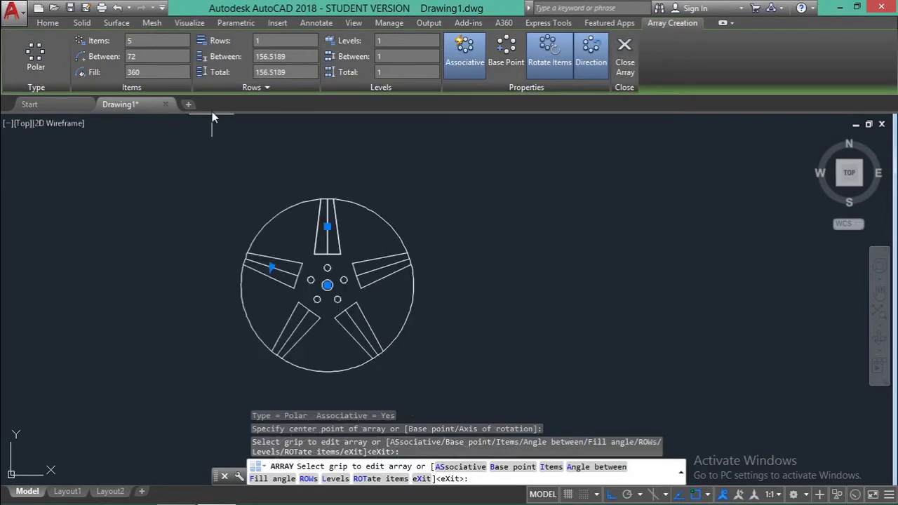
pyautogui.scroll(2, 223, 147)
pyautogui.press('Escape')
pyautogui.scroll(2, 421, 329)
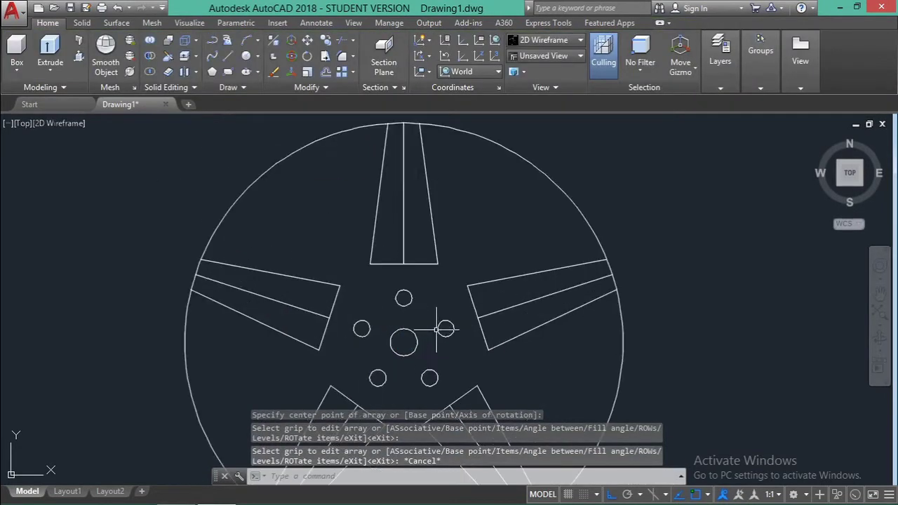
# Draw a hub circle with a radius of about 66 units centered on the center hole, crossing the inner ends of the spokes
pyautogui.scroll(2, 307, 248)
pyautogui.scroll(-4, 322, 308)
pyautogui.scroll(2, 332, 325)
pyautogui.press('Escape')
pyautogui.press('Escape')
pyautogui.press('Escape')
pyautogui.write('c')
pyautogui.press('Return')
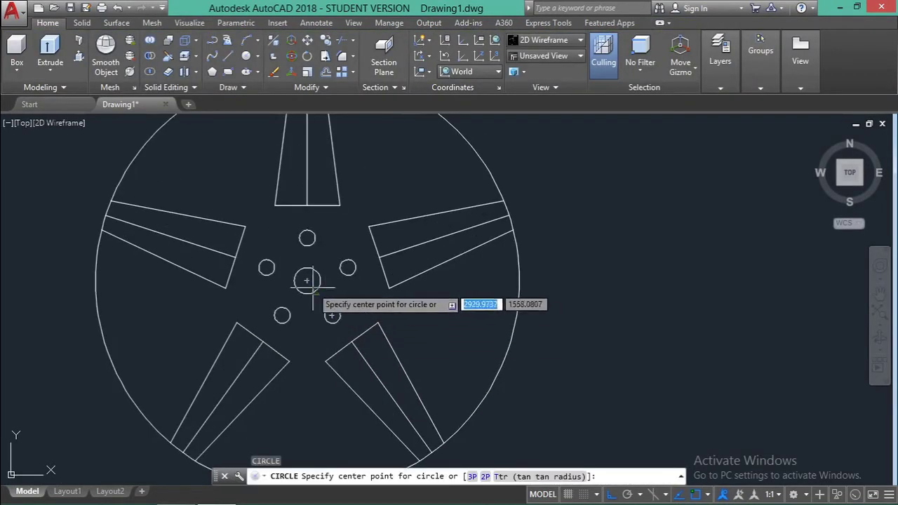
pyautogui.click(307, 281)
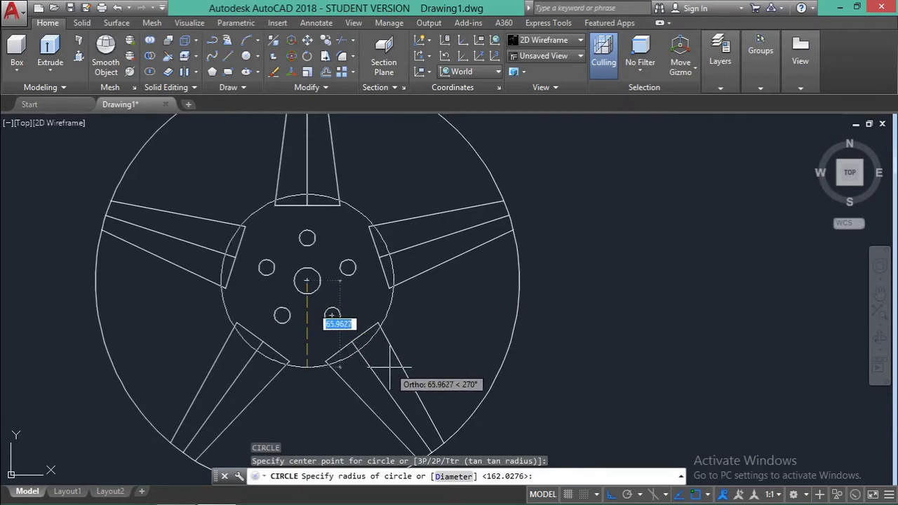
pyautogui.press('Escape')
pyautogui.press('Escape')
pyautogui.press('Escape')
# Try to trim the arrayed spokes against the hub circle
pyautogui.click(425, 354)
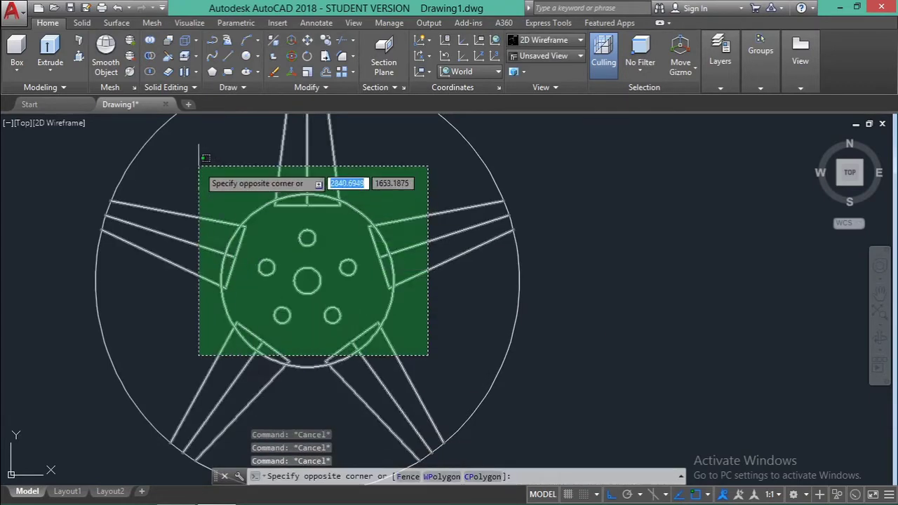
pyautogui.click(209, 187)
pyautogui.write('r')
pyautogui.press('BackSpace')
pyautogui.write('tr')
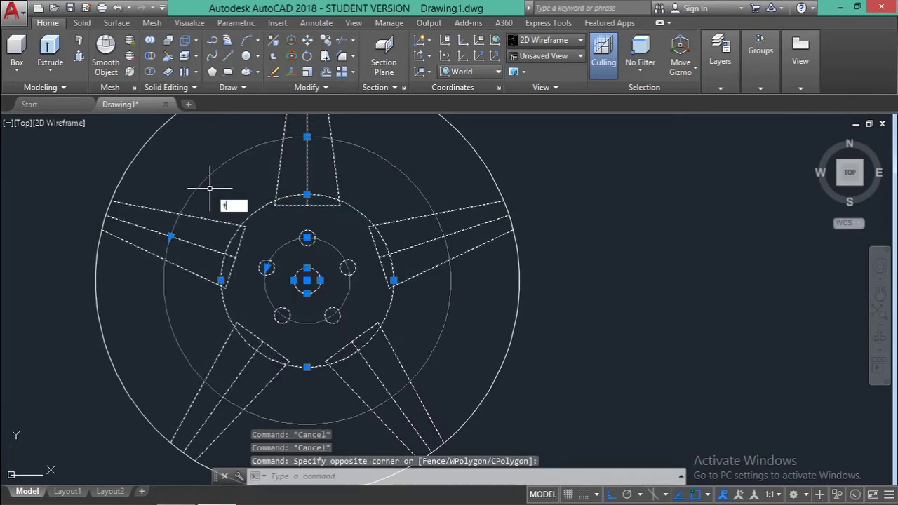
pyautogui.press('Return')
pyautogui.scroll(4, 237, 233)
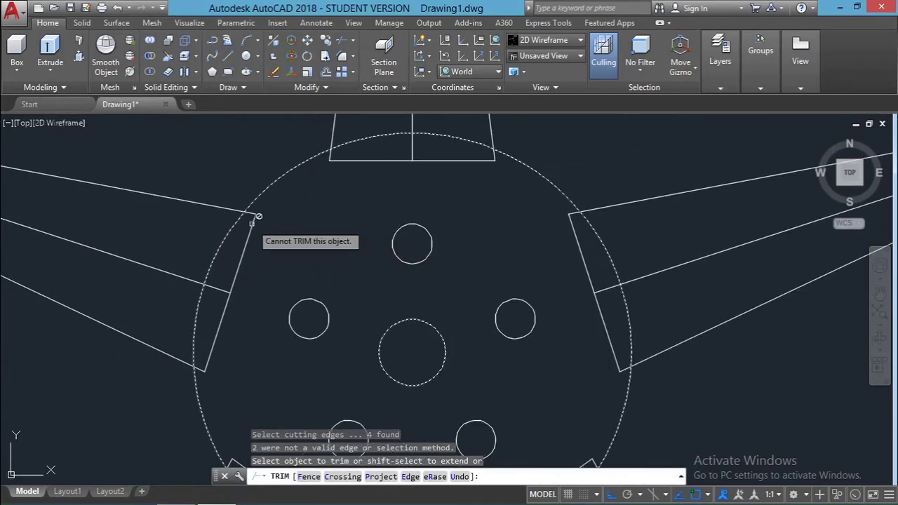
pyautogui.press('Escape')
pyautogui.press('Escape')
pyautogui.click(301, 238)
pyautogui.click(187, 165)
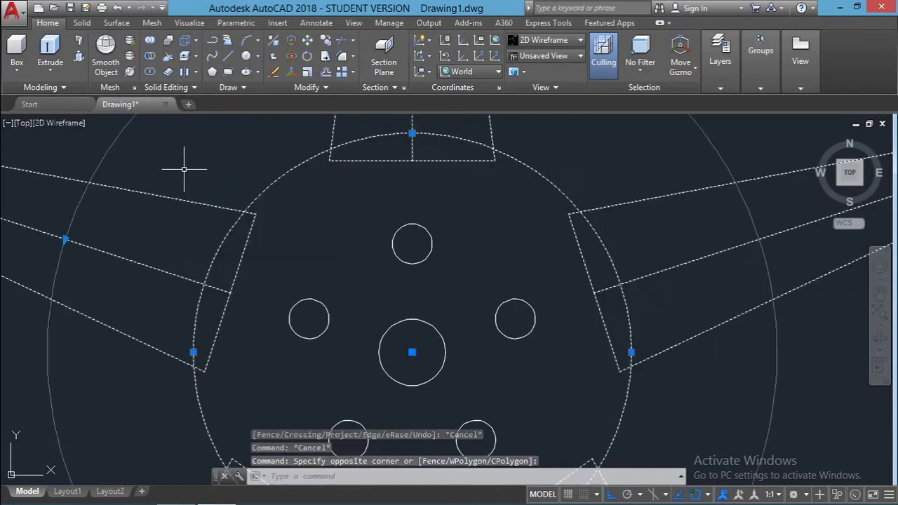
pyautogui.press('Escape')
# Explode the polar array of spokes into separate lines
pyautogui.click(411, 184)
pyautogui.click(386, 154)
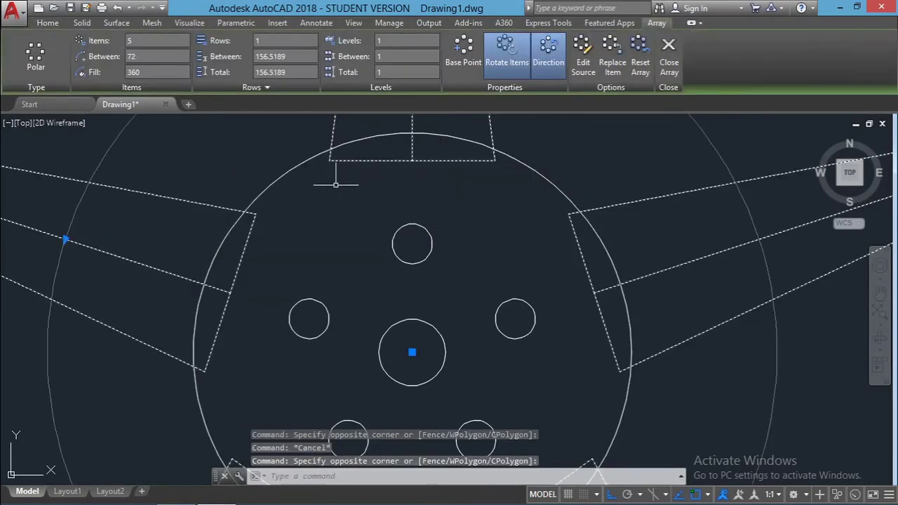
pyautogui.write('EXPLODE')
pyautogui.press('Return')
pyautogui.press('Escape')
# With the hub circle and spoke lines as cutting edges, trim the hub arc inside the top spoke and its side-line ends inside the hub
pyautogui.click(367, 236)
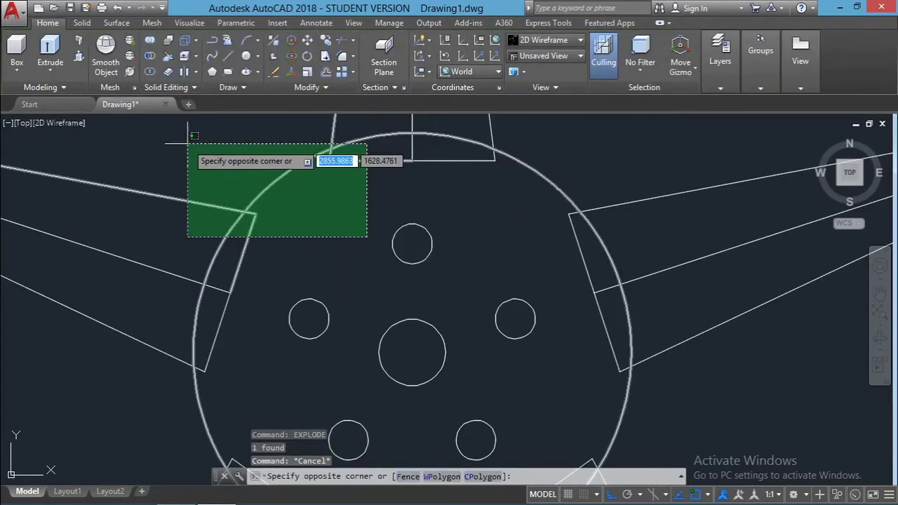
pyautogui.click(187, 144)
pyautogui.scroll(-5, 285, 254)
pyautogui.click(414, 340)
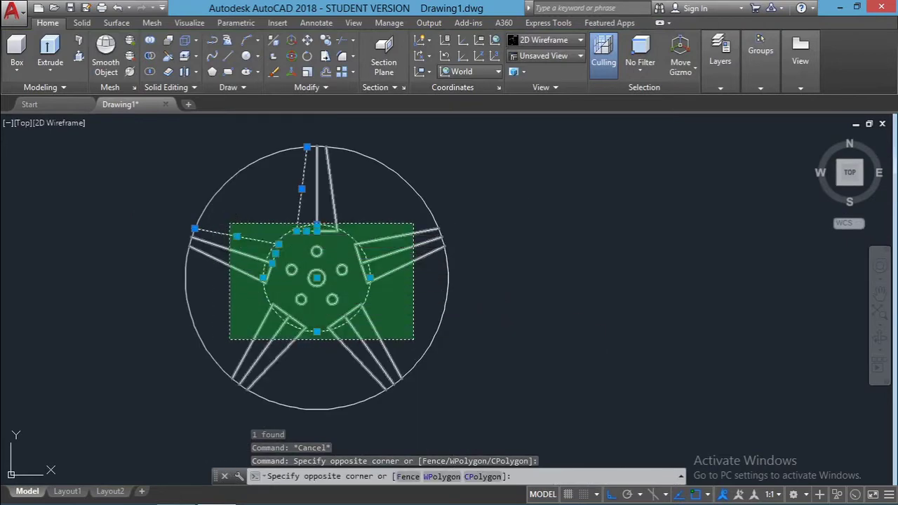
pyautogui.click(229, 223)
pyautogui.write('tr')
pyautogui.press('Return')
pyautogui.scroll(6, 285, 239)
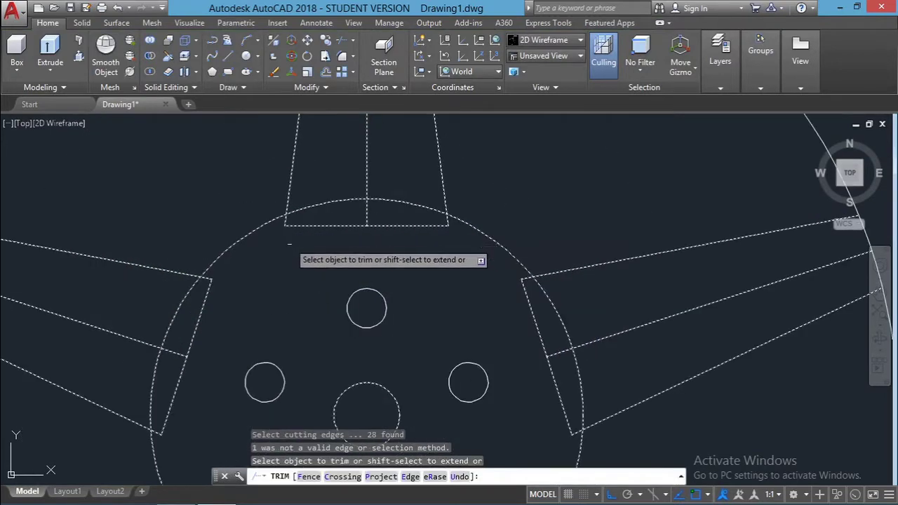
pyautogui.click(175, 289)
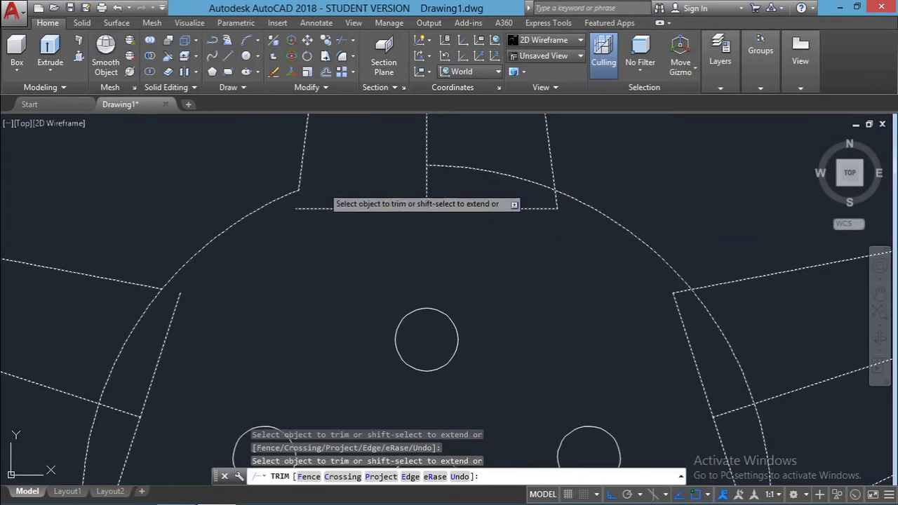
pyautogui.click(469, 169)
pyautogui.click(597, 210)
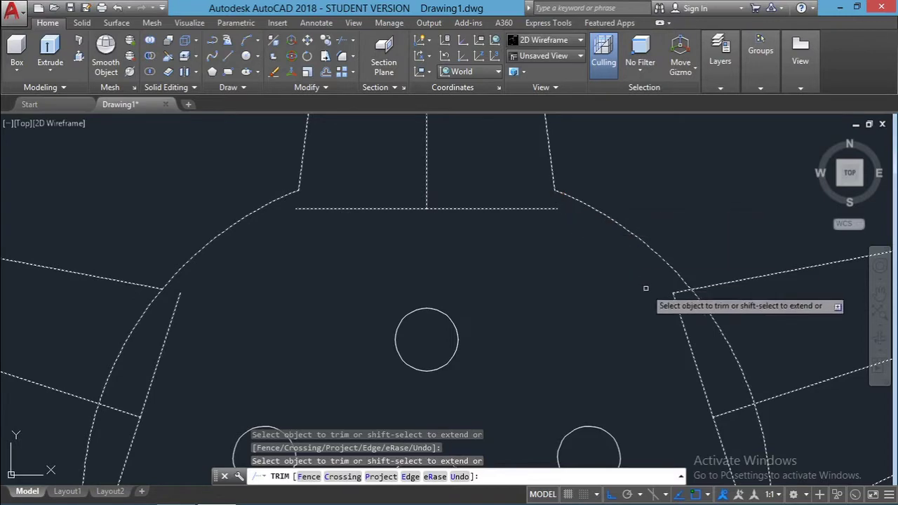
# Trim the hub arc inside the upper-right spoke and the ends of that spoke's side lines projecting into the hub
pyautogui.scroll(-3, 648, 310)
pyautogui.scroll(2, 649, 311)
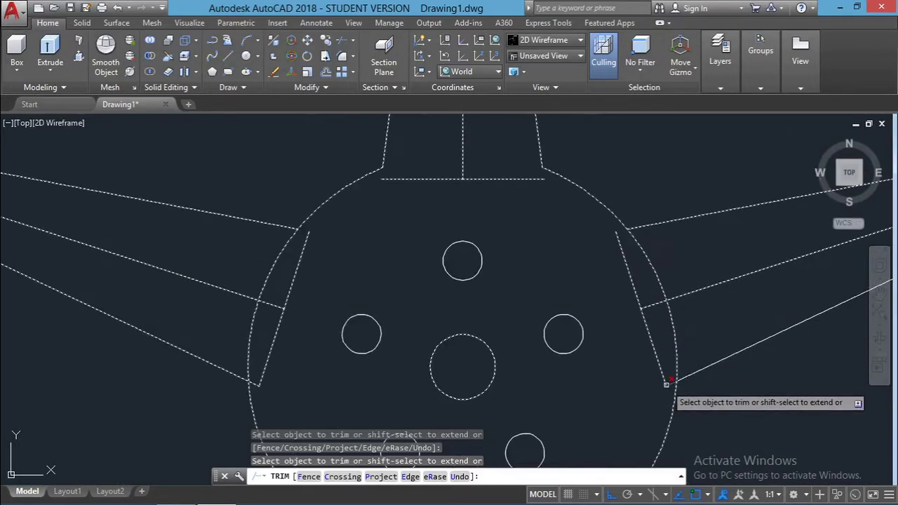
pyautogui.click(660, 279)
pyautogui.scroll(-3, 576, 342)
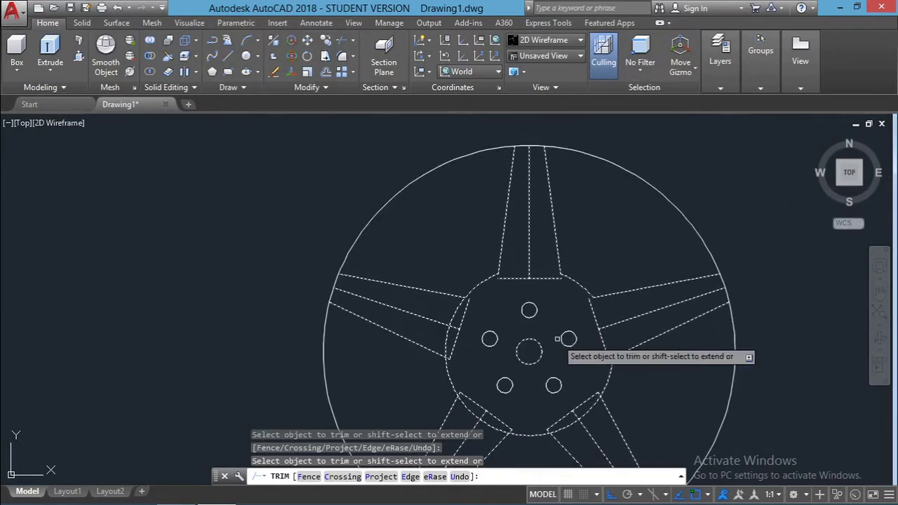
# Trim the hub arc inside the lower-left spoke and the ends of that spoke's side lines projecting into the hub
pyautogui.scroll(3, 565, 344)
pyautogui.scroll(-3, 506, 283)
pyautogui.scroll(3, 461, 367)
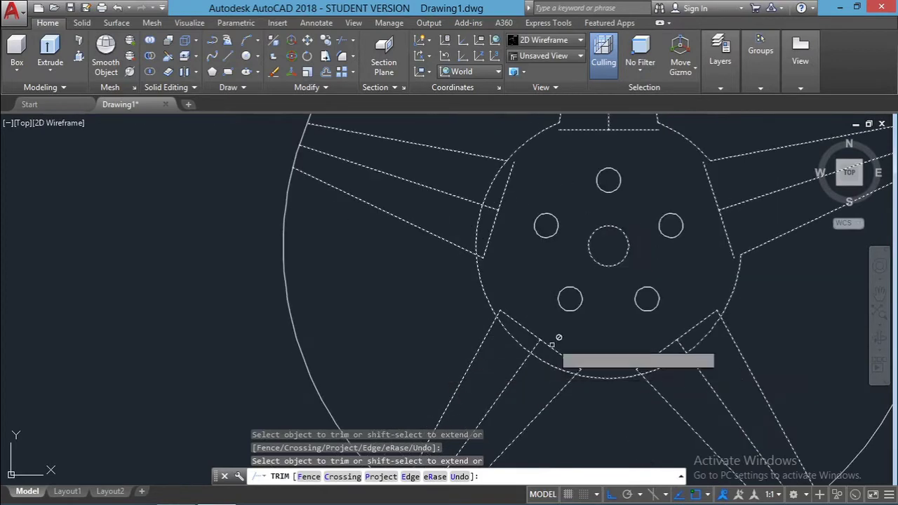
pyautogui.click(525, 322)
pyautogui.scroll(-2, 502, 323)
pyautogui.scroll(5, 495, 324)
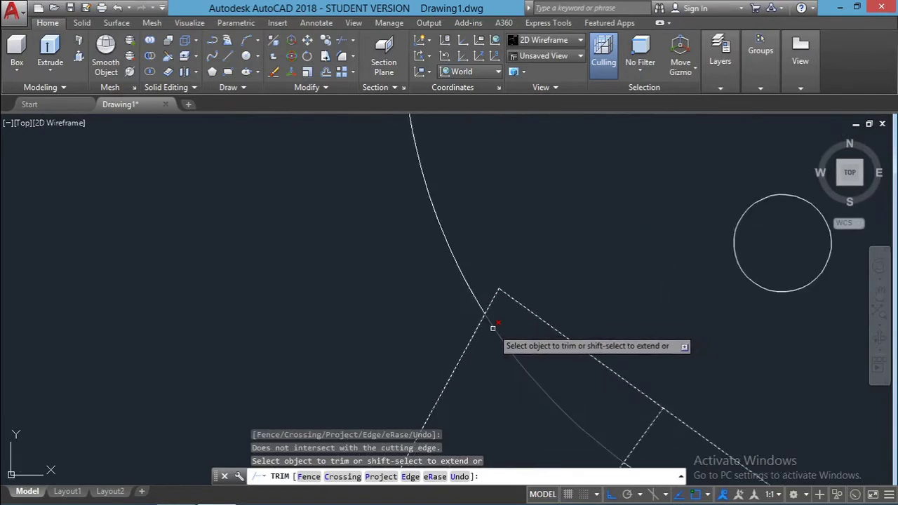
pyautogui.click(500, 326)
pyautogui.scroll(-2, 501, 326)
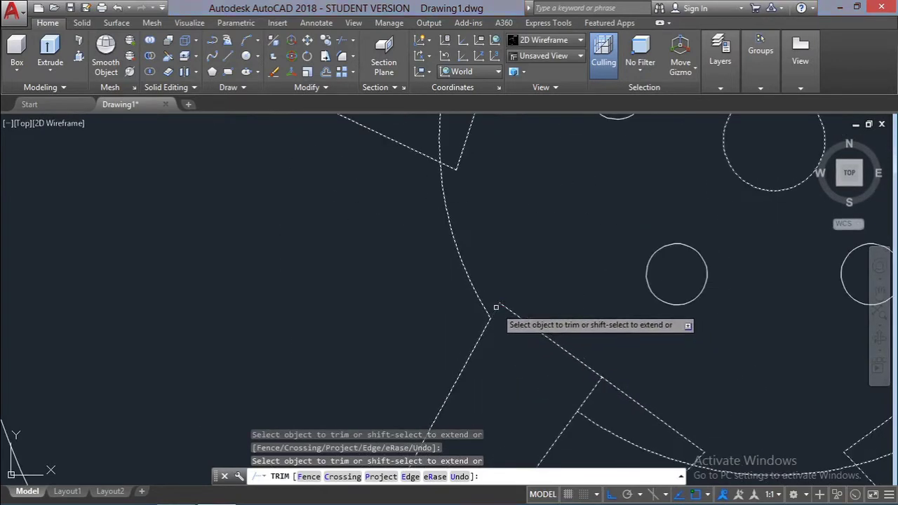
pyautogui.click(697, 455)
pyautogui.click(700, 449)
pyautogui.scroll(1, 700, 449)
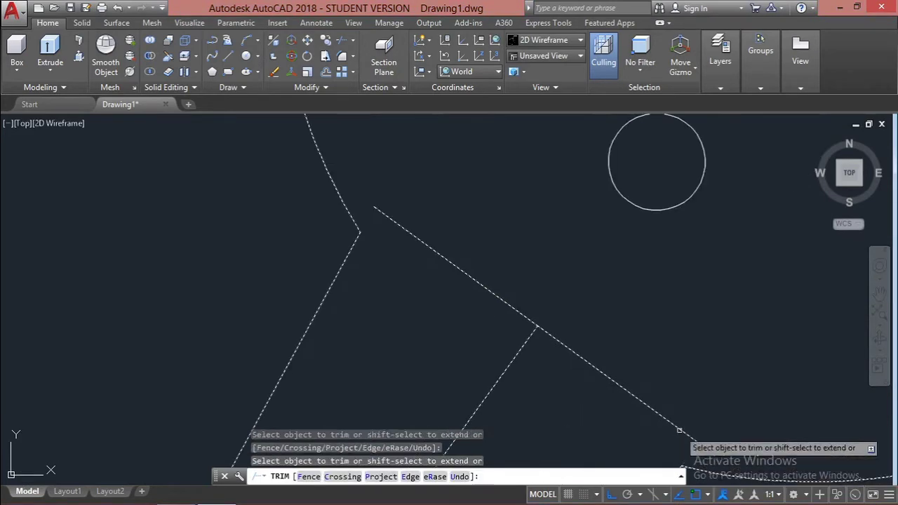
# Trim the hub arc inside the upper-left spoke and the ends of that spoke's side lines projecting into the hub
pyautogui.scroll(-5, 430, 244)
pyautogui.scroll(4, 432, 243)
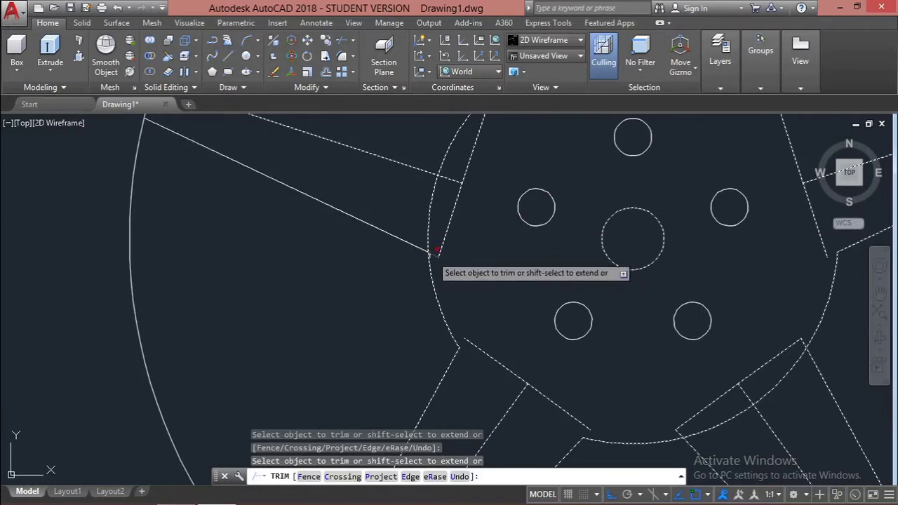
pyautogui.scroll(-3, 417, 183)
pyautogui.scroll(7, 473, 163)
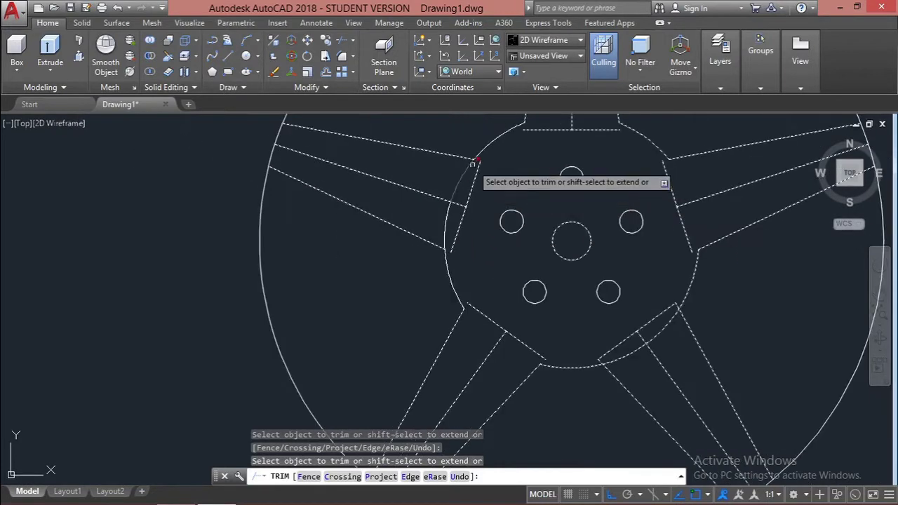
pyautogui.scroll(-6, 509, 323)
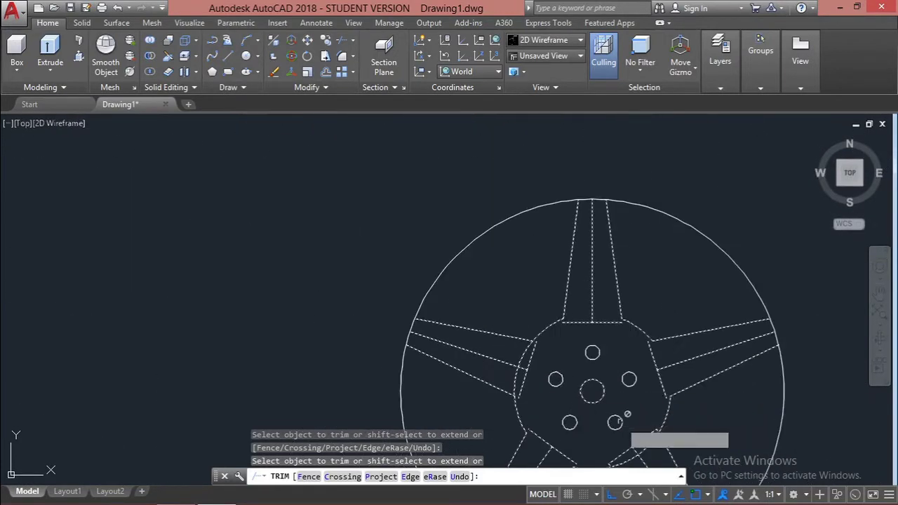
# Trim the hub arc inside the lower-right spoke and the ends of that spoke's side lines projecting into the hub
pyautogui.scroll(3, 639, 359)
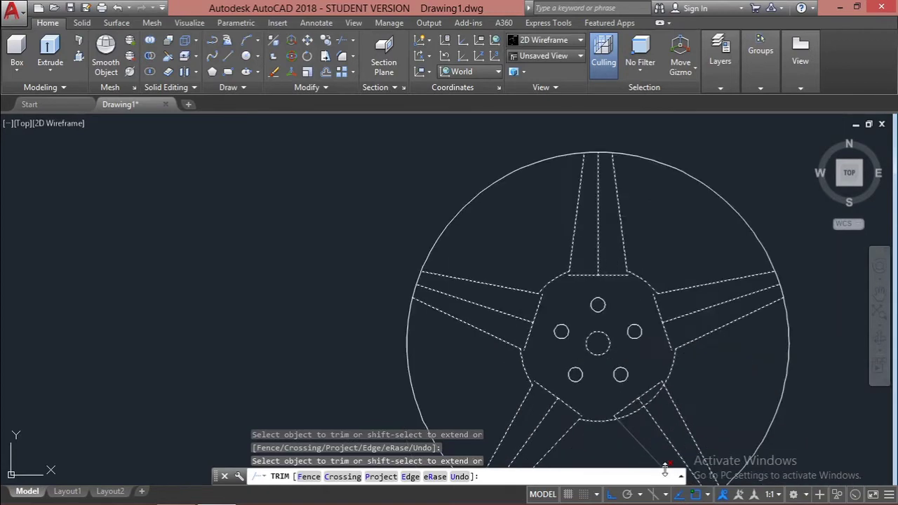
pyautogui.click(638, 367)
pyautogui.click(616, 372)
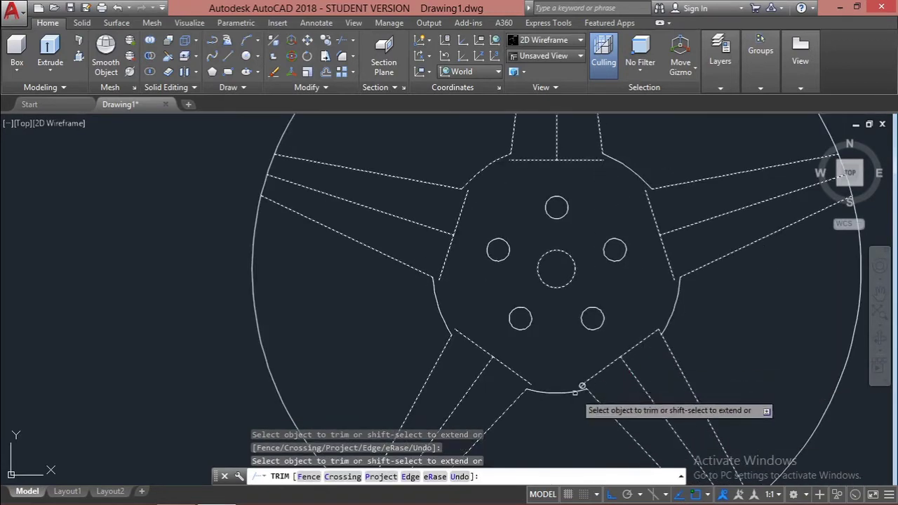
pyautogui.scroll(5, 621, 356)
pyautogui.scroll(-5, 620, 357)
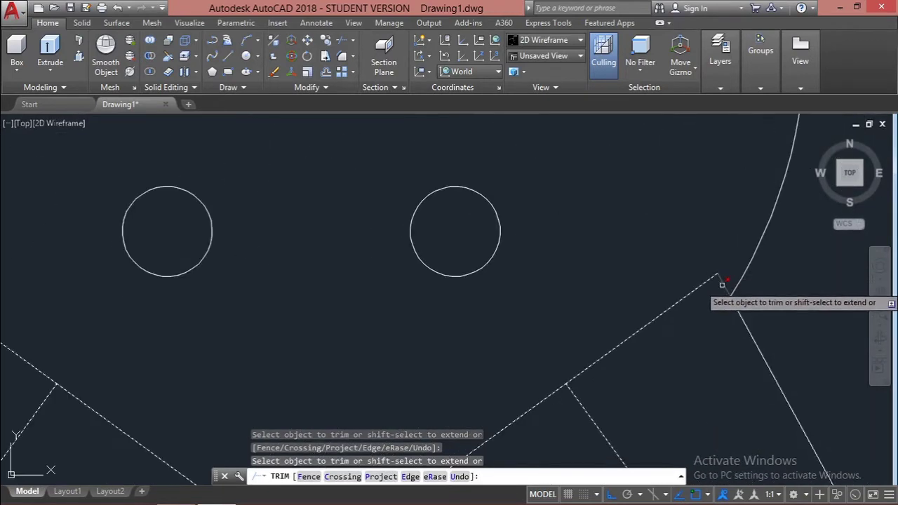
pyautogui.scroll(-3, 694, 292)
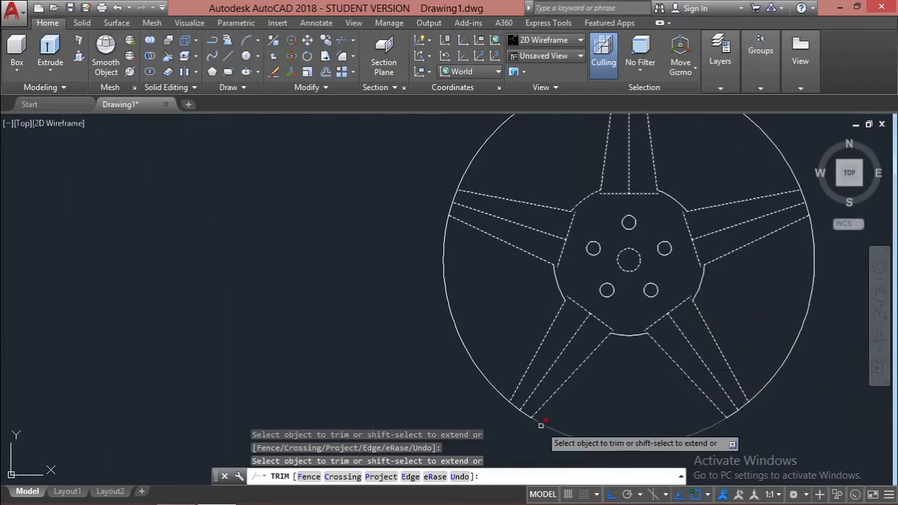
# Trim the outer circle's arc segments between the side lines of the lower-left and upper-left spokes
pyautogui.scroll(3, 537, 422)
pyautogui.click(505, 388)
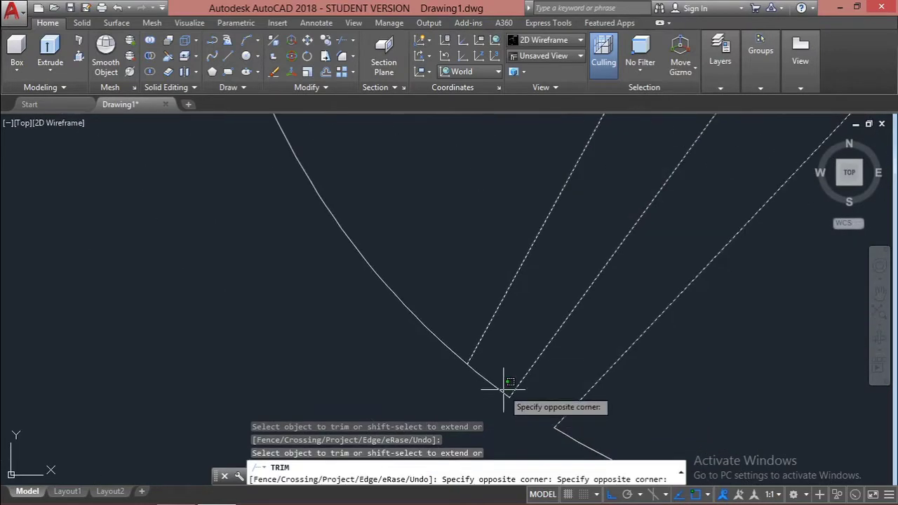
pyautogui.scroll(2, 505, 388)
pyautogui.scroll(-2, 505, 388)
pyautogui.click(482, 387)
pyautogui.scroll(-3, 484, 387)
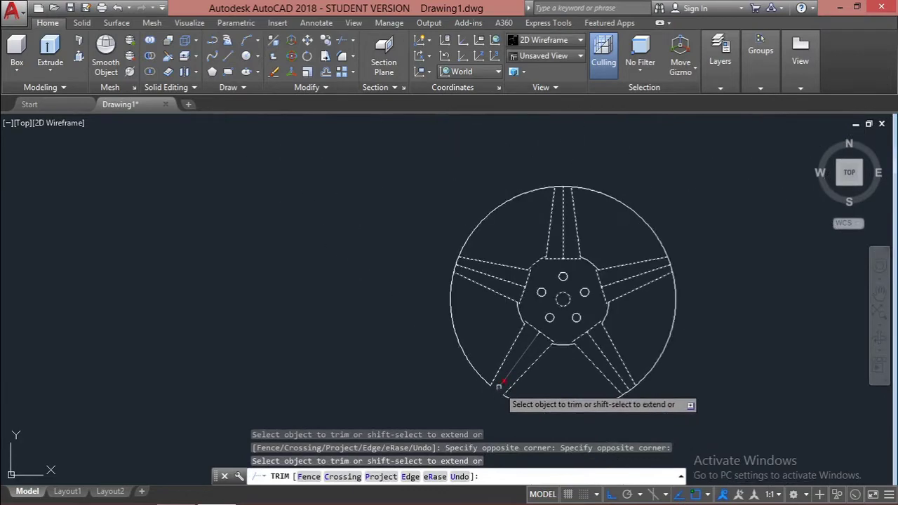
pyautogui.scroll(3, 451, 243)
pyautogui.scroll(4, 456, 249)
pyautogui.scroll(-3, 482, 393)
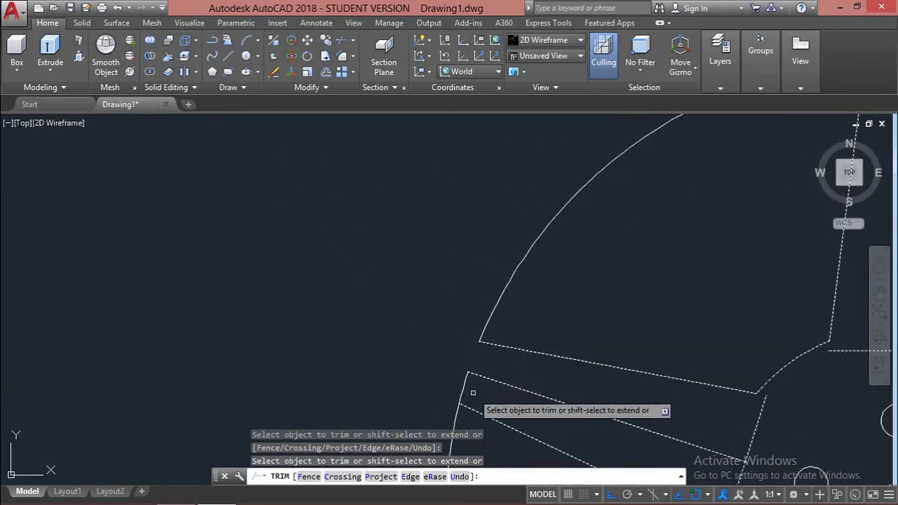
pyautogui.scroll(-3, 477, 379)
# Trim the outer circle's arc segments between the side lines of the top and upper-right spokes
pyautogui.scroll(4, 632, 281)
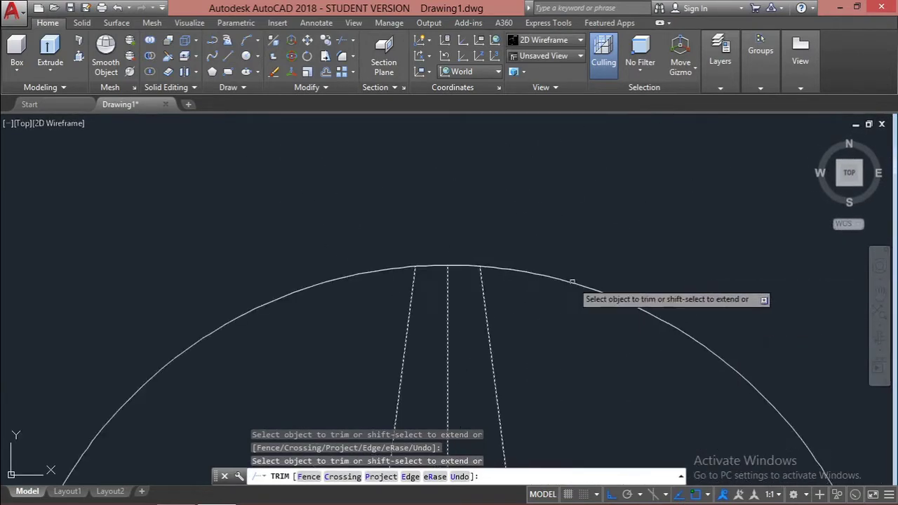
pyautogui.click(464, 266)
pyautogui.scroll(-3, 519, 301)
pyautogui.scroll(4, 491, 280)
pyautogui.click(478, 275)
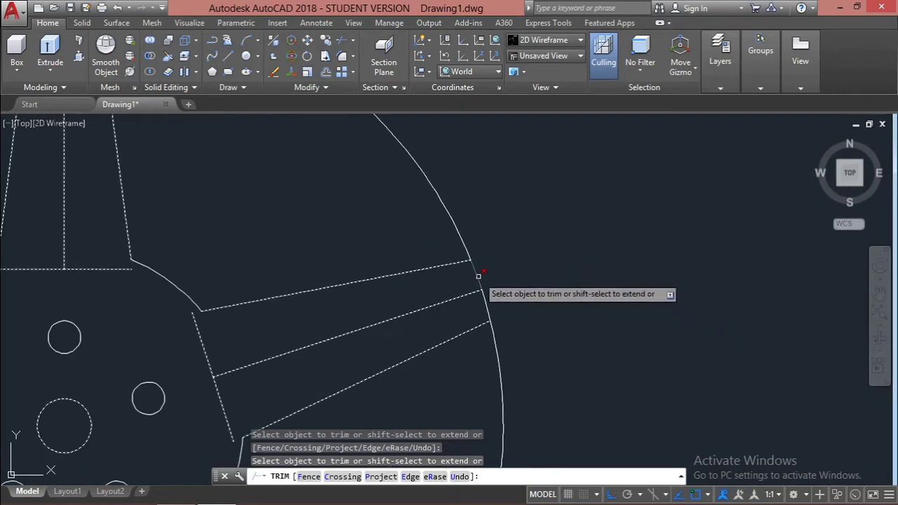
pyautogui.scroll(-3, 491, 295)
# Trim the outer circle's arc segments between the side lines of the lower-right spoke and finish trimming
pyautogui.click(405, 402)
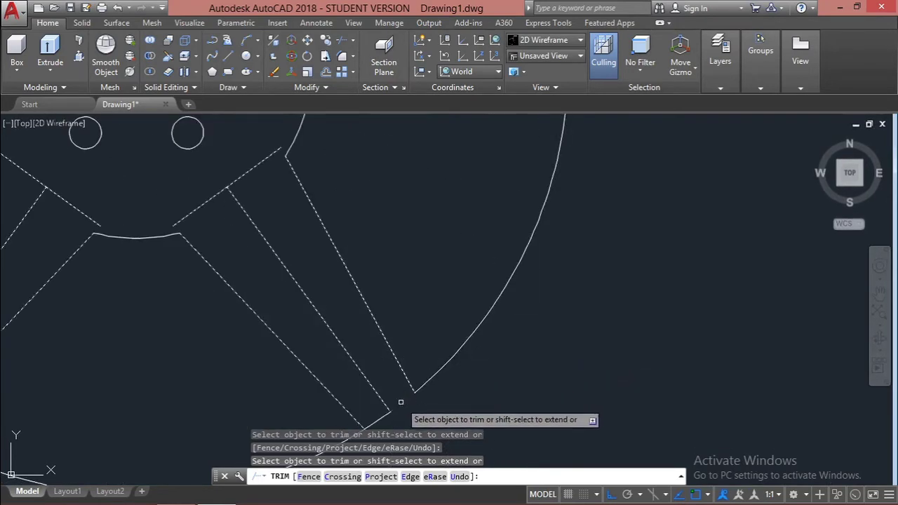
pyautogui.click(381, 428)
pyautogui.click(380, 417)
pyautogui.scroll(-5, 380, 417)
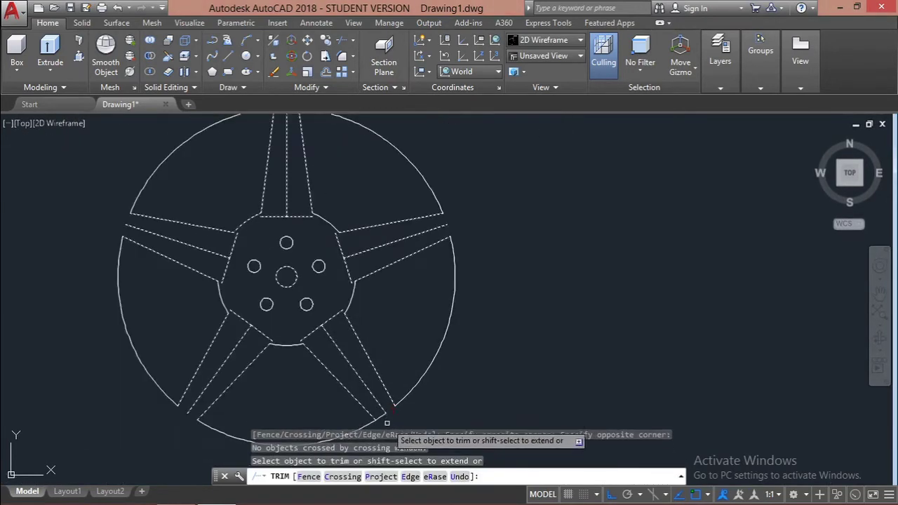
pyautogui.scroll(5, 351, 387)
pyautogui.click(351, 391)
pyautogui.scroll(-7, 414, 368)
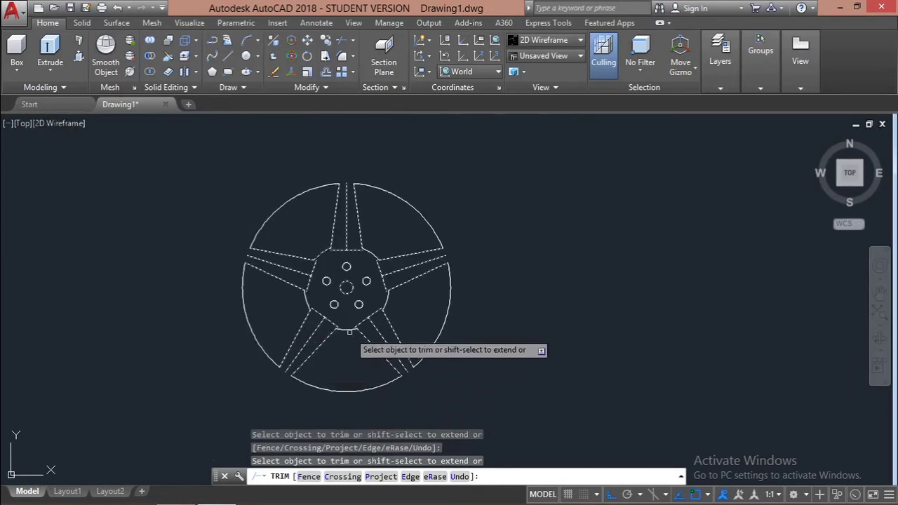
pyautogui.scroll(4, 299, 294)
pyautogui.press('Escape')
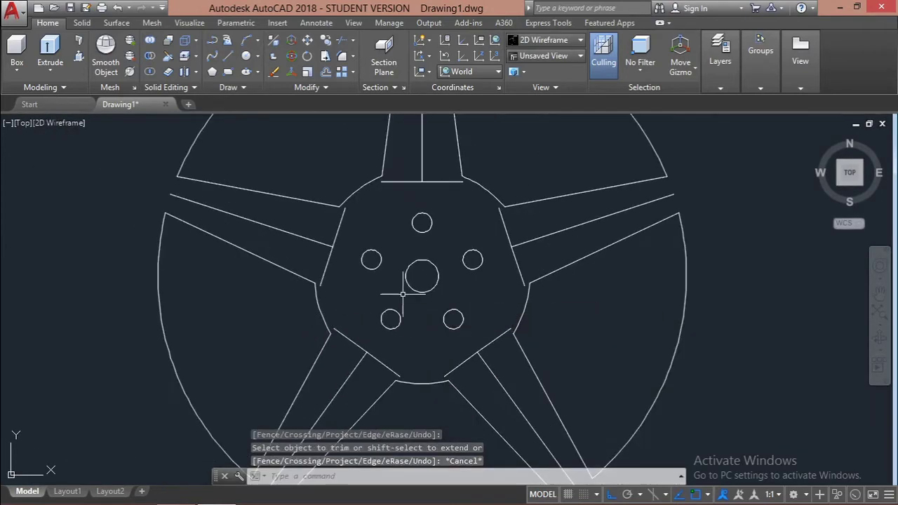
# Erase the centre line and the inner end lines of the upper-left spoke
pyautogui.press('Escape')
pyautogui.press('Escape')
pyautogui.scroll(2, 311, 285)
pyautogui.scroll(-2, 313, 253)
pyautogui.click(334, 254)
pyautogui.click(317, 247)
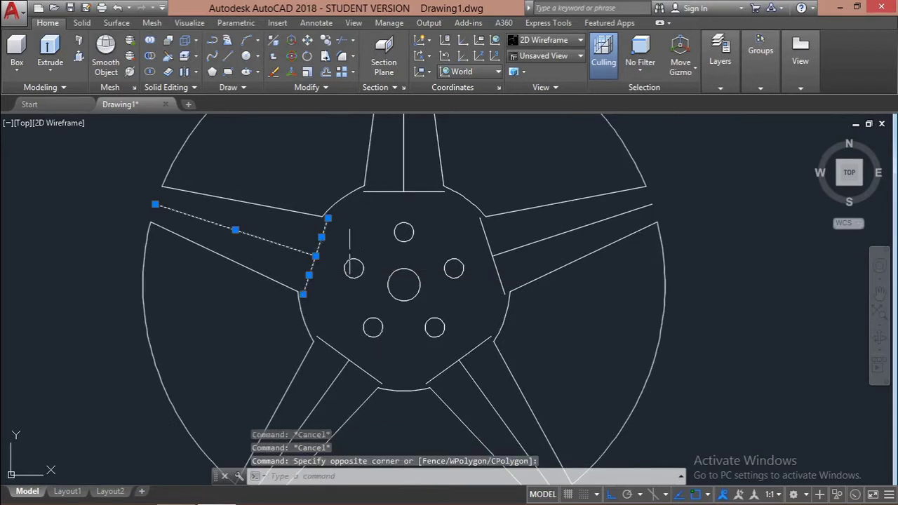
pyautogui.press('Delete')
# Erase the centre line and the inner end lines of the upper-right spoke
pyautogui.click(491, 272)
pyautogui.click(501, 245)
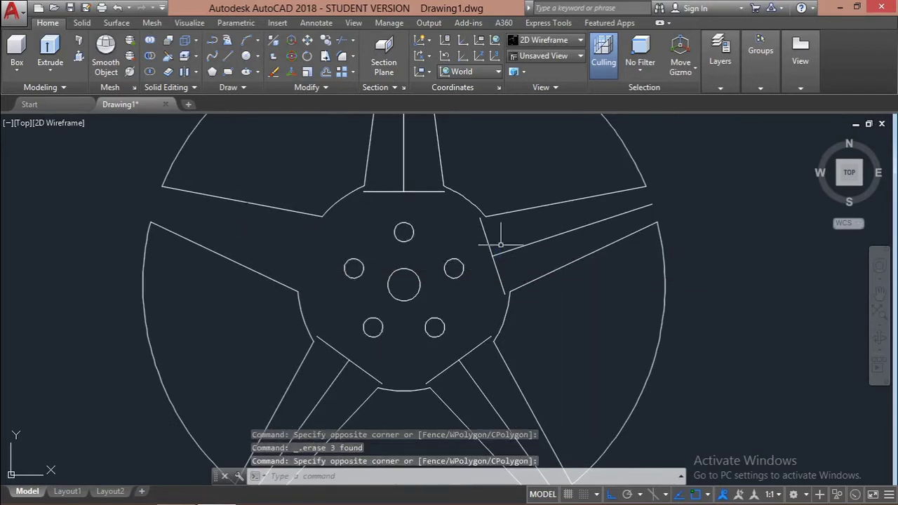
pyautogui.click(482, 279)
pyautogui.click(504, 241)
pyautogui.click(493, 258)
pyautogui.click(481, 241)
pyautogui.press('Delete')
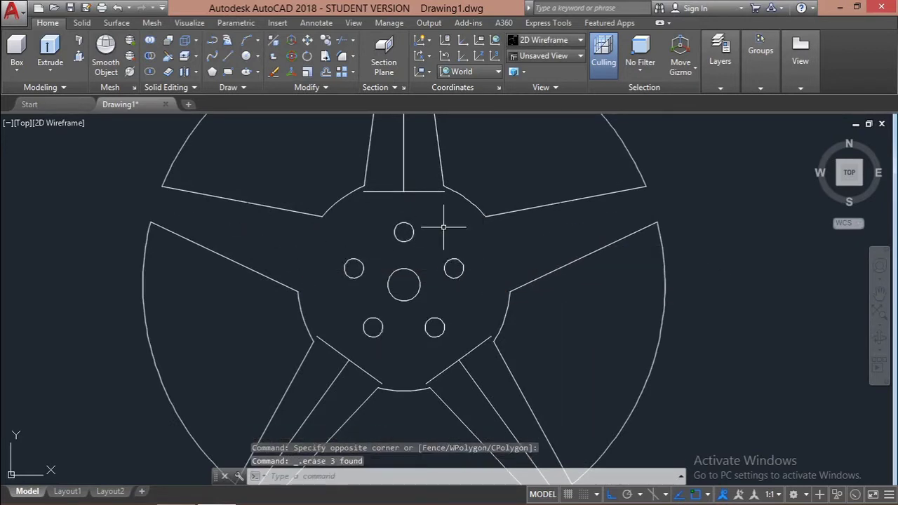
# Erase the centre line and the inner end lines of the top spoke
pyautogui.click(431, 222)
pyautogui.click(413, 186)
pyautogui.click(408, 185)
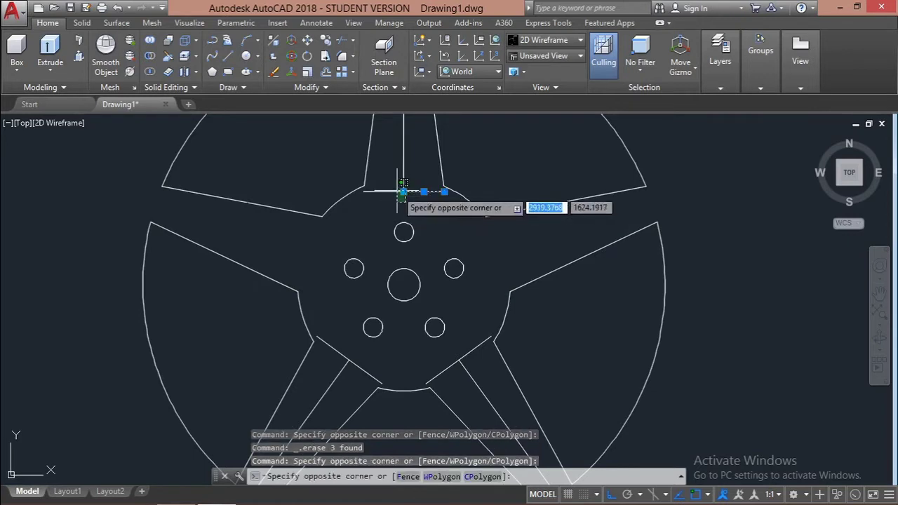
pyautogui.click(396, 193)
pyautogui.press('Delete')
# Erase the centre lines and inner end lines of the lower-right and lower-left spokes
pyautogui.scroll(-4, 420, 215)
pyautogui.scroll(4, 447, 291)
pyautogui.click(418, 238)
pyautogui.click(401, 211)
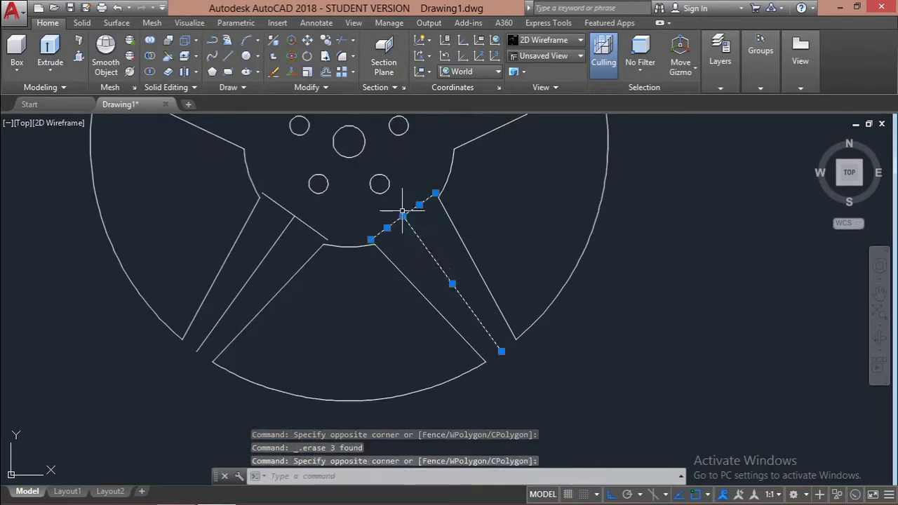
pyautogui.press('Delete')
pyautogui.click(301, 230)
pyautogui.click(279, 205)
pyautogui.press('Delete')
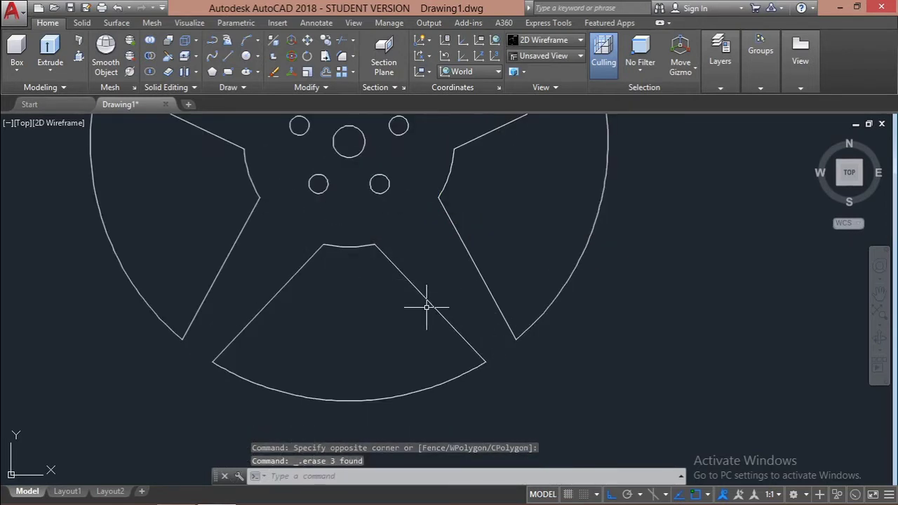
# Try a fillet on the left outer corner of the bottom opening and undo it
pyautogui.scroll(-4, 427, 306)
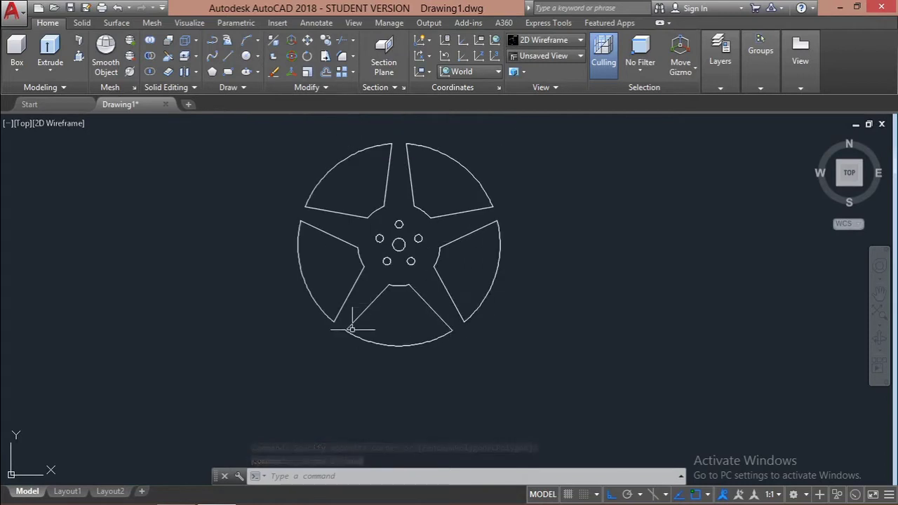
pyautogui.scroll(5, 353, 340)
pyautogui.scroll(-3, 361, 347)
pyautogui.scroll(4, 366, 349)
pyautogui.press('Escape')
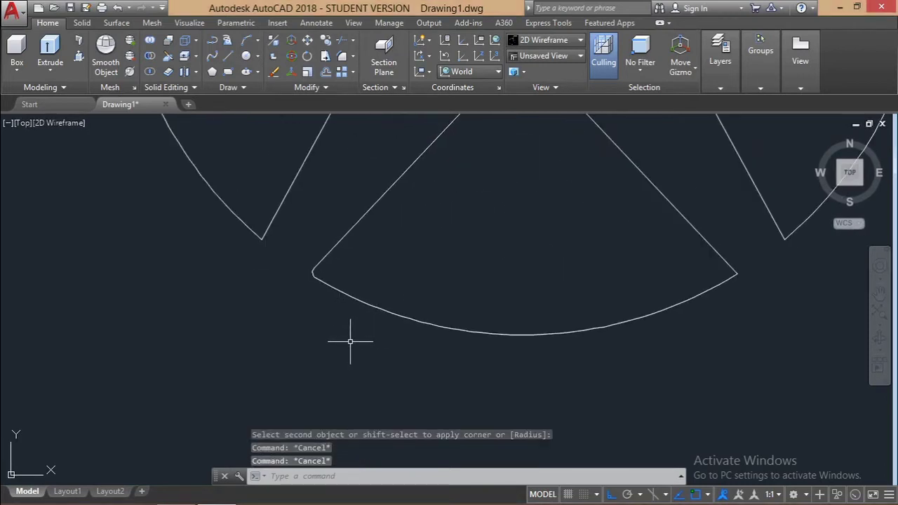
pyautogui.hotkey('ctrl', 'z')
# Fillet the left outer corner of the bottom opening with a radius of 4
pyautogui.write('f')
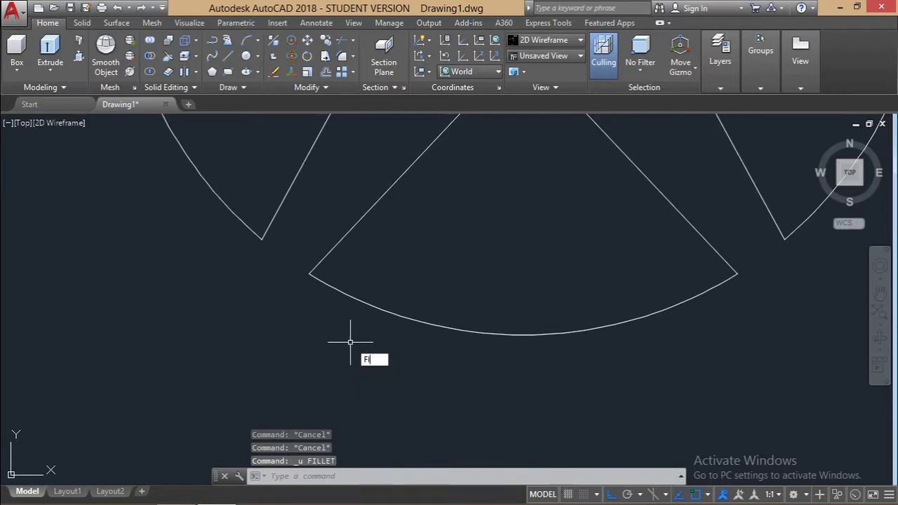
pyautogui.press('Return')
pyautogui.click(489, 476)
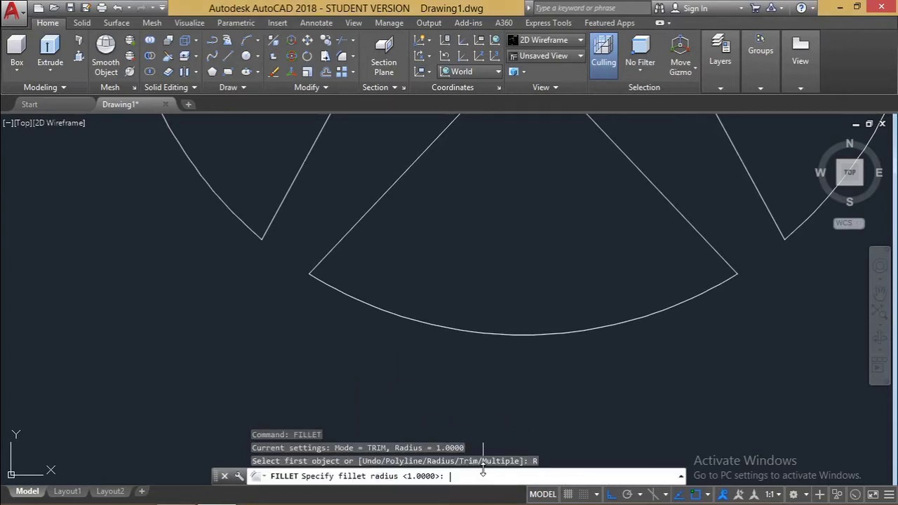
pyautogui.write('4')
pyautogui.press('Return')
pyautogui.click(330, 286)
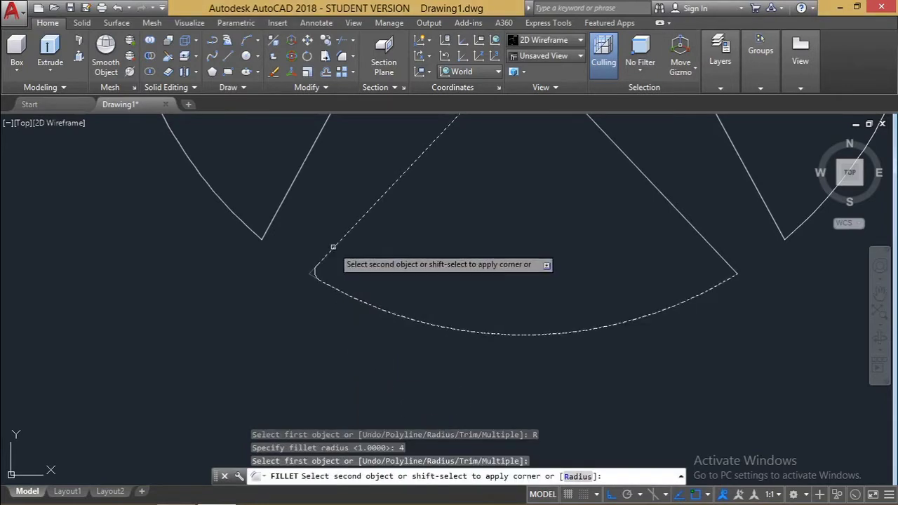
pyautogui.click(333, 254)
# Fillet the right outer corner of the bottom opening with the same radius of 4
pyautogui.press('Return')
pyautogui.click(686, 305)
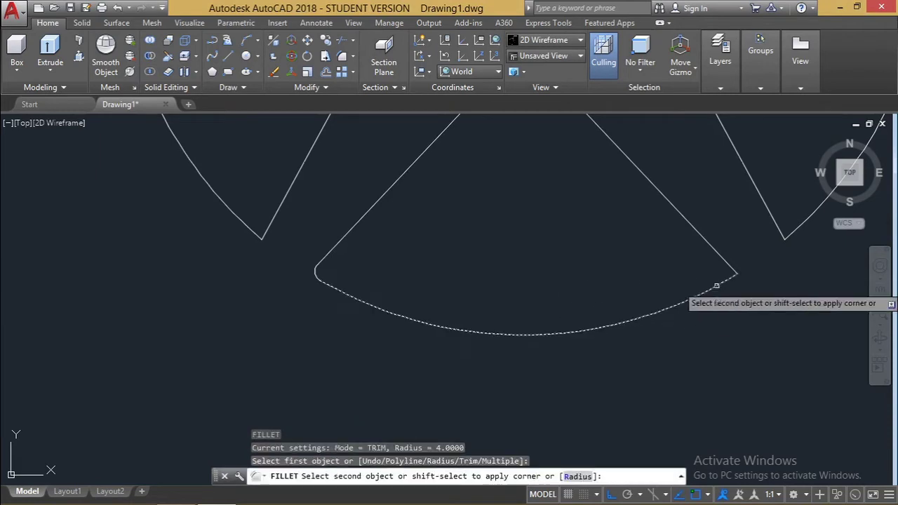
pyautogui.click(724, 258)
pyautogui.scroll(-2, 725, 257)
pyautogui.scroll(-2, 795, 241)
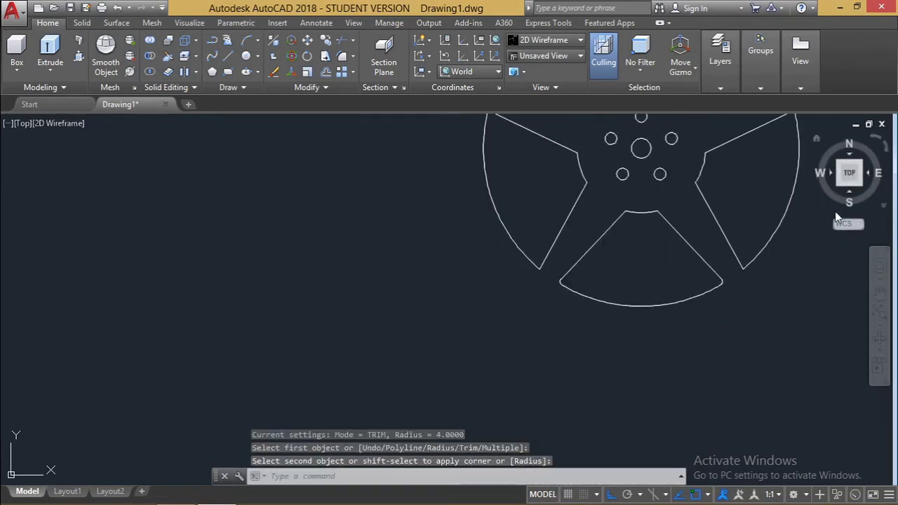
# Fillet both outer corners of the lower-right opening between the spokes with the radius of 4
pyautogui.scroll(1, 744, 277)
pyautogui.press('Return')
pyautogui.click(698, 281)
pyautogui.scroll(-3, 674, 259)
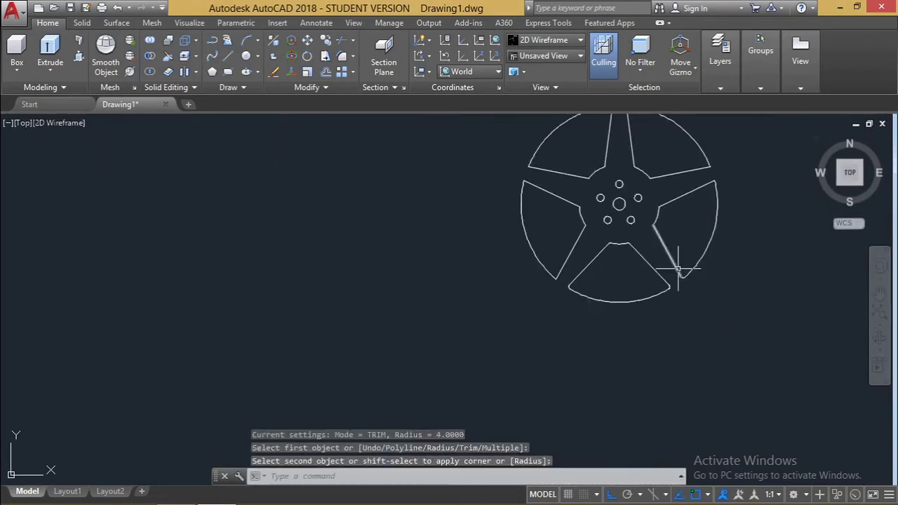
pyautogui.scroll(3, 718, 185)
pyautogui.click(700, 185)
pyautogui.scroll(-3, 700, 185)
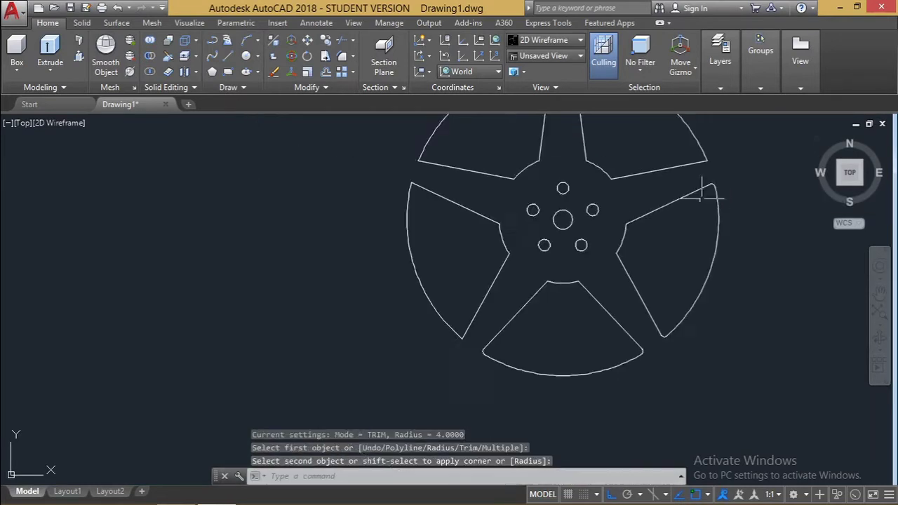
# Fillet both outer corners of the upper-right opening, beside the top spoke, with the radius of 4
pyautogui.scroll(3, 691, 210)
pyautogui.press('Return')
pyautogui.click(697, 265)
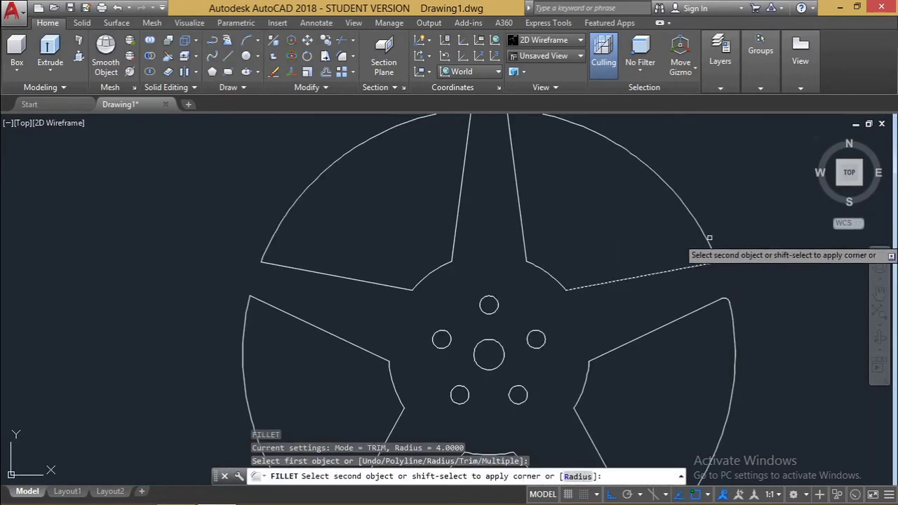
pyautogui.click(705, 240)
pyautogui.scroll(-3, 538, 161)
pyautogui.scroll(3, 517, 162)
pyautogui.press('Return')
pyautogui.click(517, 161)
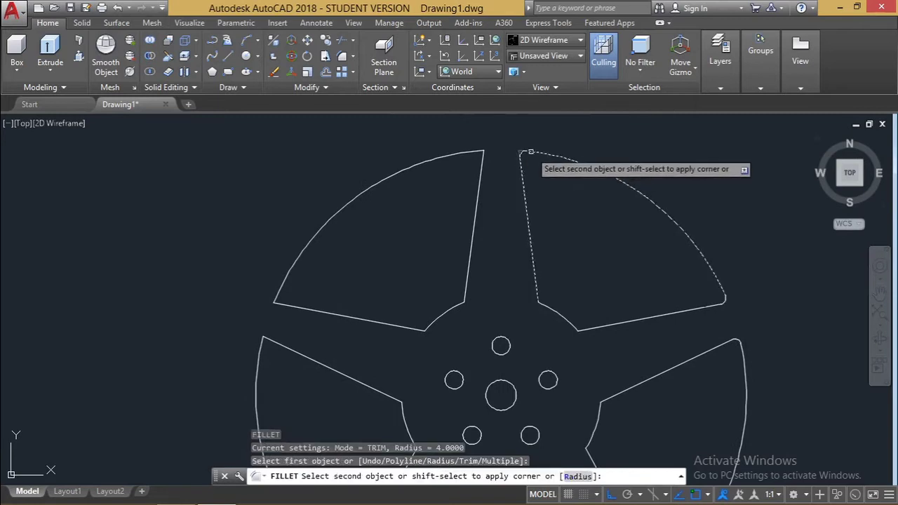
pyautogui.click(528, 153)
# Fillet both outer corners of the upper-left opening, beside the top spoke, with the radius of 4
pyautogui.press('Return')
pyautogui.click(481, 168)
pyautogui.click(471, 151)
pyautogui.press('Return')
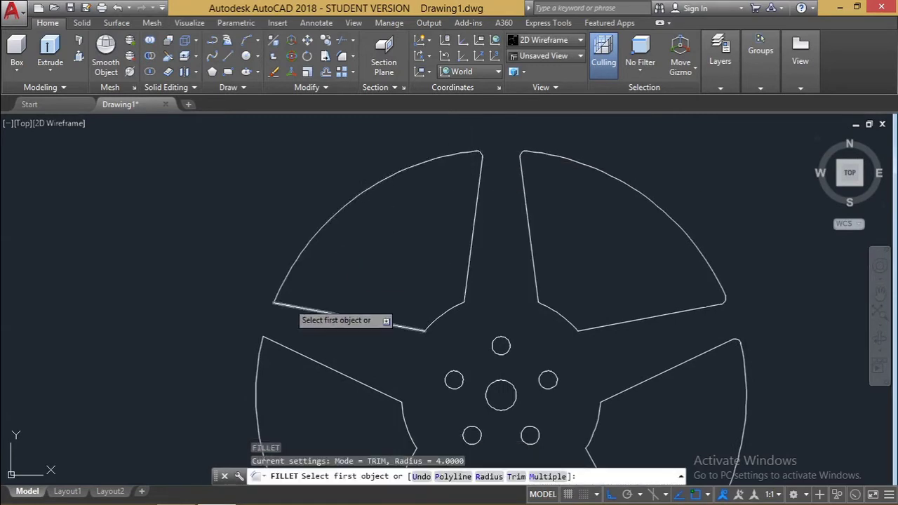
pyautogui.click(288, 304)
pyautogui.click(281, 285)
pyautogui.scroll(-2, 327, 321)
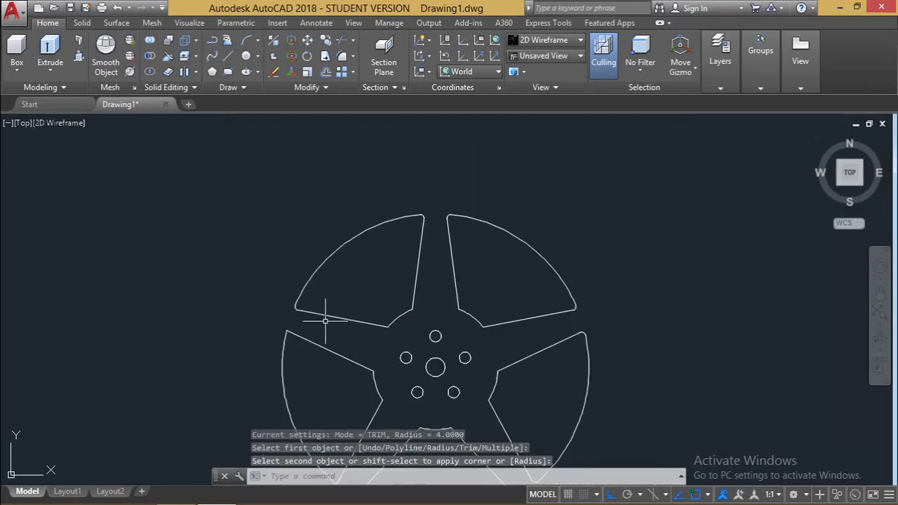
# Fillet both outer corners of the lower-left opening between the spokes with the radius of 4
pyautogui.scroll(4, 295, 349)
pyautogui.press('Return')
pyautogui.click(294, 311)
pyautogui.click(264, 337)
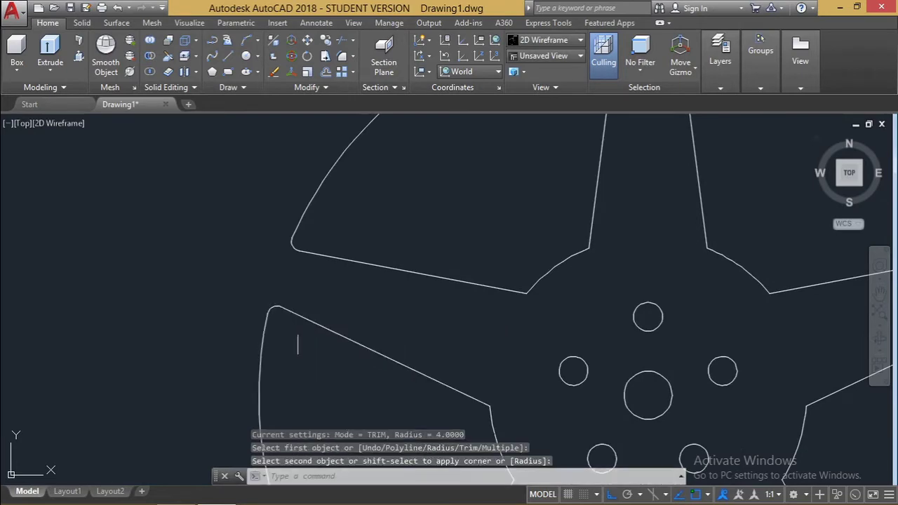
pyautogui.scroll(-4, 302, 379)
pyautogui.scroll(2, 337, 393)
pyautogui.press('Return')
pyautogui.click(346, 397)
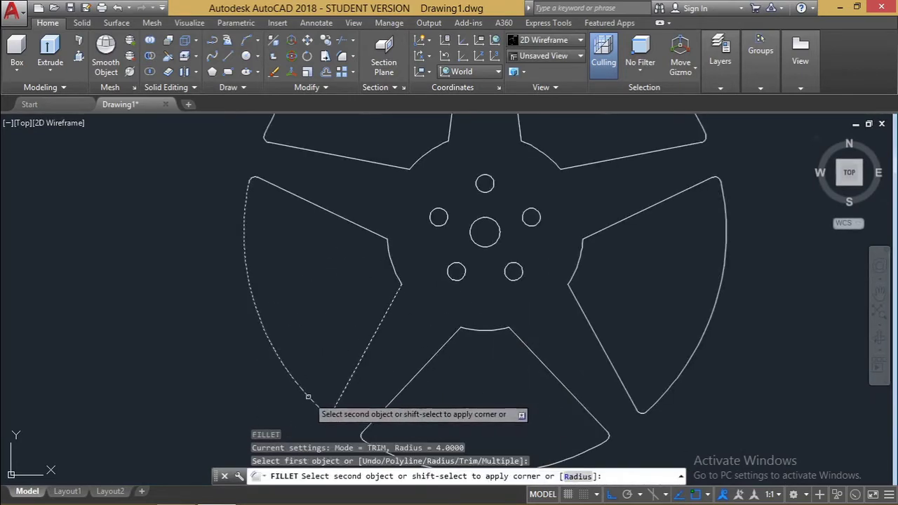
pyautogui.click(321, 402)
# Fillet both inner corners of the bottom opening, next to the hub, with the radius of 4
pyautogui.scroll(-2, 414, 413)
pyautogui.scroll(2, 482, 361)
pyautogui.scroll(-2, 386, 323)
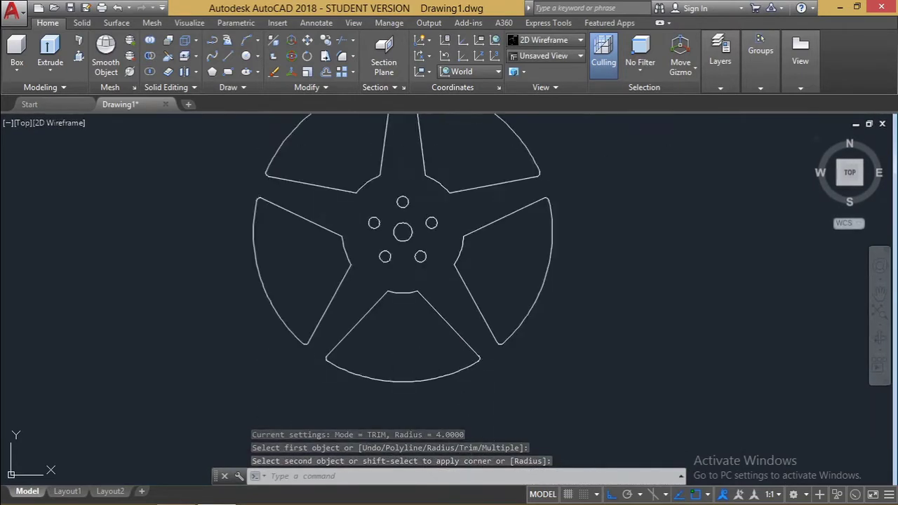
pyautogui.scroll(2, 386, 297)
pyautogui.press('Return')
pyautogui.click(375, 298)
pyautogui.click(381, 291)
pyautogui.press('Return')
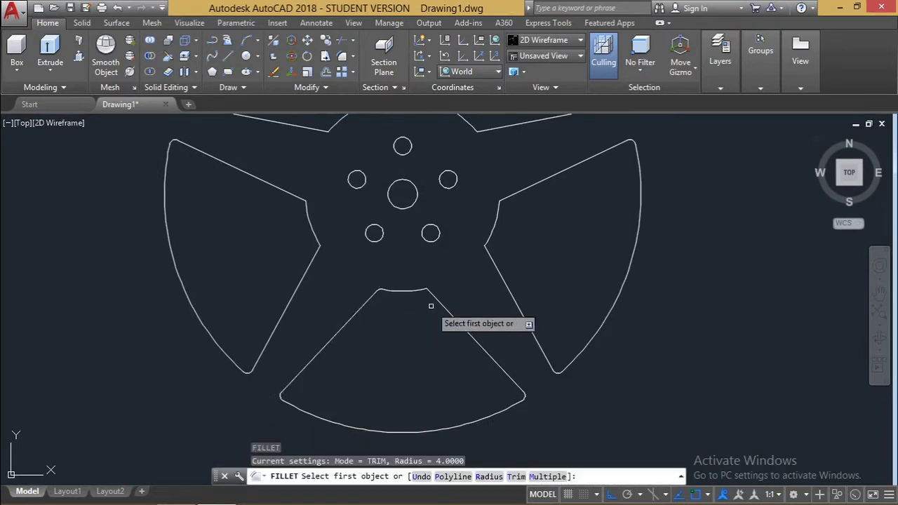
pyautogui.click(428, 292)
pyautogui.click(418, 290)
# Fillet both inner corners of the lower-right opening with the radius of 4
pyautogui.press('Return')
pyautogui.click(489, 251)
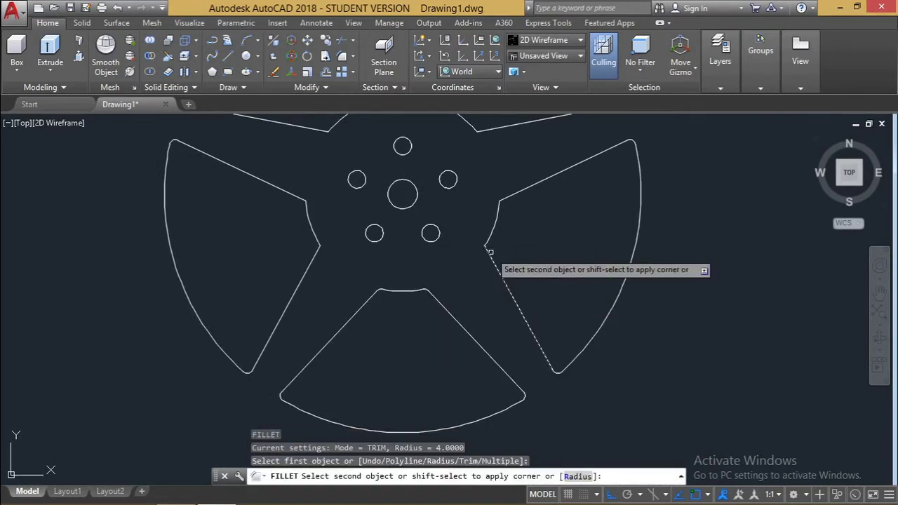
pyautogui.click(494, 225)
pyautogui.press('Return')
pyautogui.click(510, 195)
pyautogui.click(491, 206)
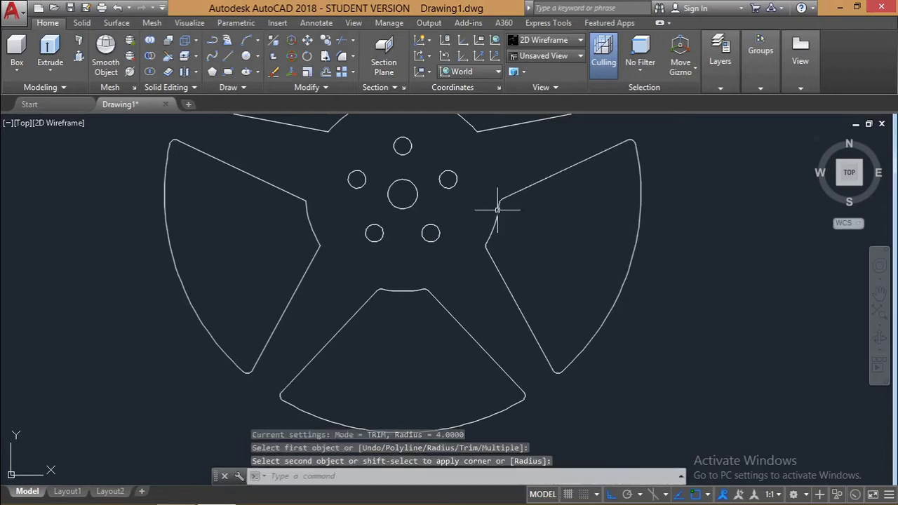
# Fillet both inner corners of the upper-right opening, beside the top spoke, with the radius of 4
pyautogui.scroll(-2, 515, 243)
pyautogui.scroll(6, 490, 288)
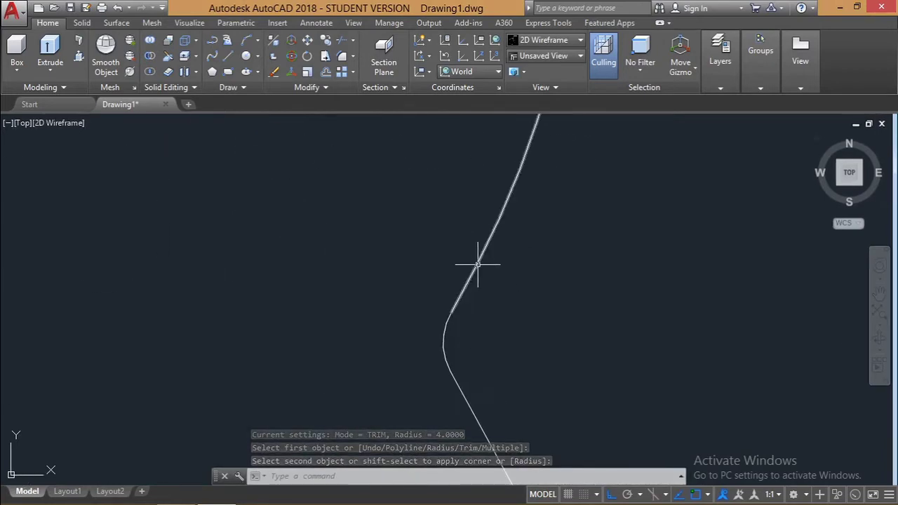
pyautogui.scroll(-7, 487, 295)
pyautogui.scroll(7, 455, 211)
pyautogui.press('Return')
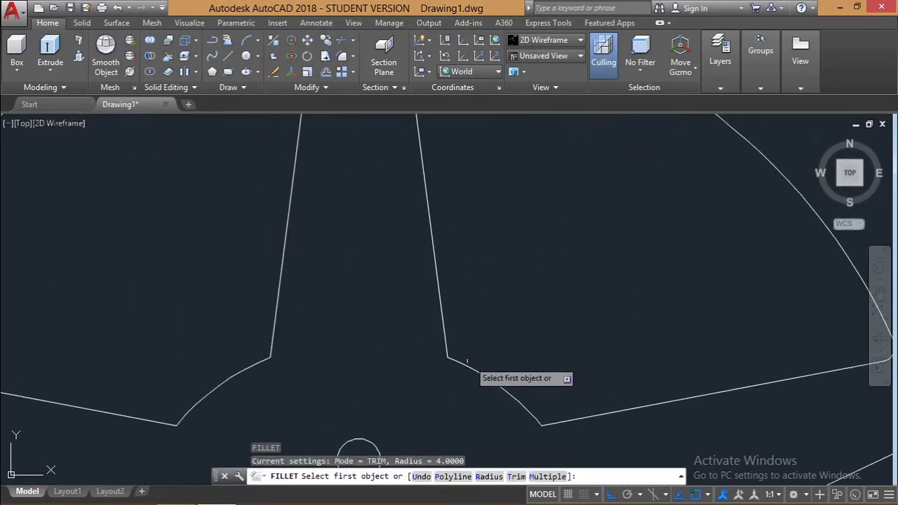
pyautogui.click(442, 323)
pyautogui.click(468, 361)
pyautogui.press('Return')
pyautogui.click(569, 419)
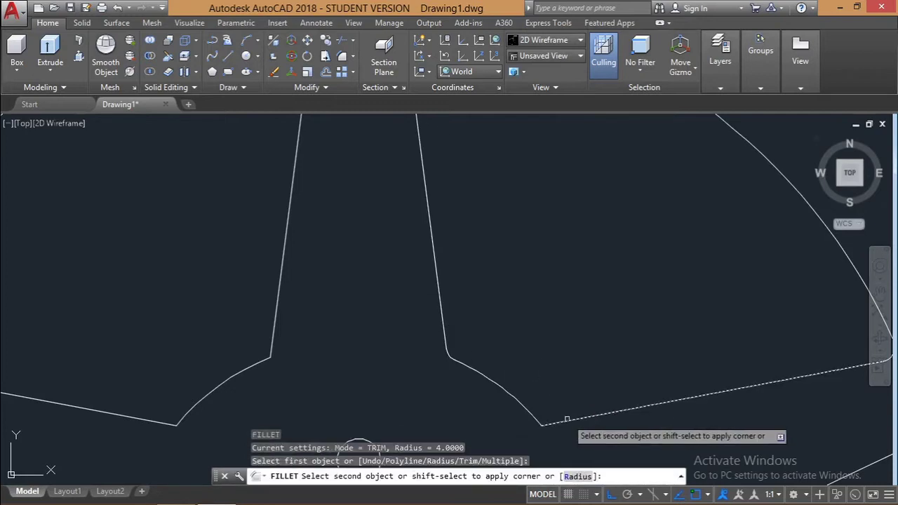
pyautogui.click(523, 407)
# Fillet both inner corners of the upper-left opening, beside the top spoke, with the radius of 4
pyautogui.scroll(2, 141, 425)
pyautogui.press('Return')
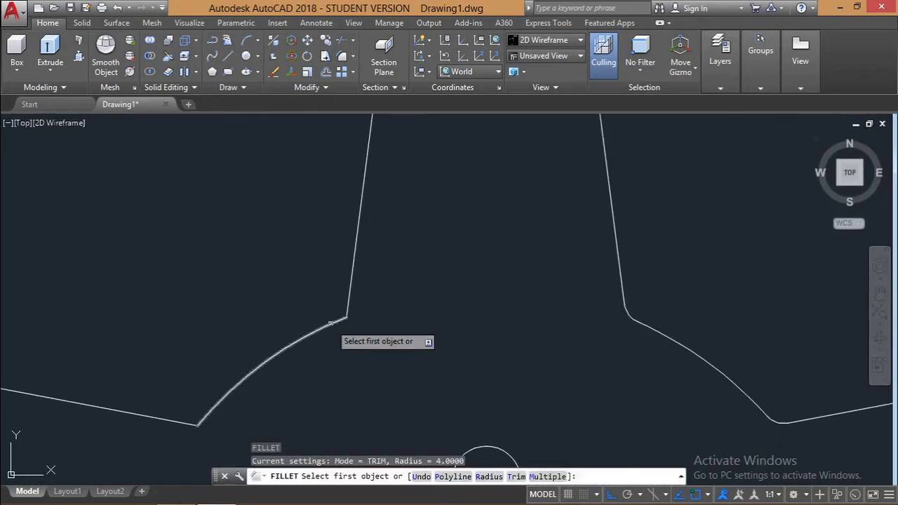
pyautogui.click(347, 290)
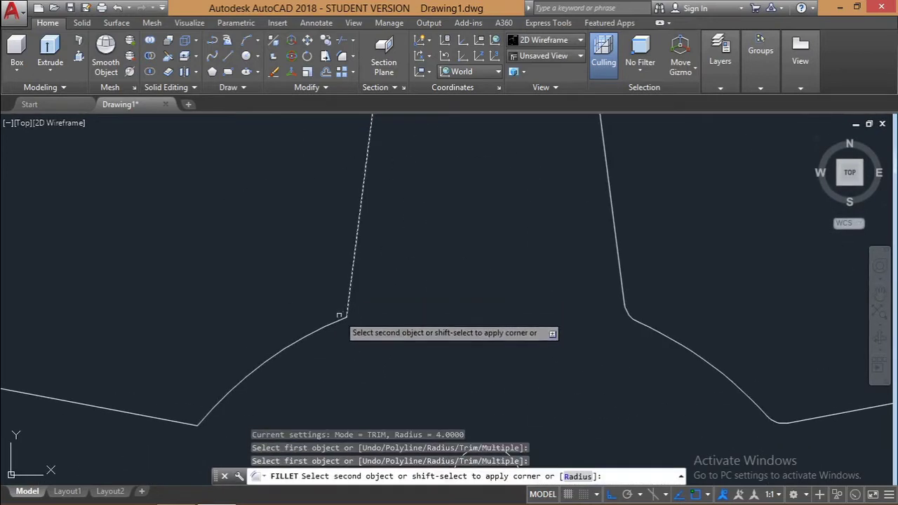
pyautogui.click(337, 323)
pyautogui.click(222, 409)
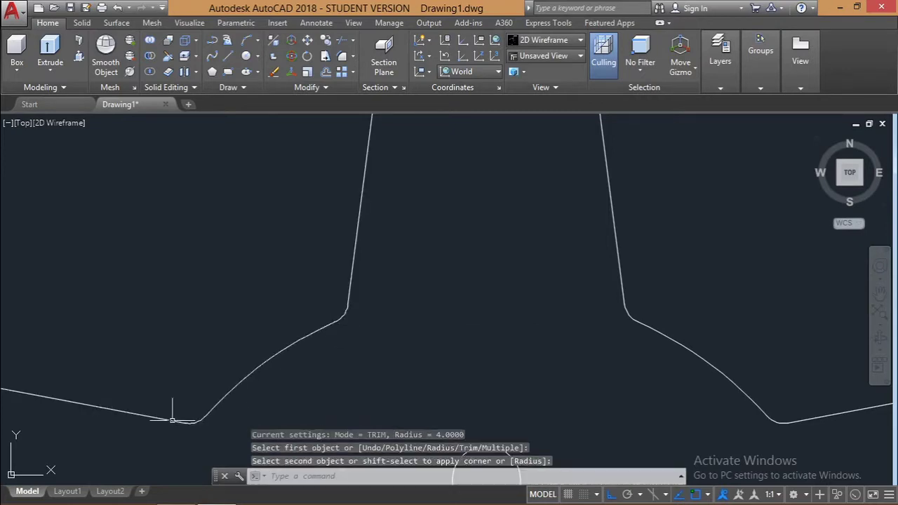
# Fillet both inner corners of the lower-left opening with the radius of 4
pyautogui.scroll(-5, 185, 438)
pyautogui.scroll(6, 165, 474)
pyautogui.press('Return')
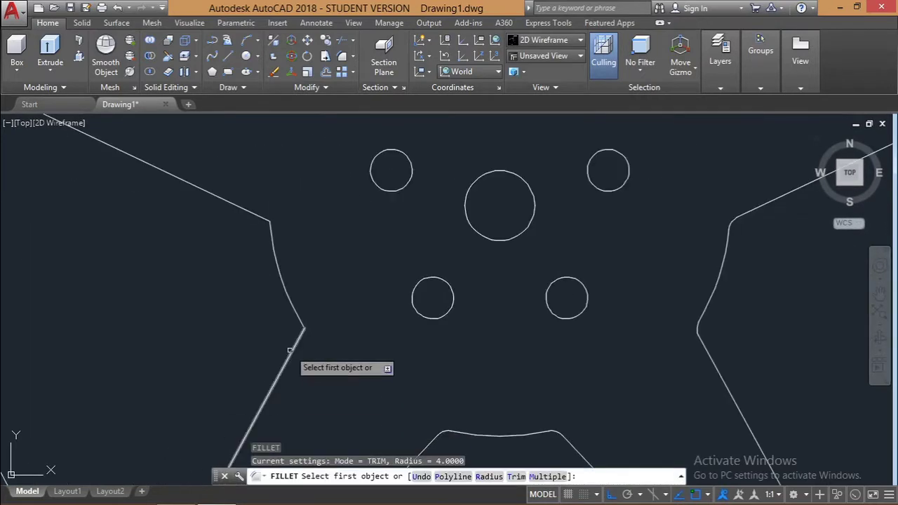
pyautogui.click(289, 355)
pyautogui.click(276, 238)
pyautogui.press('Return')
pyautogui.click(272, 232)
pyautogui.click(263, 219)
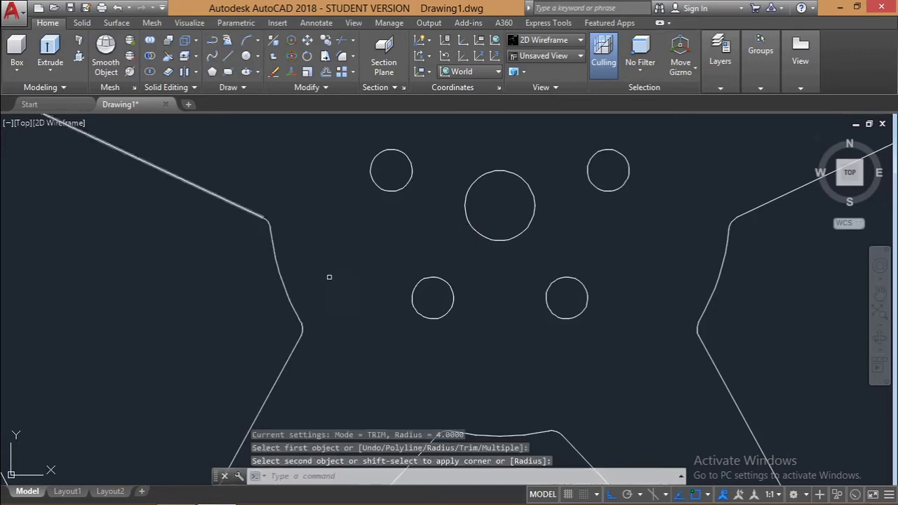
# Draw the rim's outer circle around the openings, centered on the center hole, with a radius of about 203
pyautogui.scroll(-3, 329, 276)
pyautogui.scroll(3, 395, 368)
pyautogui.scroll(-5, 396, 365)
pyautogui.scroll(-3, 395, 362)
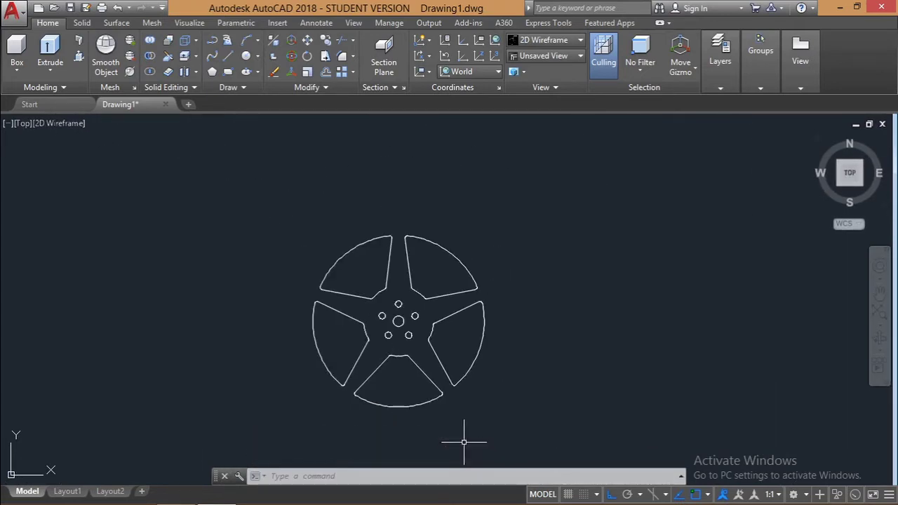
pyautogui.press('Escape')
pyautogui.press('Escape')
pyautogui.press('Escape')
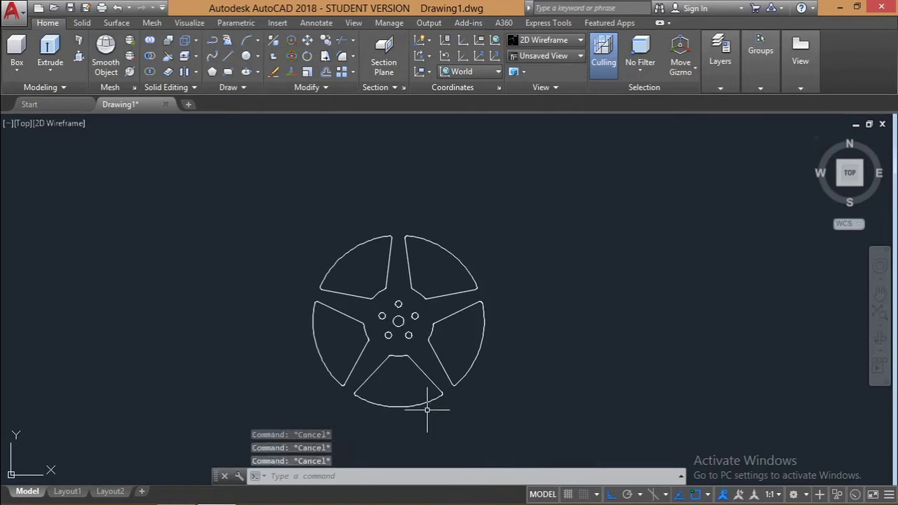
pyautogui.write('c')
pyautogui.press('Return')
pyautogui.click(398, 321)
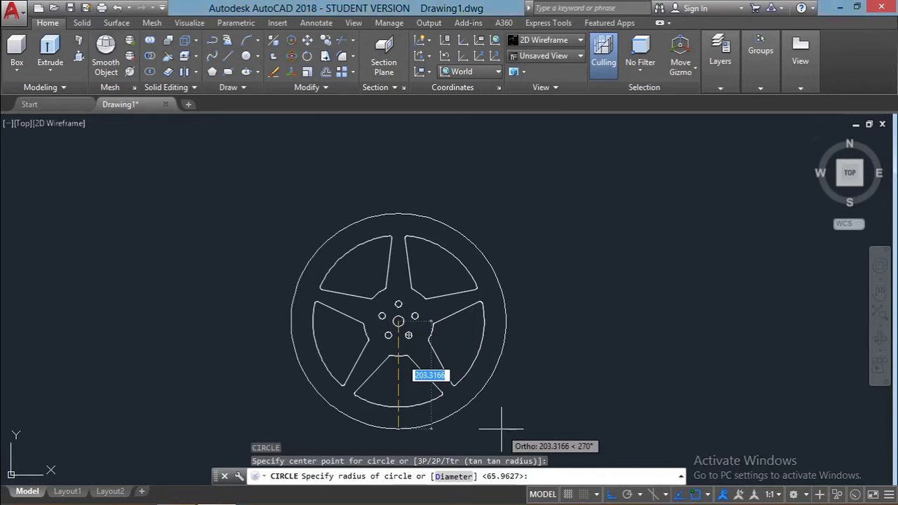
pyautogui.press('Escape')
pyautogui.press('Escape')
# Draw a horizontal line from the wheel's center out to the left, well beyond the outer circle
pyautogui.scroll(-4, 525, 415)
pyautogui.scroll(2, 436, 442)
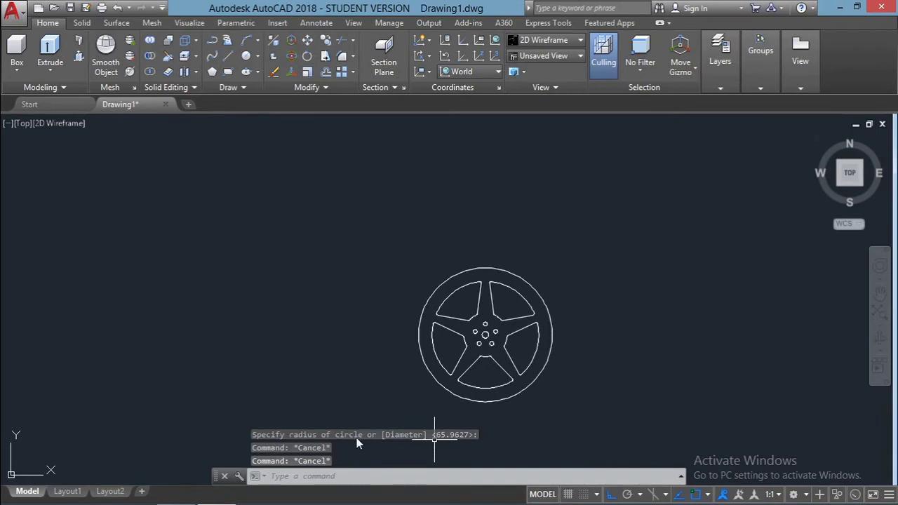
pyautogui.write('l')
pyautogui.press('Return')
pyautogui.click(484, 335)
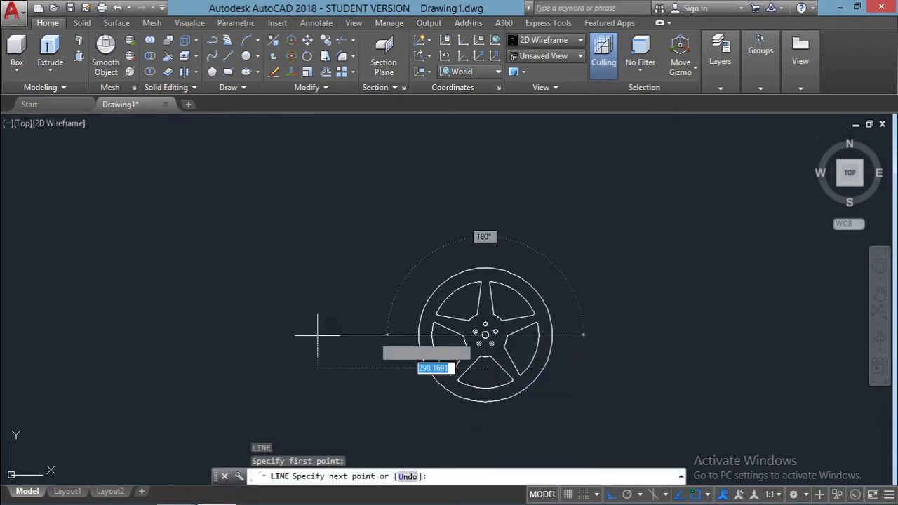
pyautogui.click(269, 335)
pyautogui.press('Escape')
pyautogui.press('Escape')
# Draw a horizontal line leftward from the topmost point of the outer circle, about as far as the center line
pyautogui.write('l')
pyautogui.press('Return')
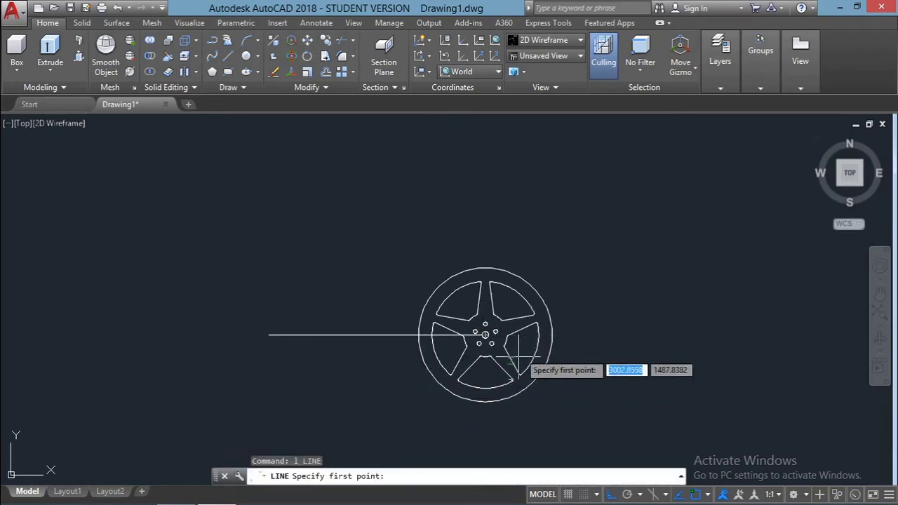
pyautogui.click(486, 267)
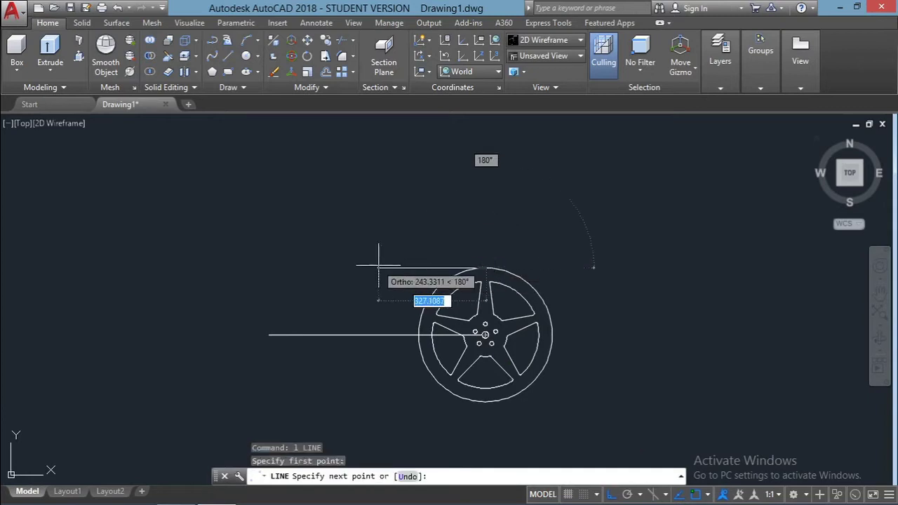
pyautogui.click(267, 258)
pyautogui.press('Escape')
pyautogui.press('Escape')
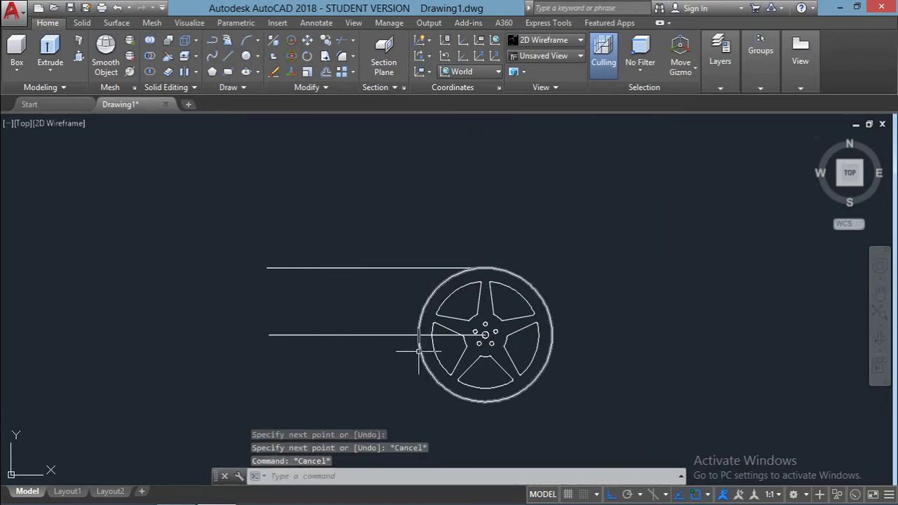
# Draw a horizontal line leftward from the middle of the top spoke, level with the openings' outer edge
pyautogui.press('Return')
pyautogui.scroll(5, 473, 288)
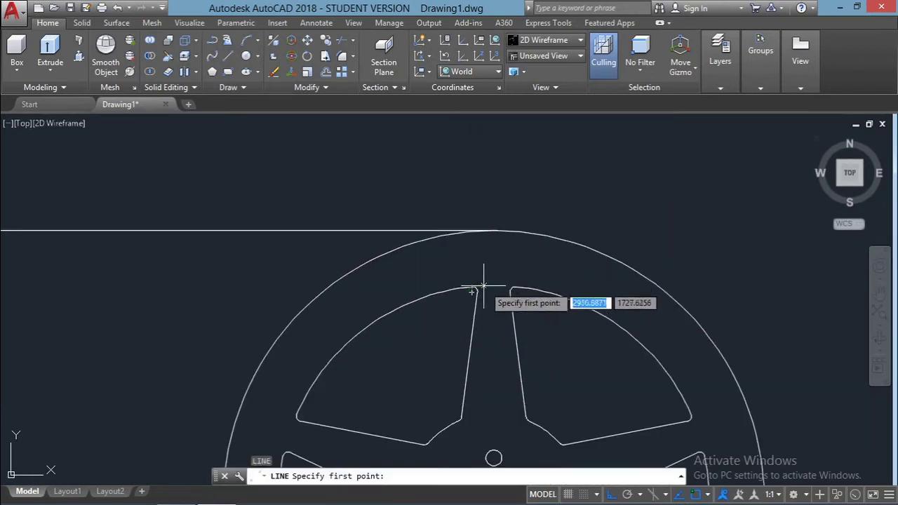
pyautogui.click(492, 287)
pyautogui.scroll(-4, 306, 281)
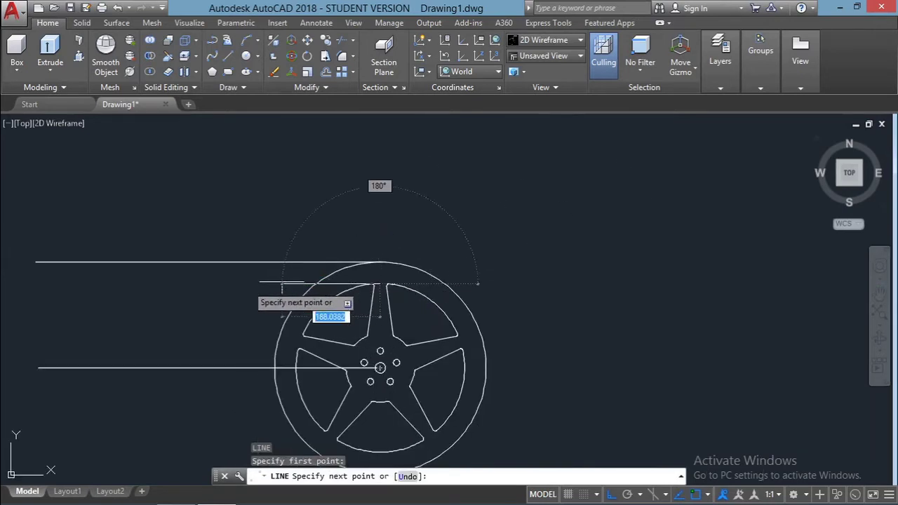
pyautogui.click(87, 285)
pyautogui.press('Escape')
# Move the line at the openings' outer edge about 157 to the left, clear of the wheel
pyautogui.click(257, 284)
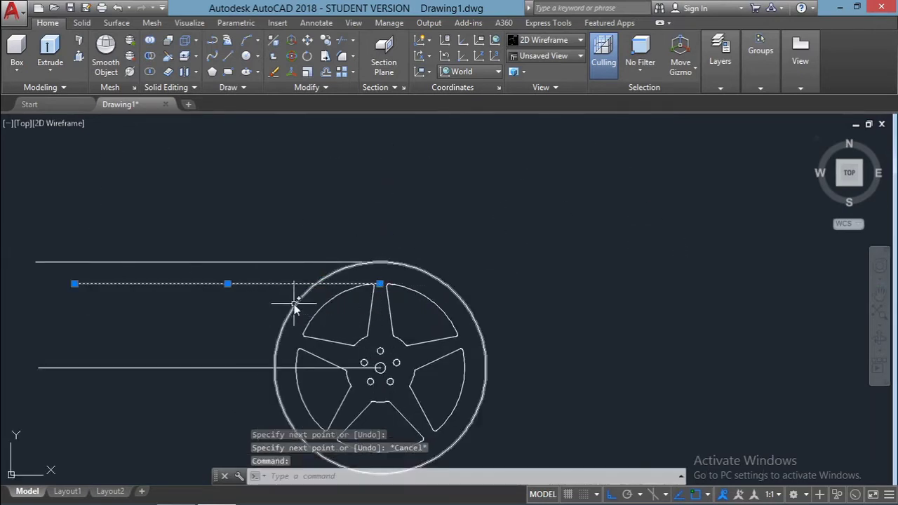
pyautogui.write('m')
pyautogui.press('Return')
pyautogui.click(295, 285)
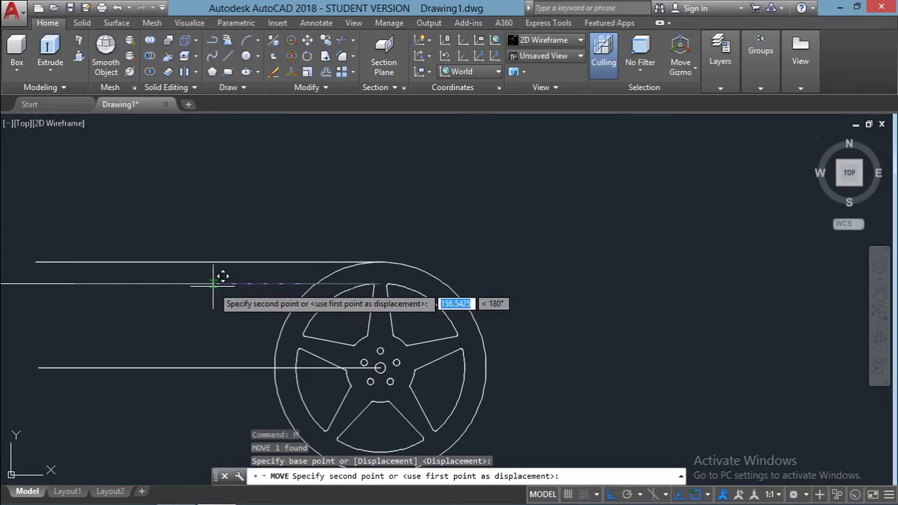
pyautogui.press('Escape')
pyautogui.press('Escape')
pyautogui.scroll(-2, 252, 350)
pyautogui.scroll(4, 29, 330)
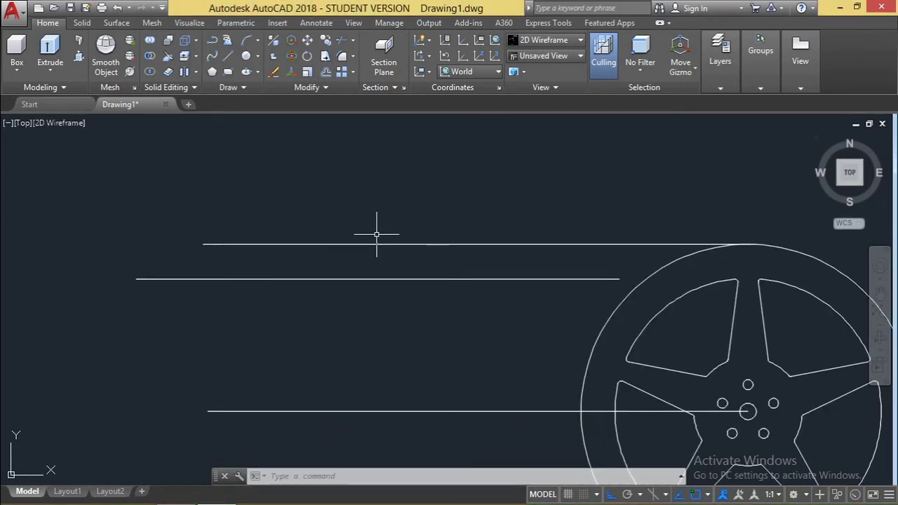
# Draw a stepped profile from the top line: about 28.5 down, 15 left, and about 13.6 down to the second line
pyautogui.scroll(3, 380, 237)
pyautogui.scroll(-3, 382, 239)
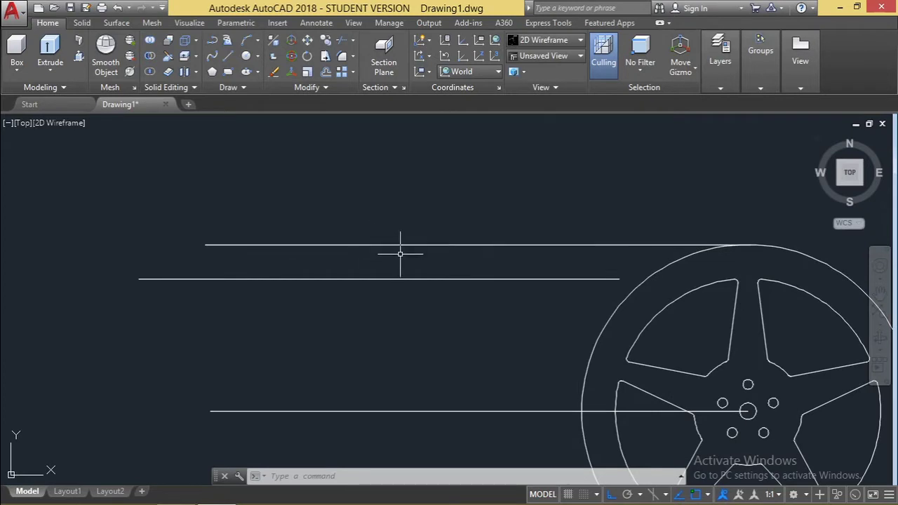
pyautogui.write('l')
pyautogui.press('Return')
pyautogui.click(379, 244)
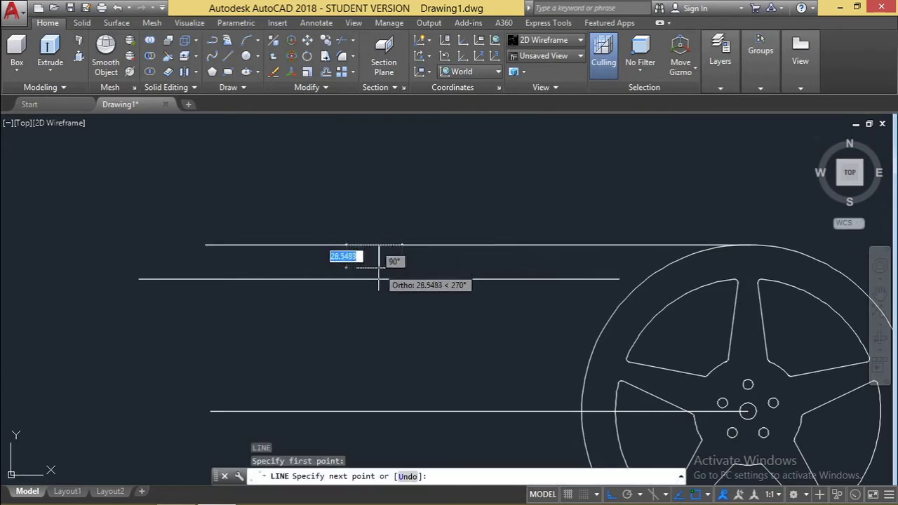
pyautogui.click(379, 268)
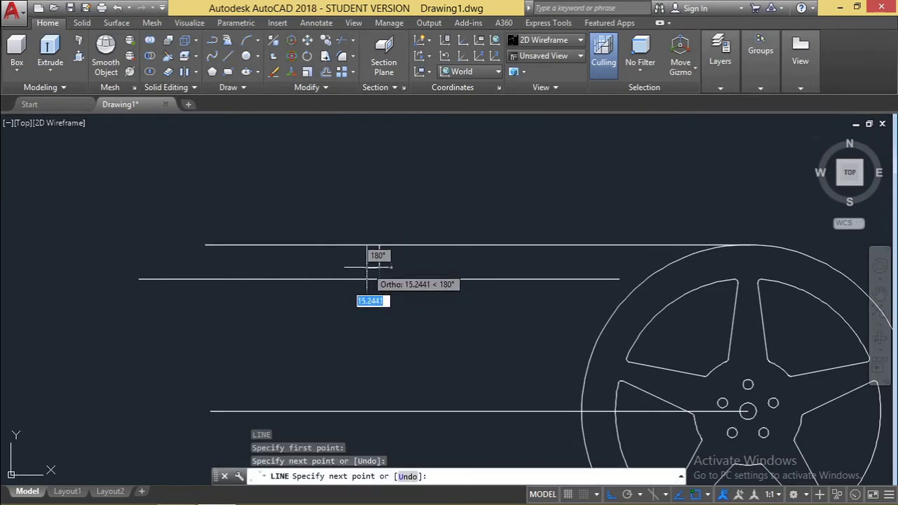
pyautogui.click(367, 267)
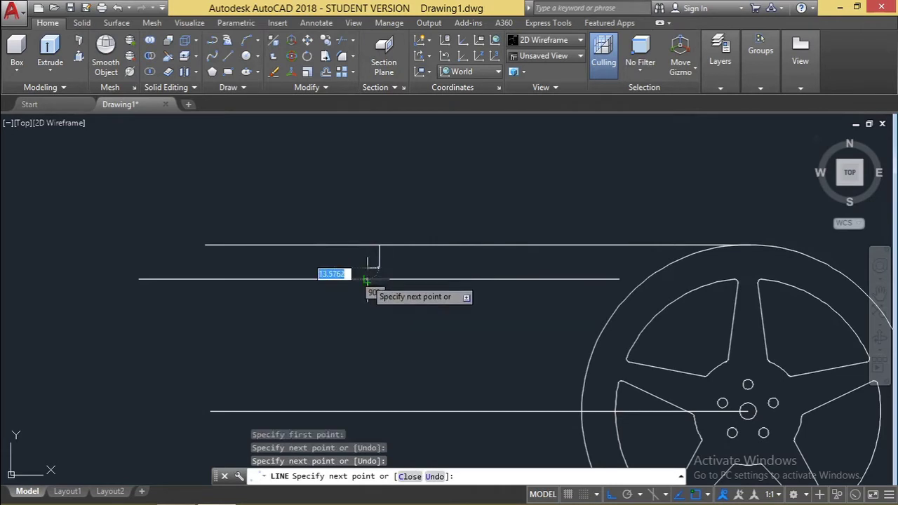
pyautogui.click(367, 279)
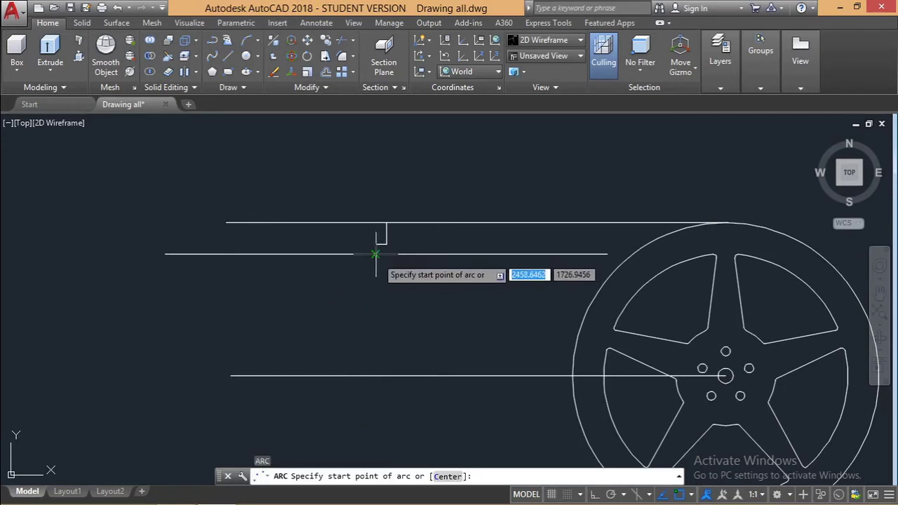
# Draw a three-point arc from the profile's lower end, through a point about 38 below it, ending about 27 farther down-left
pyautogui.click(375, 254)
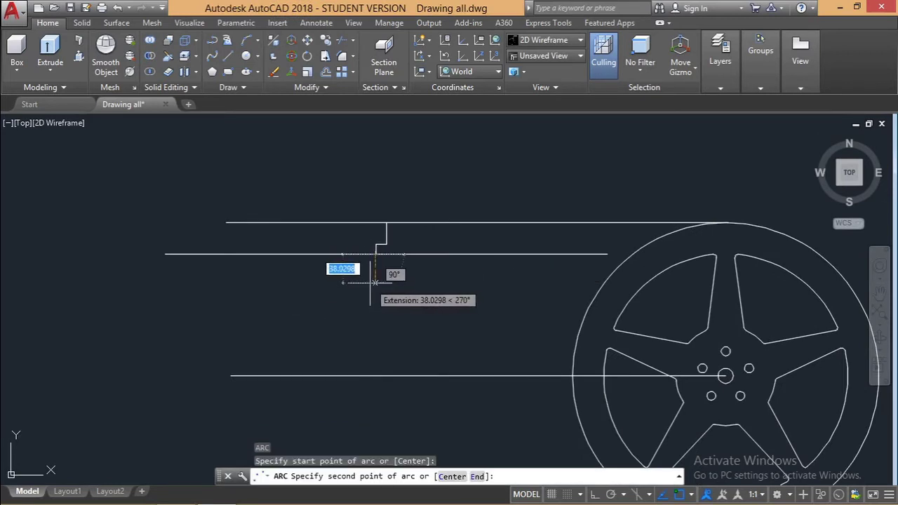
pyautogui.click(374, 282)
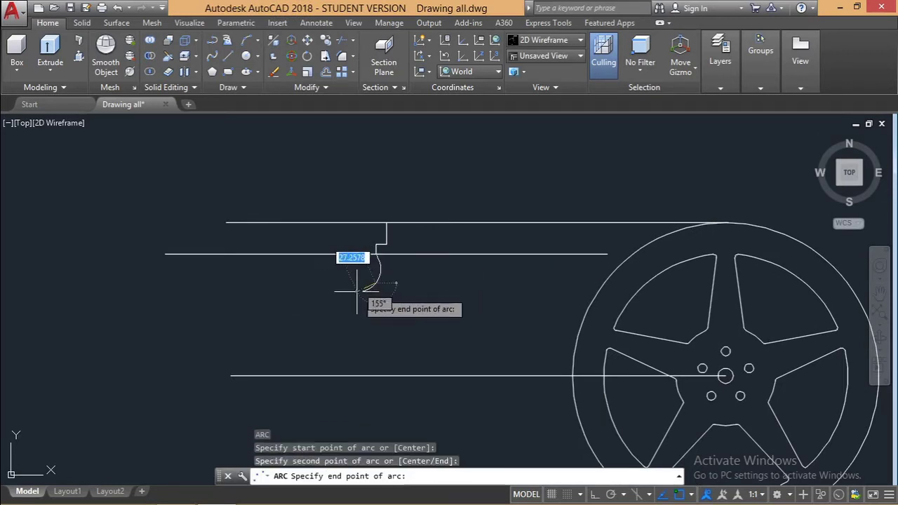
pyautogui.click(356, 290)
pyautogui.press('Escape')
pyautogui.press('Escape')
pyautogui.press('Escape')
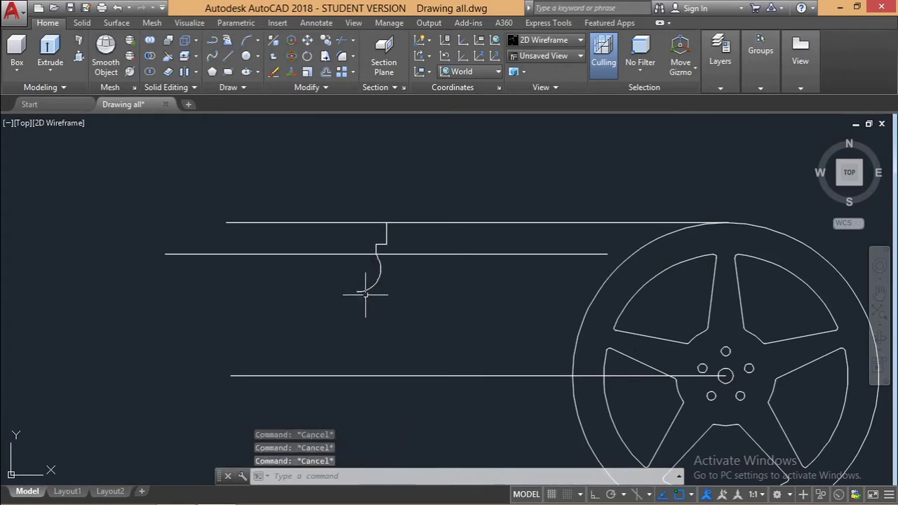
# Turn on Ortho mode and draw a vertical line about 60 long straight down from the lower part of the profile's arc
pyautogui.scroll(2, 372, 290)
pyautogui.scroll(2, 372, 289)
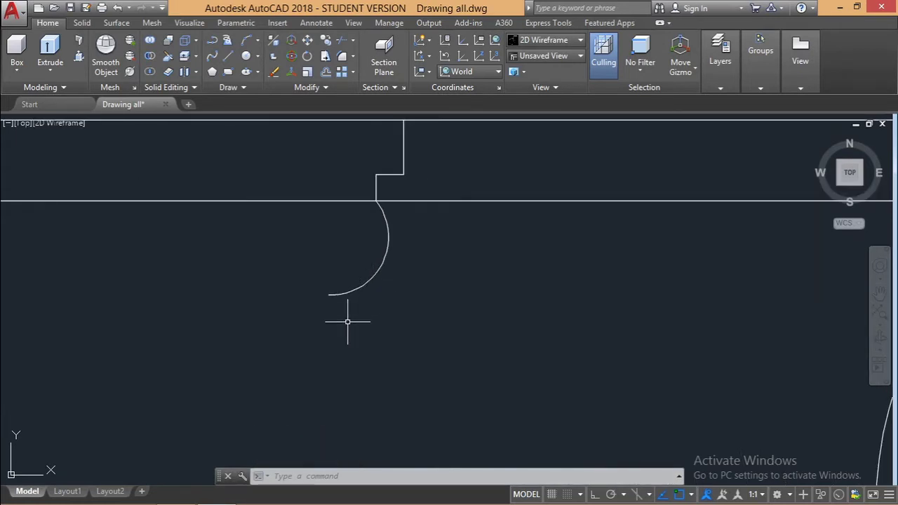
pyautogui.write('l')
pyautogui.press('Return')
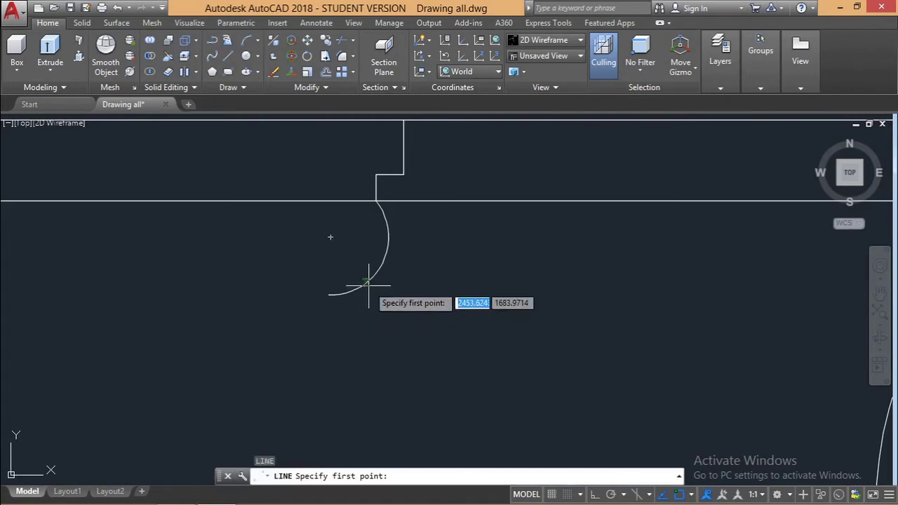
pyautogui.click(360, 274)
pyautogui.scroll(-2, 365, 336)
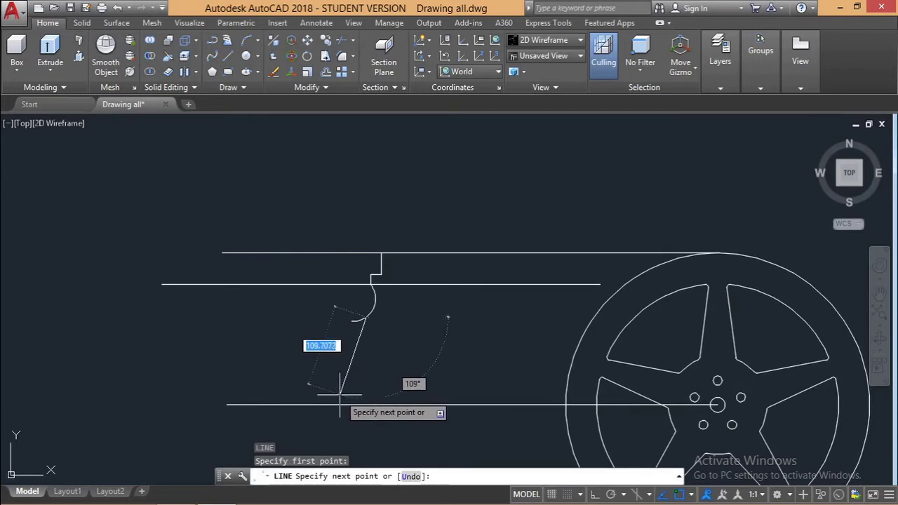
pyautogui.press('F8')
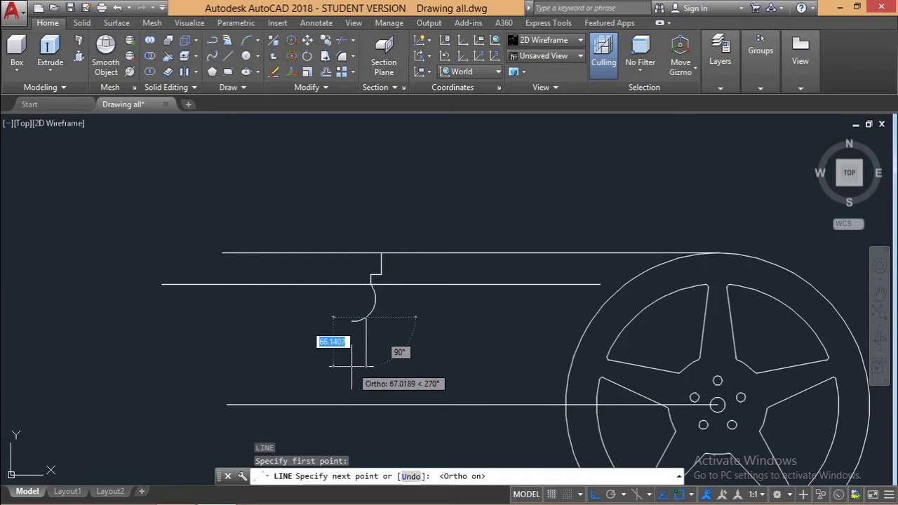
pyautogui.click(350, 363)
pyautogui.press('Escape')
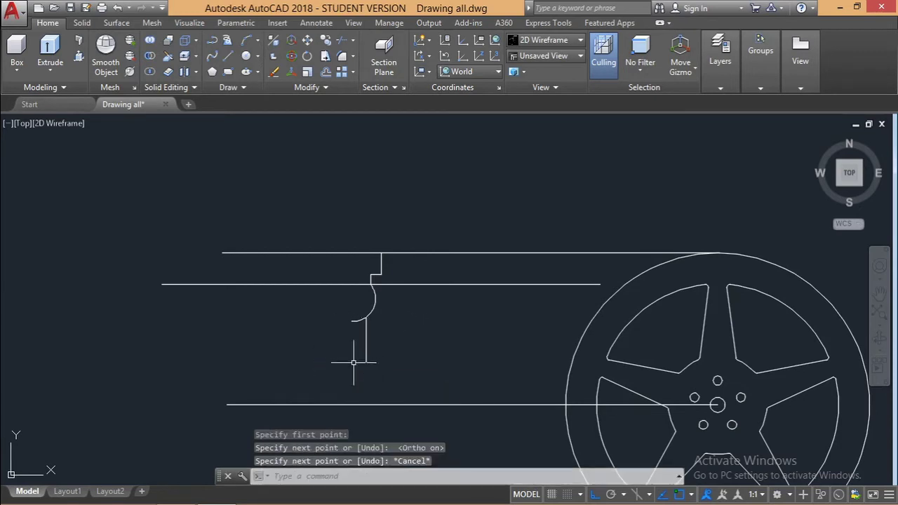
pyautogui.press('Escape')
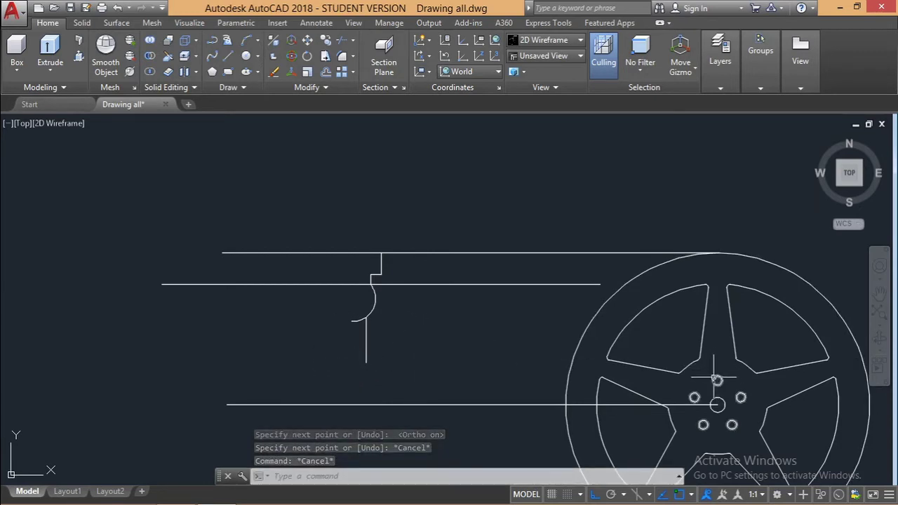
pyautogui.write('l')
pyautogui.press('Return')
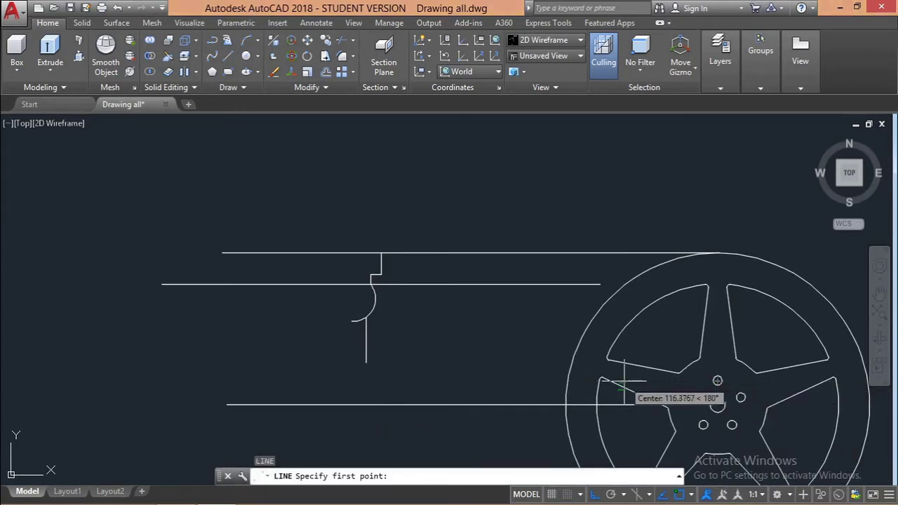
pyautogui.press('Escape')
pyautogui.press('Escape')
# Draw a three-point arc from the vertical line's lower end, bulging left across the wheel's centre line and ending just below it
pyautogui.scroll(2, 345, 368)
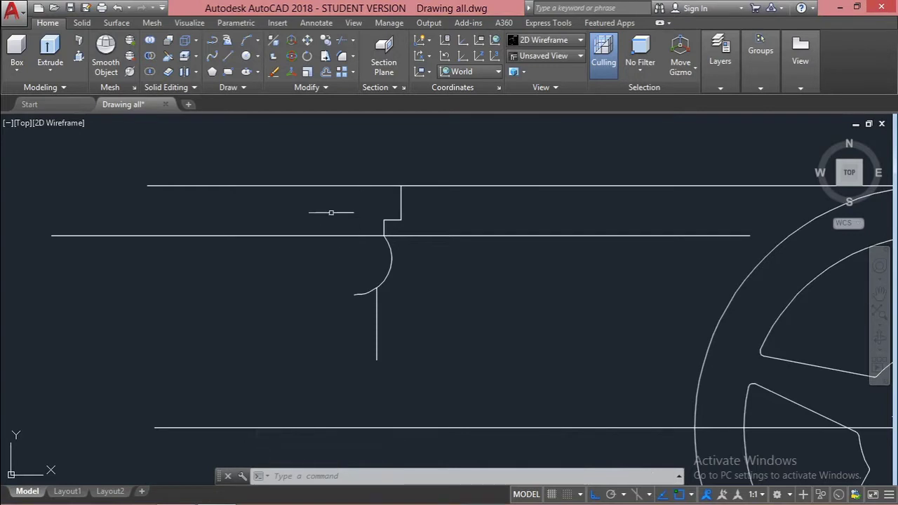
pyautogui.click(218, 42)
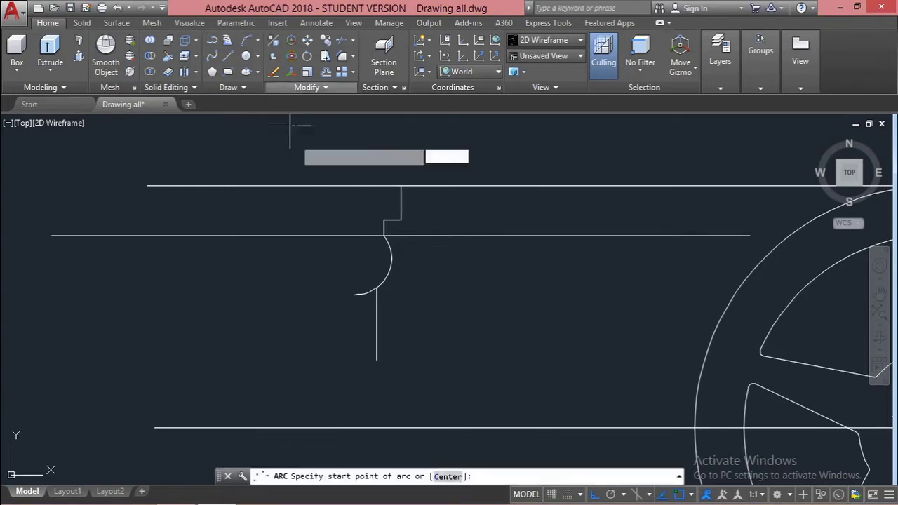
pyautogui.click(377, 360)
pyautogui.scroll(-2, 362, 397)
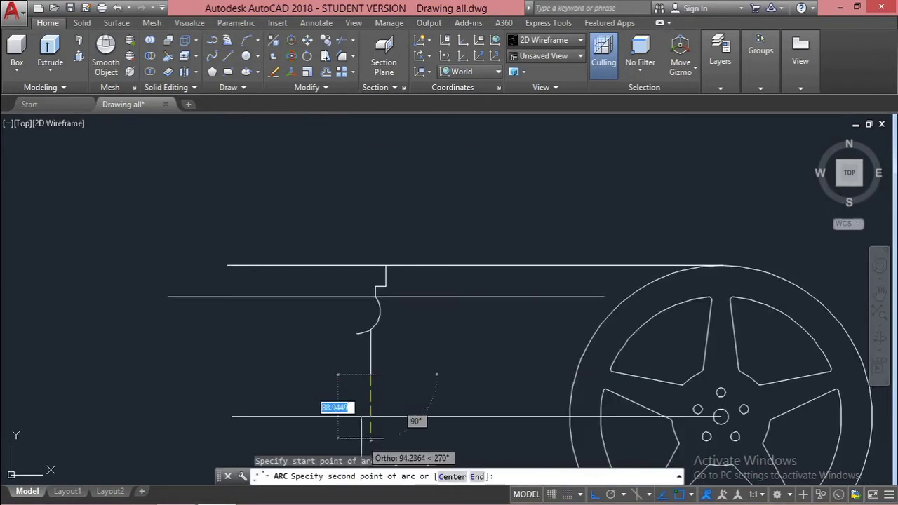
pyautogui.click(366, 418)
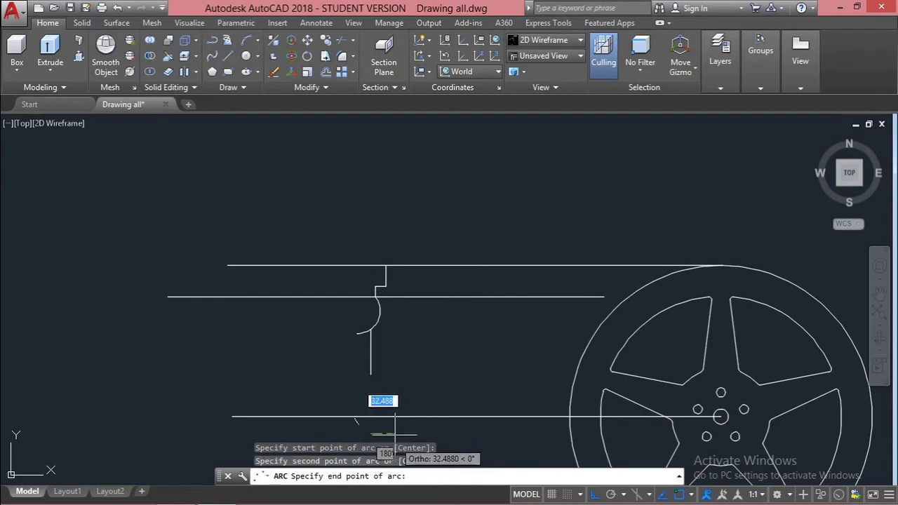
pyautogui.scroll(-1, 399, 461)
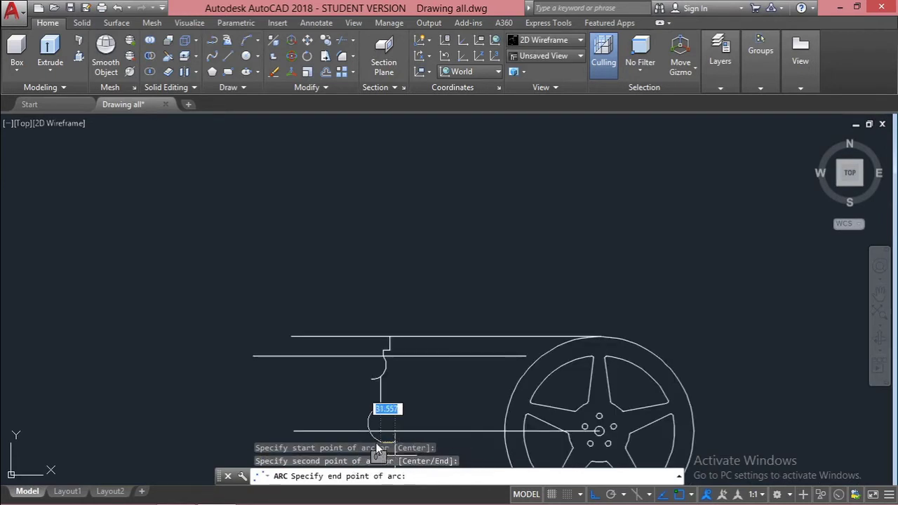
pyautogui.click(382, 439)
pyautogui.press('Escape')
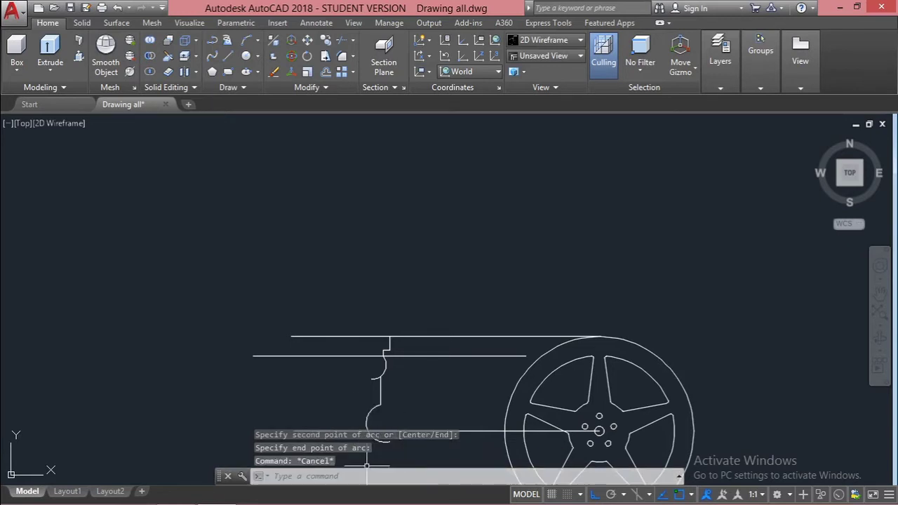
pyautogui.scroll(6, 366, 465)
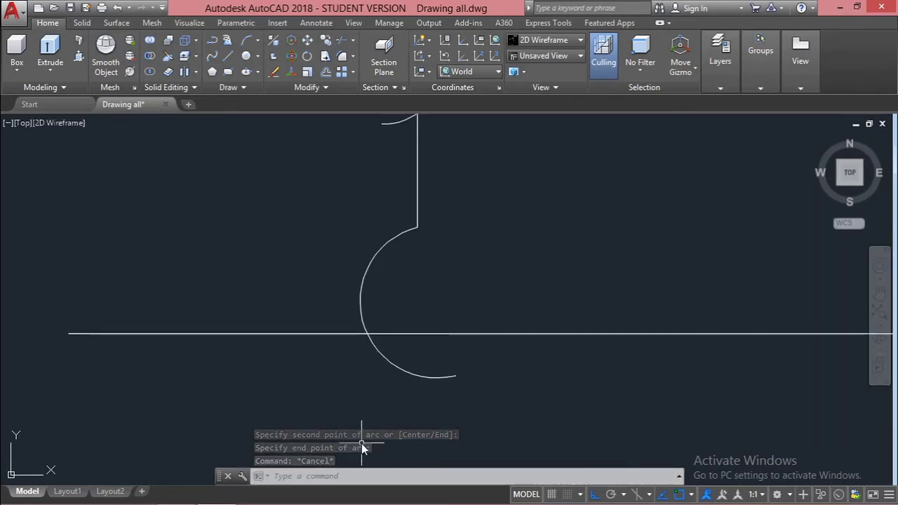
pyautogui.scroll(-3, 361, 444)
pyautogui.press('Escape')
pyautogui.click(470, 431)
pyautogui.click(292, 121)
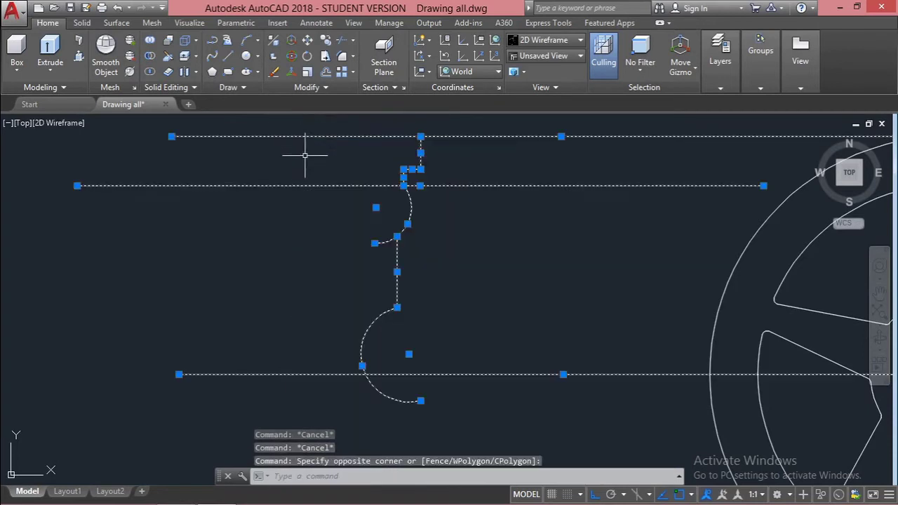
pyautogui.press('Escape')
pyautogui.press('Escape')
pyautogui.scroll(-2, 305, 252)
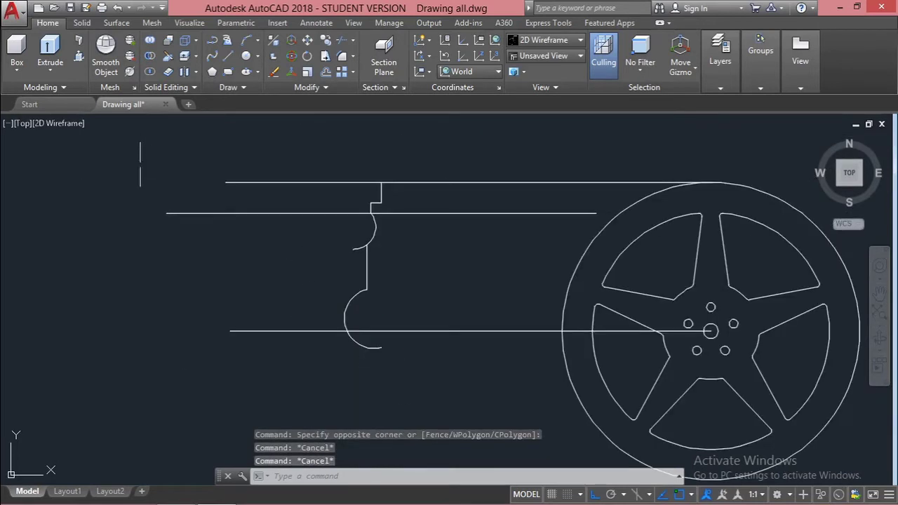
# Draw a stepped line left of the top line's end: about 28.5 down, about 206 right, and about 13.6 down to the second line
pyautogui.scroll(2, 114, 172)
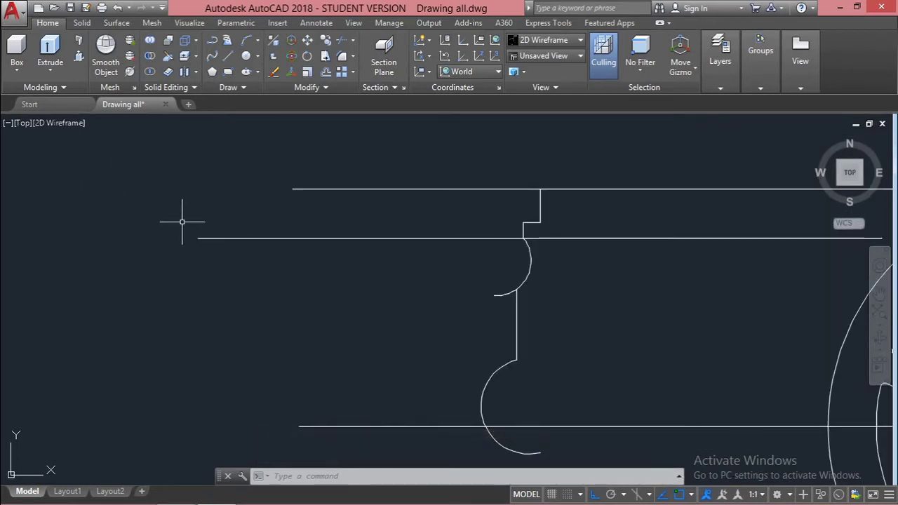
pyautogui.press('Return')
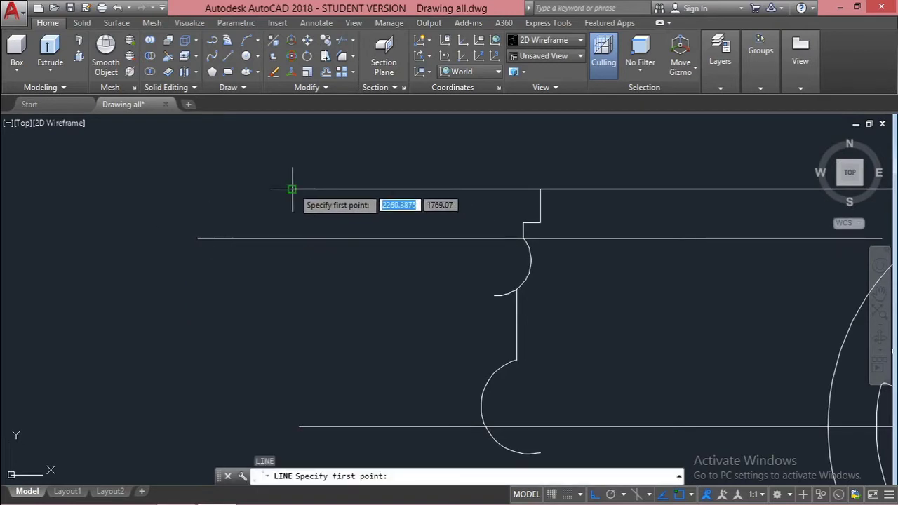
pyautogui.click(247, 189)
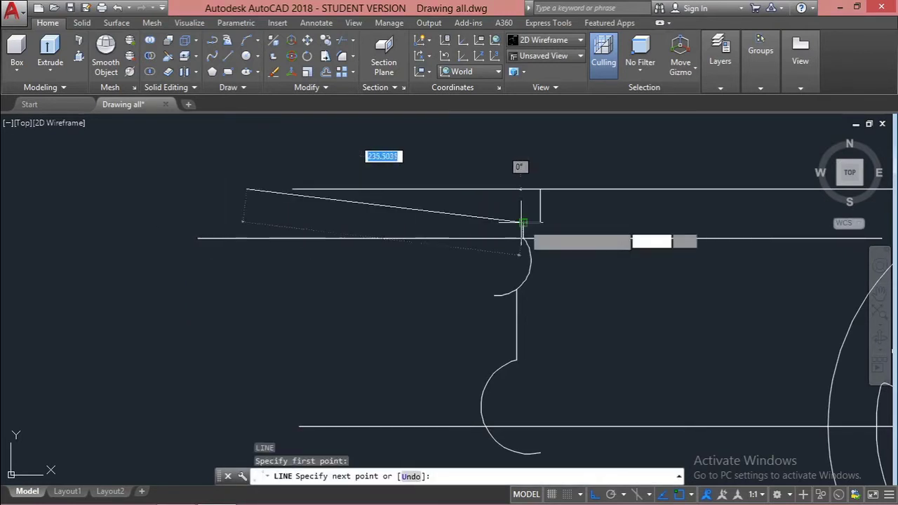
pyautogui.click(246, 221)
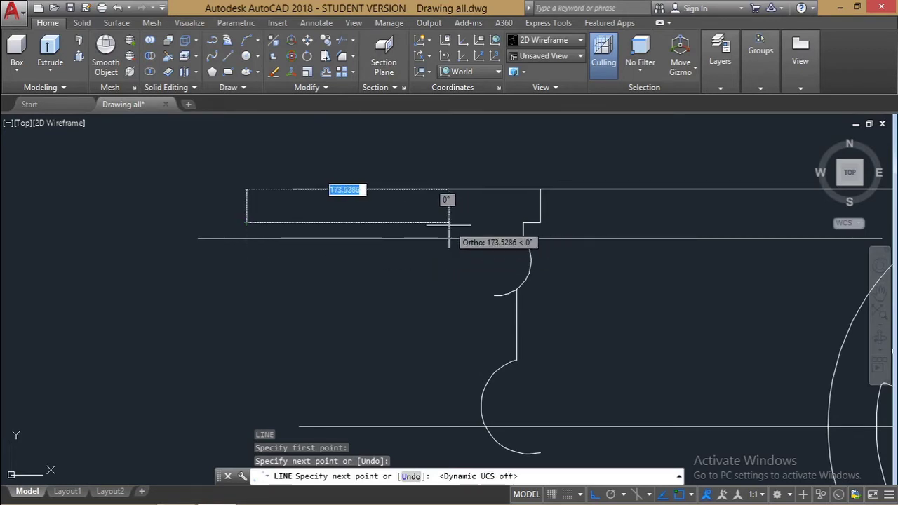
pyautogui.press('F6')
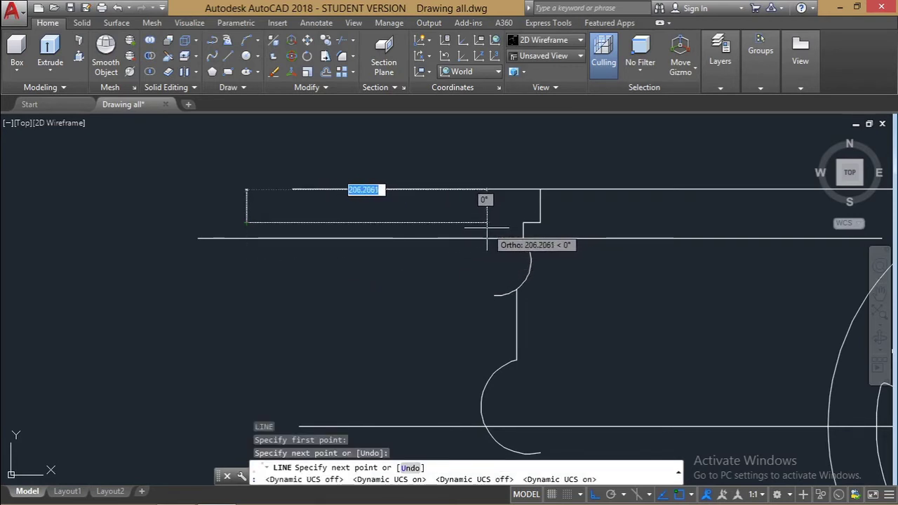
pyautogui.click(487, 225)
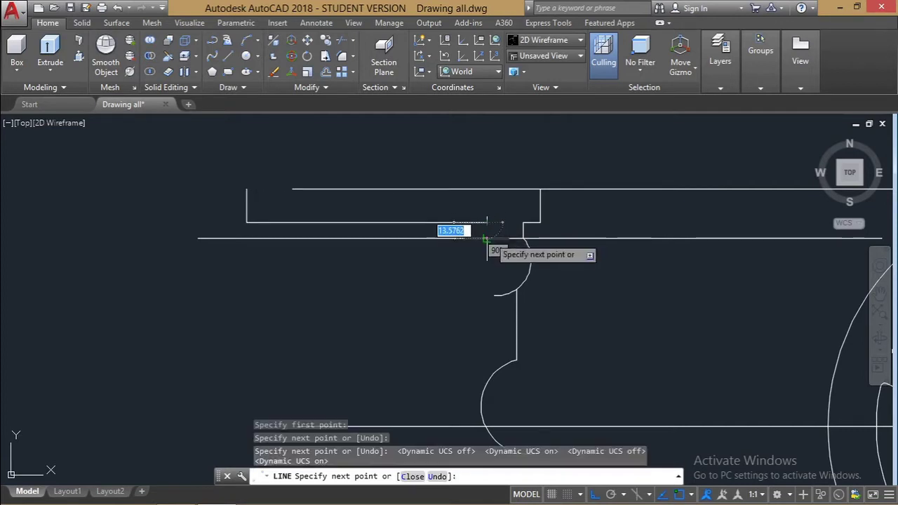
pyautogui.click(487, 239)
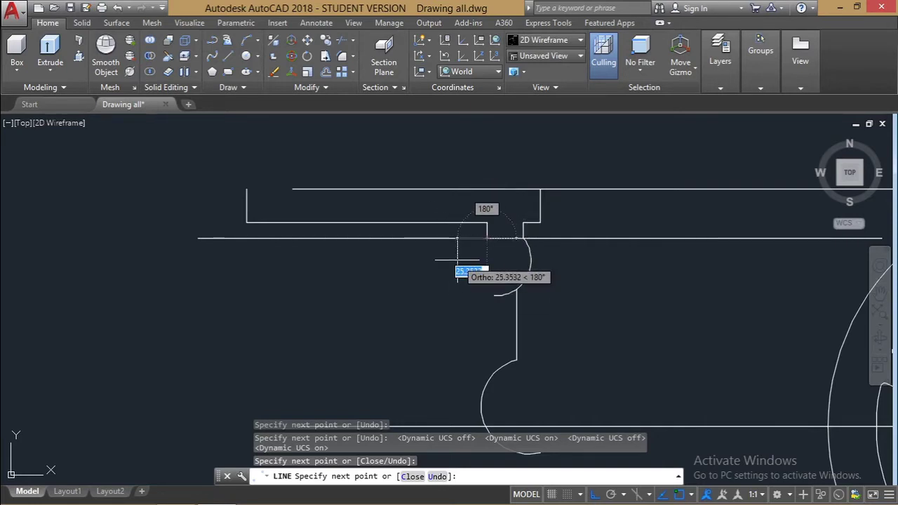
pyautogui.press('Escape')
pyautogui.press('Escape')
# Trim the tail of the upper small arc that extends left beyond the vertical profile line
pyautogui.click(571, 311)
pyautogui.click(485, 277)
pyautogui.write('t')
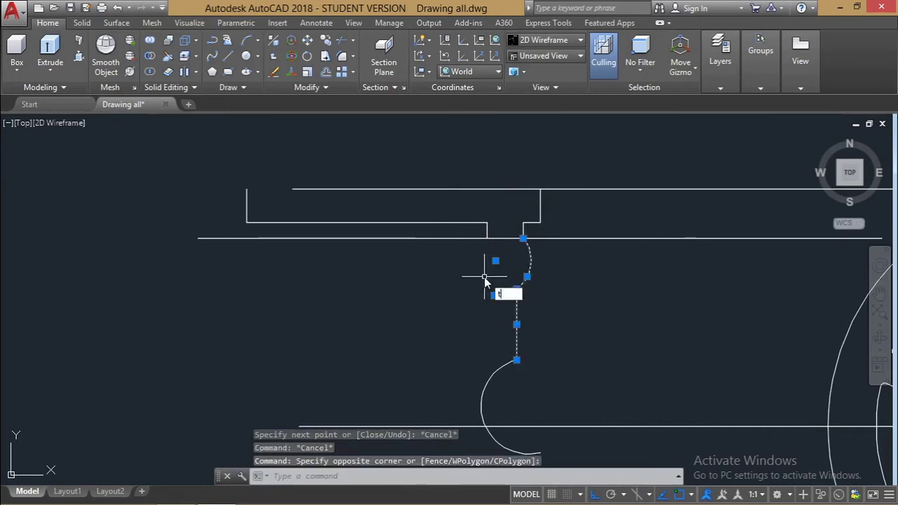
pyautogui.write('r')
pyautogui.press('Return')
pyautogui.press('Escape')
pyautogui.press('Escape')
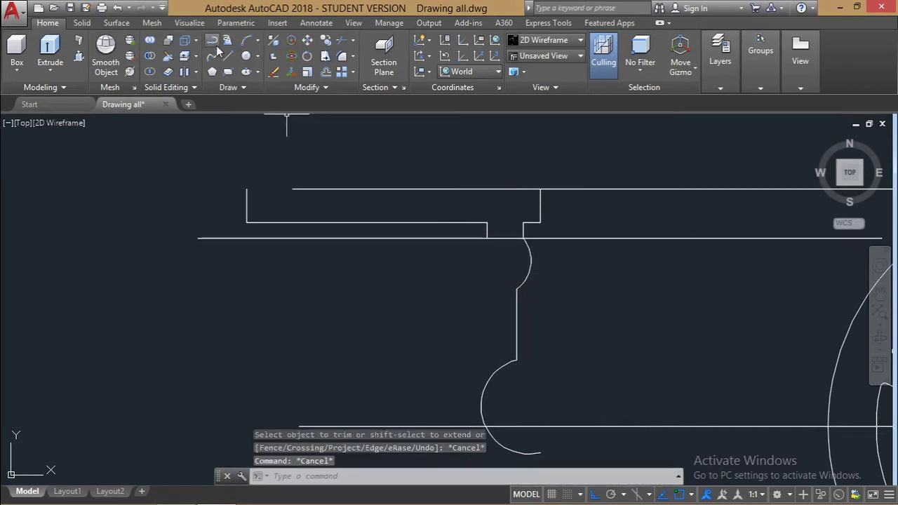
# Draw a large three-point arc from the inner stepped line's lower end, sweeping down and around to the left above the centre line
pyautogui.click(246, 40)
pyautogui.click(487, 238)
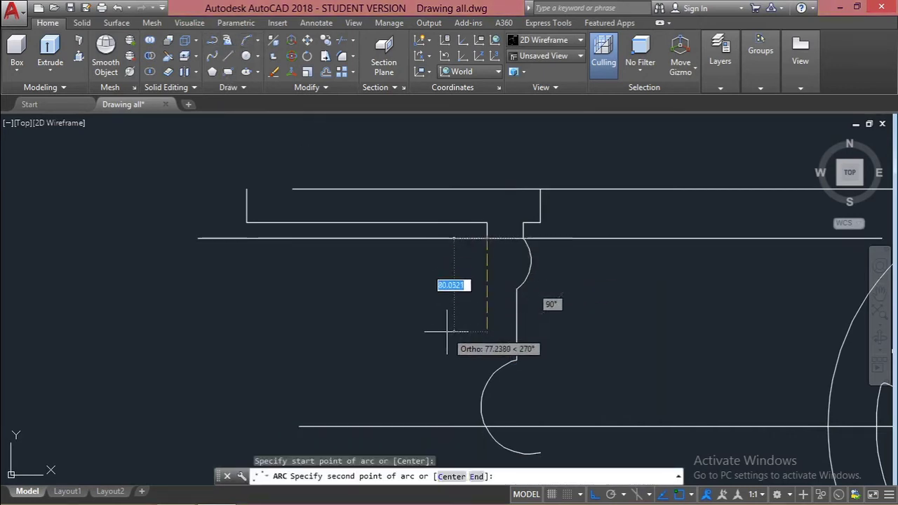
pyautogui.click(466, 313)
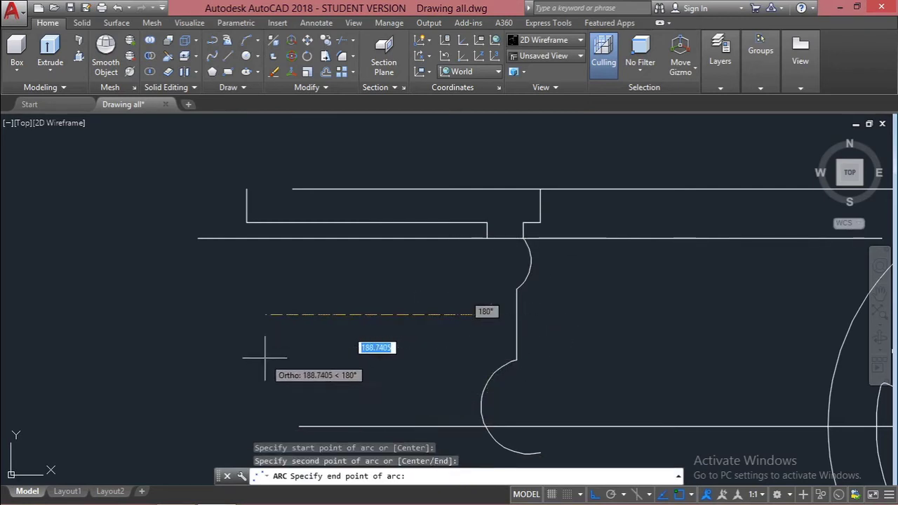
pyautogui.press('Escape')
pyautogui.press('Escape')
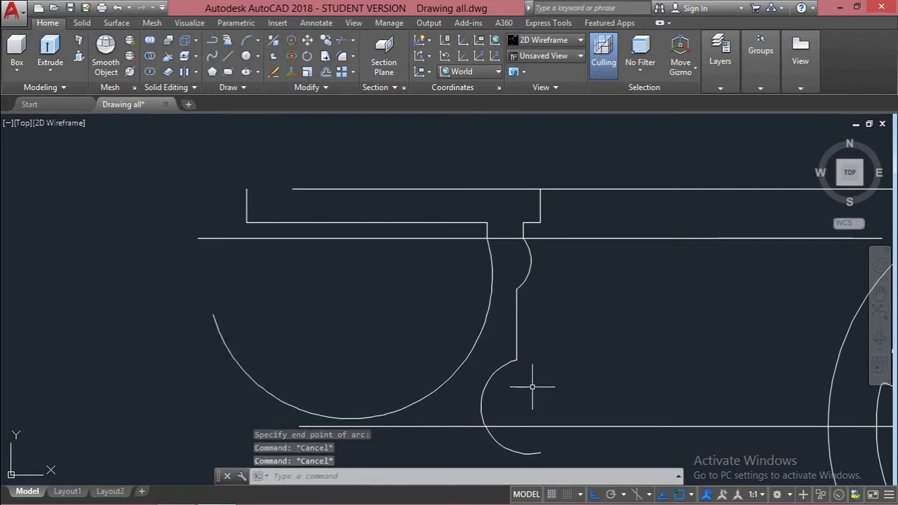
# Draw a three-point arc starting on the large arc's lower right part, bulging left across the centre line and ending about 36 right of its second point
pyautogui.write('l')
pyautogui.press('Return')
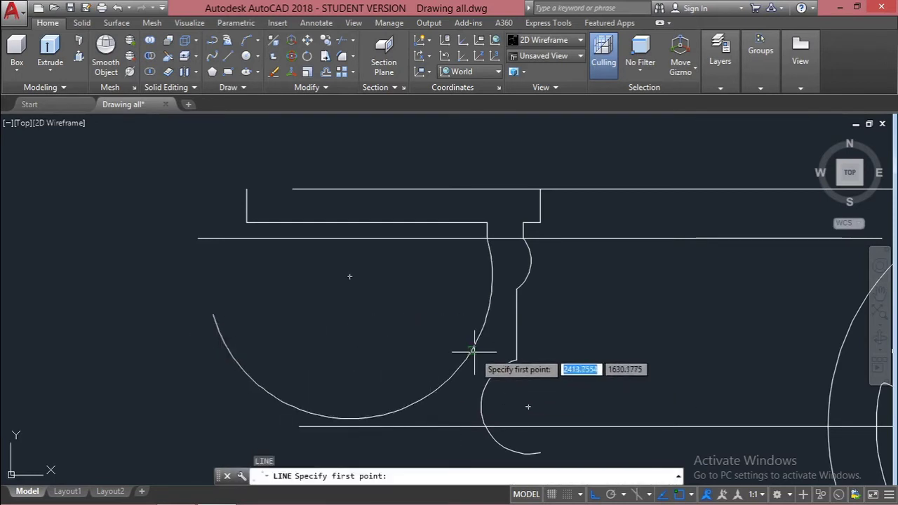
pyautogui.click(245, 40)
pyautogui.click(442, 393)
pyautogui.scroll(-2, 428, 415)
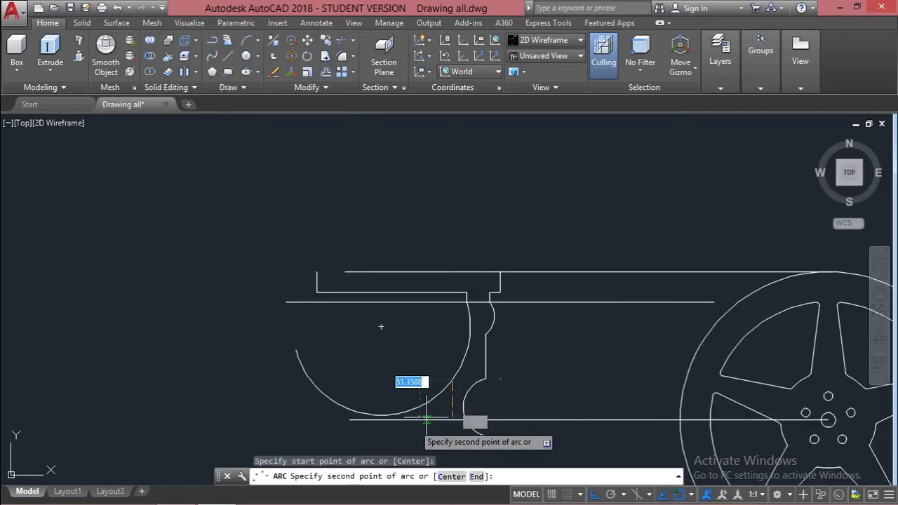
pyautogui.click(460, 421)
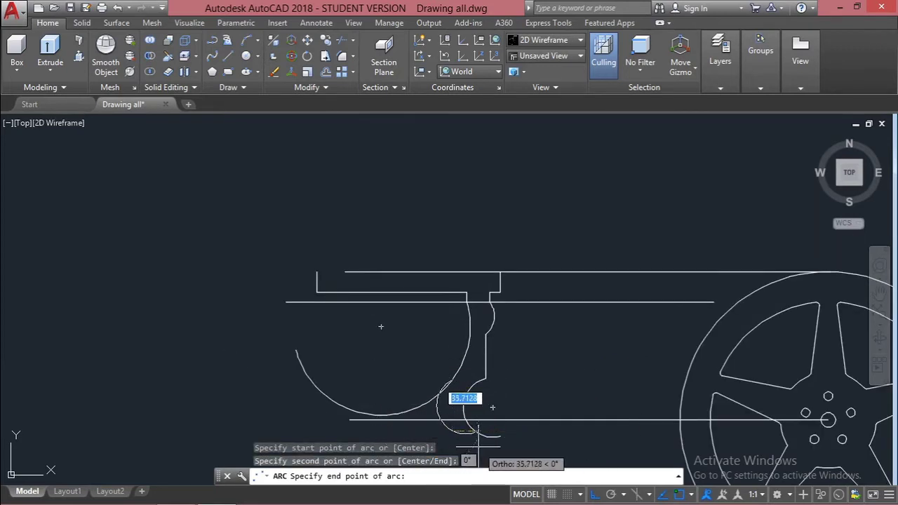
pyautogui.press('Escape')
pyautogui.press('Escape')
# Trim away the short piece of the large arc between its two crossings with the inner lower arc
pyautogui.scroll(3, 466, 330)
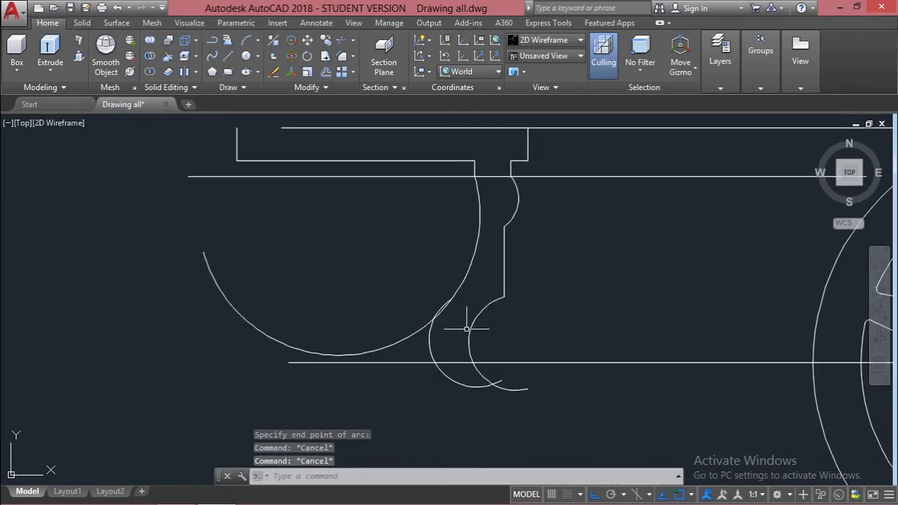
pyautogui.click(460, 335)
pyautogui.click(394, 280)
pyautogui.write('tr')
pyautogui.press('Return')
pyautogui.scroll(4, 463, 301)
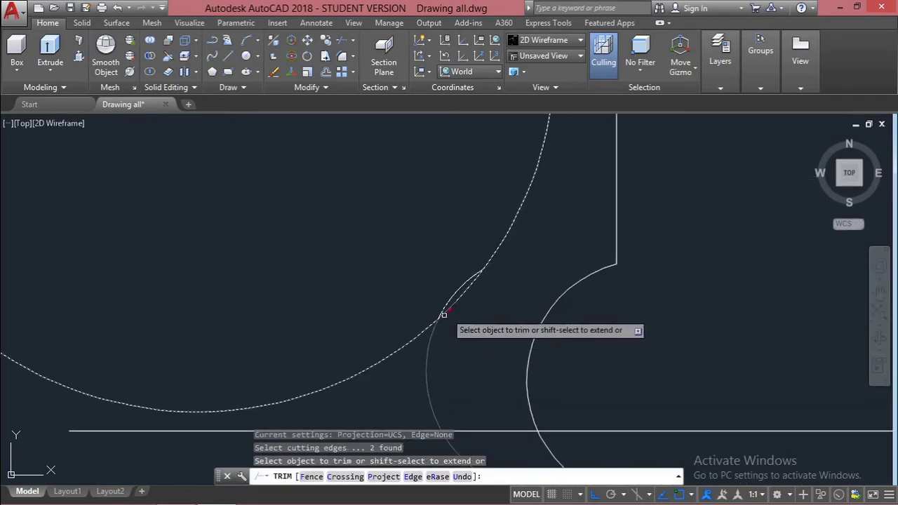
pyautogui.click(457, 299)
# Try to trim the inner lower arc below its crossing with the large arc, and undo that cut
pyautogui.scroll(-4, 423, 327)
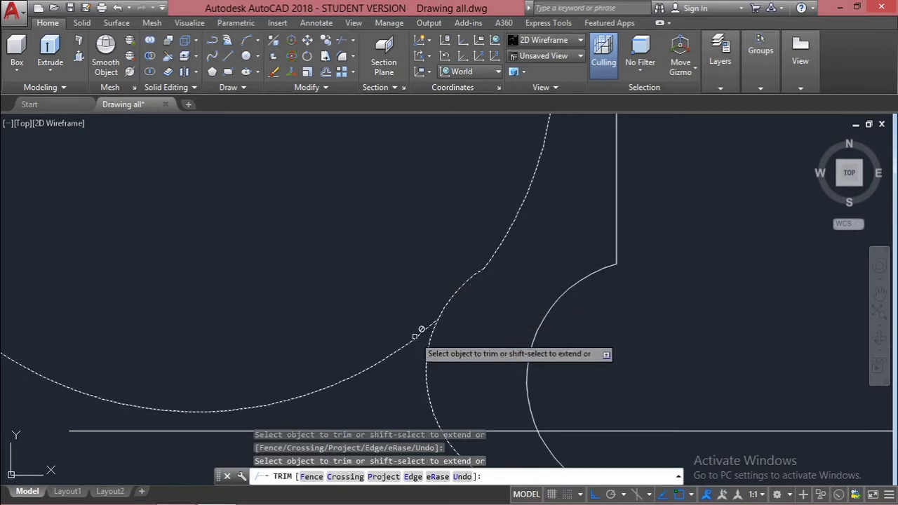
pyautogui.click(444, 393)
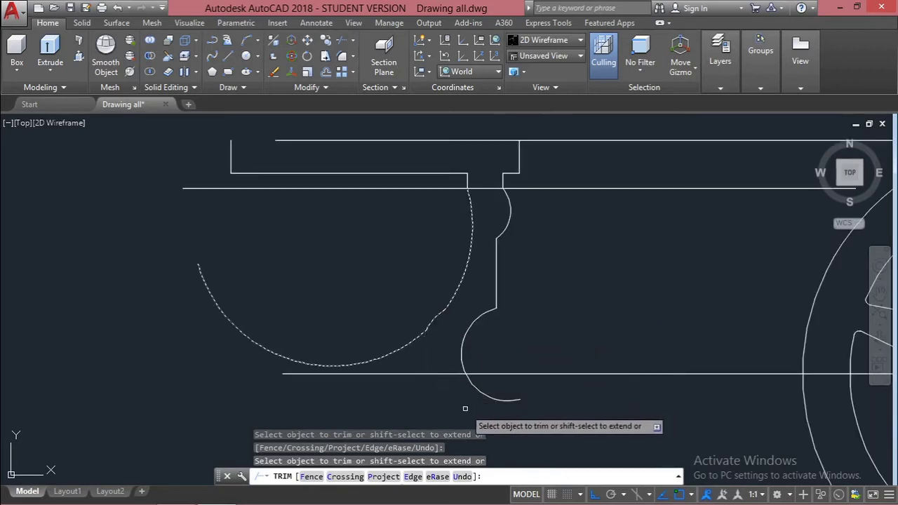
pyautogui.scroll(3, 442, 414)
pyautogui.scroll(-3, 442, 415)
pyautogui.hotkey('ctrl', 'z')
pyautogui.scroll(3, 440, 416)
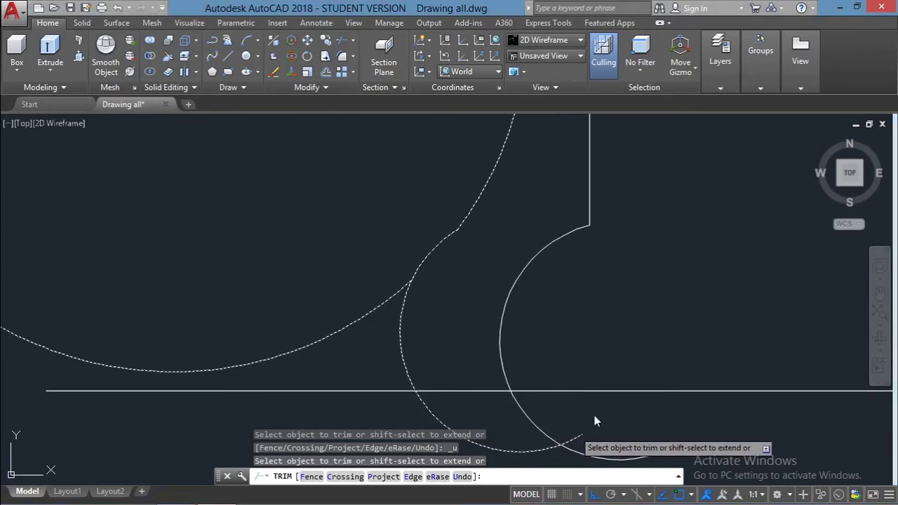
pyautogui.click(655, 400)
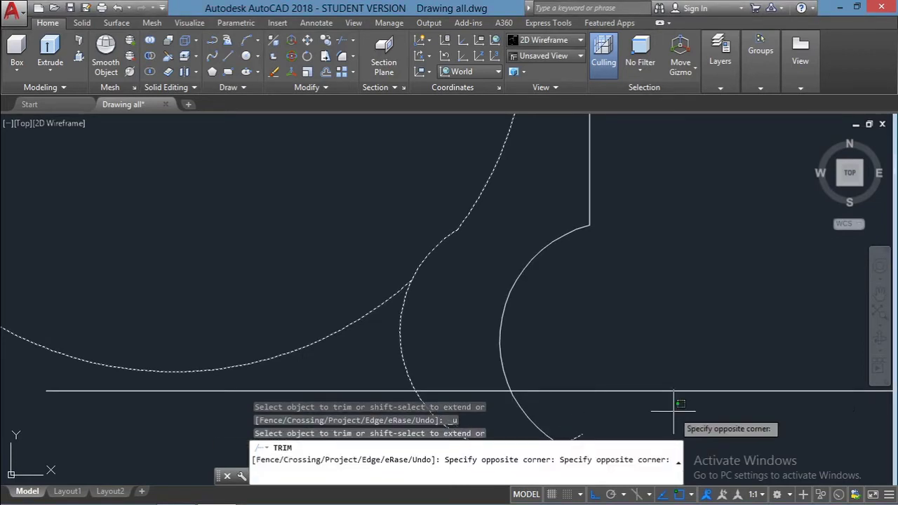
pyautogui.press('Escape')
# Trim both lower arcs of the profile where they cross below the centre line
pyautogui.scroll(-1, 661, 415)
pyautogui.scroll(3, 602, 460)
pyautogui.click(587, 421)
pyautogui.click(377, 279)
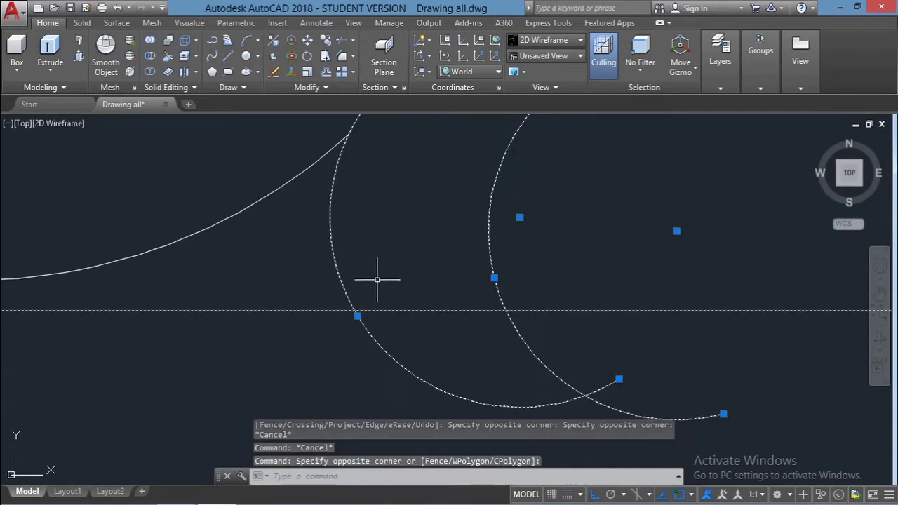
pyautogui.write('tr')
pyautogui.press('Return')
pyautogui.click(390, 353)
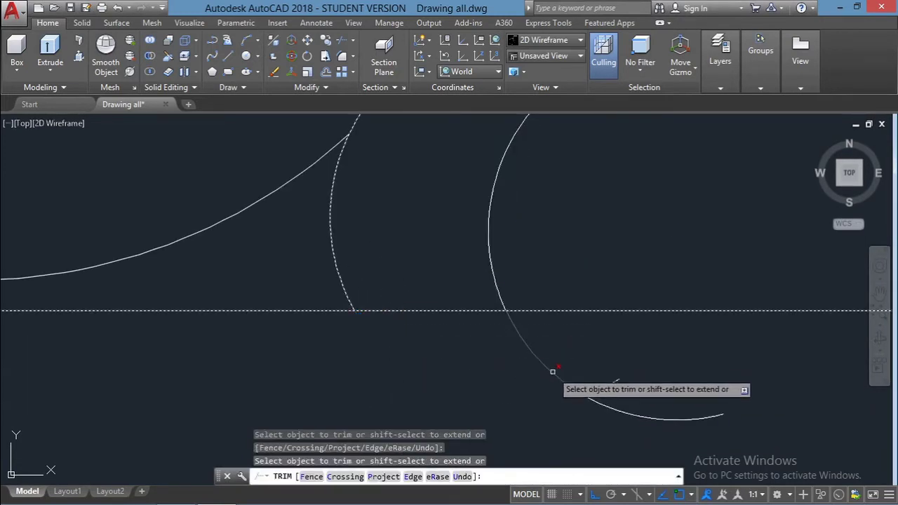
pyautogui.click(552, 371)
pyautogui.press('Escape')
# Erase the two leftover arc fragments below the centre line
pyautogui.scroll(-2, 475, 381)
pyautogui.click(554, 388)
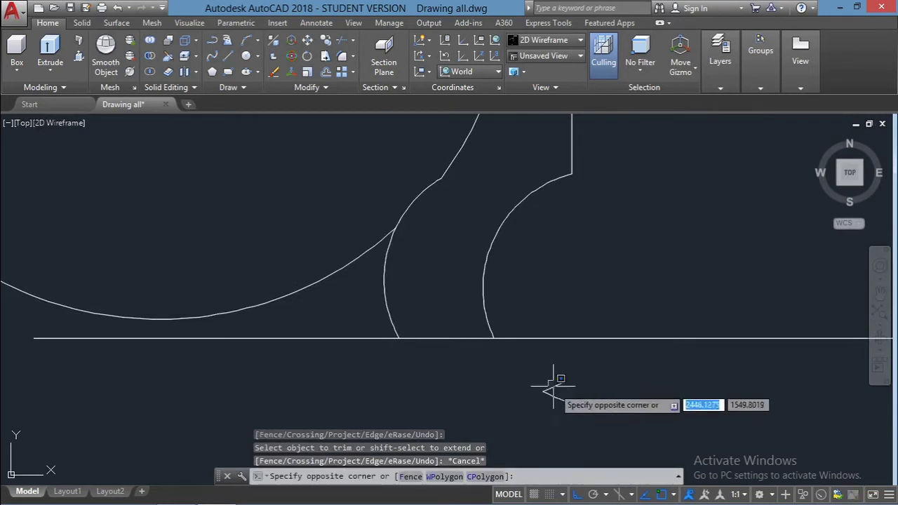
pyautogui.press('Escape')
pyautogui.click(604, 432)
pyautogui.click(542, 371)
pyautogui.press('Delete')
# Erase the remaining part of the large arc to the left of the inner lower arc
pyautogui.scroll(-2, 351, 294)
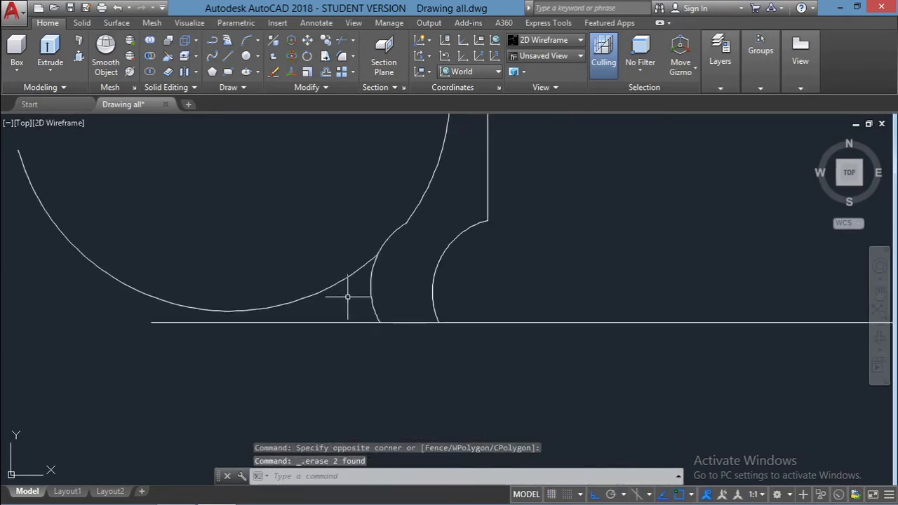
pyautogui.scroll(2, 345, 291)
pyautogui.click(335, 293)
pyautogui.click(321, 271)
pyautogui.press('Delete')
# Trim the second projected line between the inner and outer necks of the profile
pyautogui.scroll(-3, 355, 300)
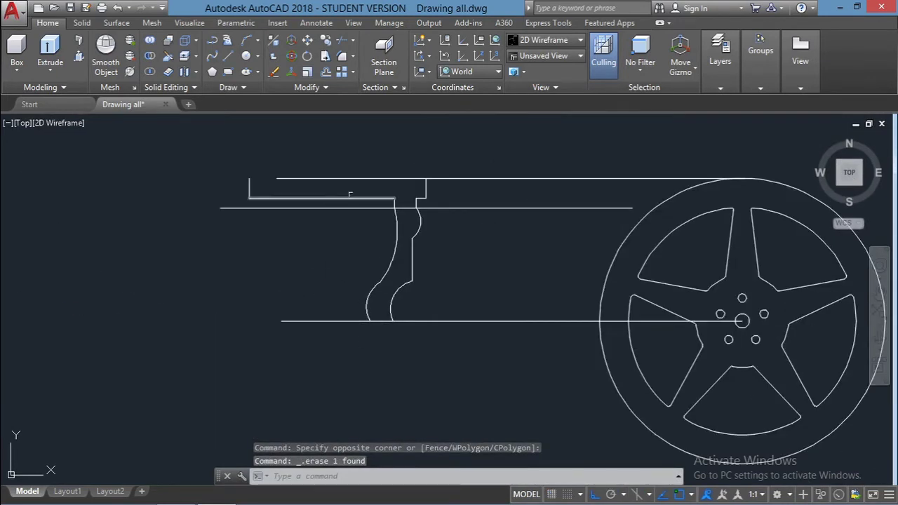
pyautogui.scroll(3, 388, 219)
pyautogui.click(500, 250)
pyautogui.click(446, 190)
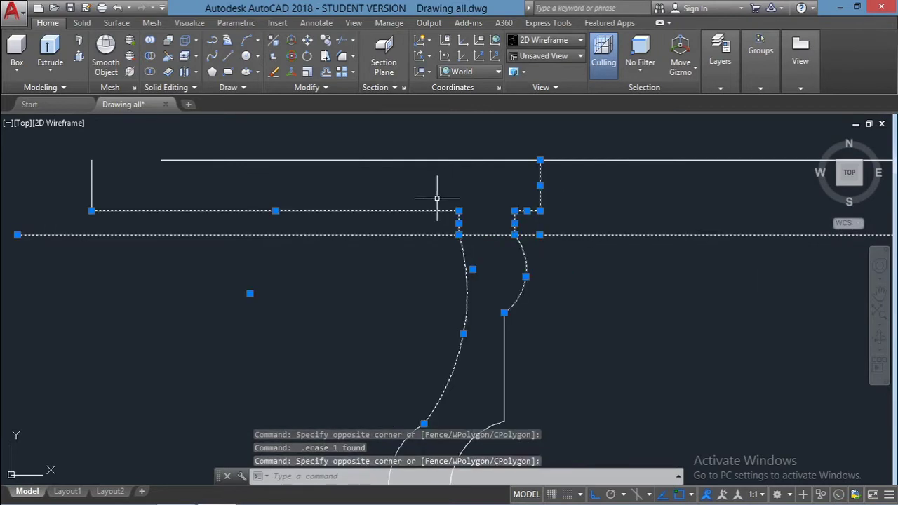
pyautogui.write('tr')
pyautogui.press('Return')
pyautogui.click(484, 234)
pyautogui.press('Escape')
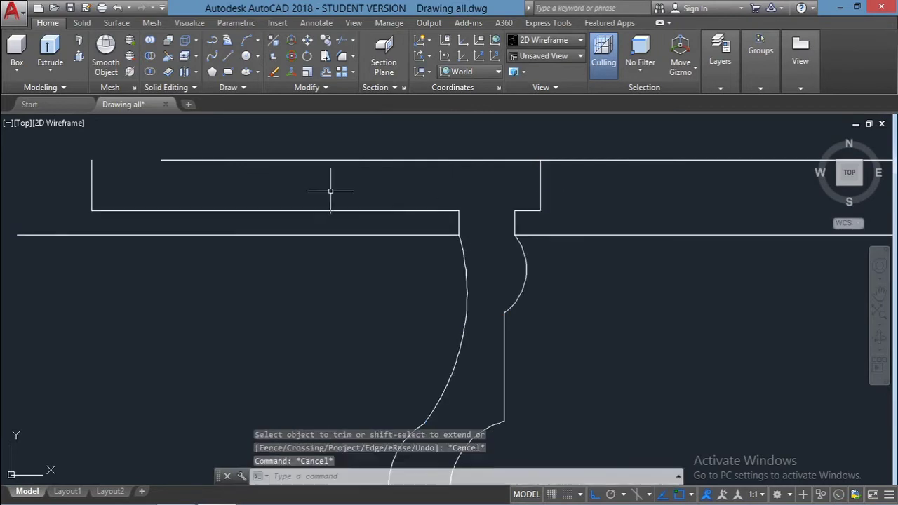
# Draw a line from the top projected line's left end to the upper end of the flange's left vertical edge
pyautogui.write('l')
pyautogui.press('Return')
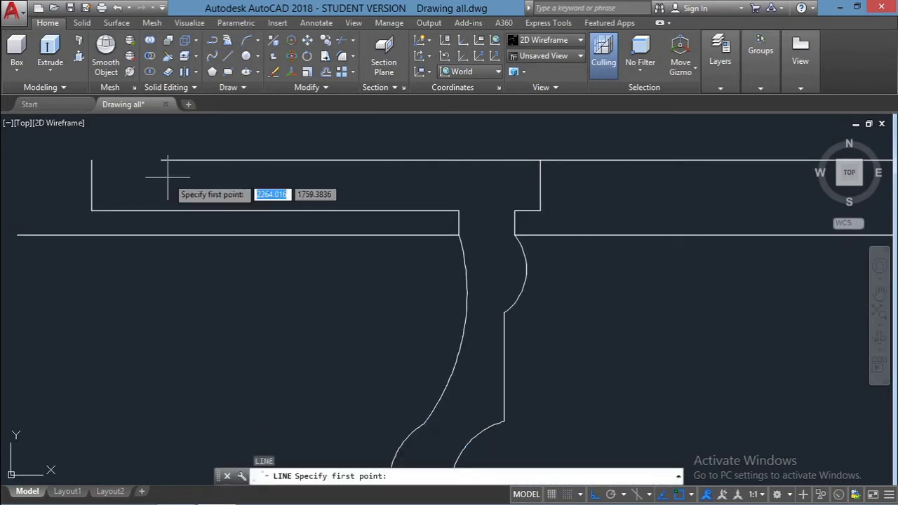
pyautogui.click(166, 161)
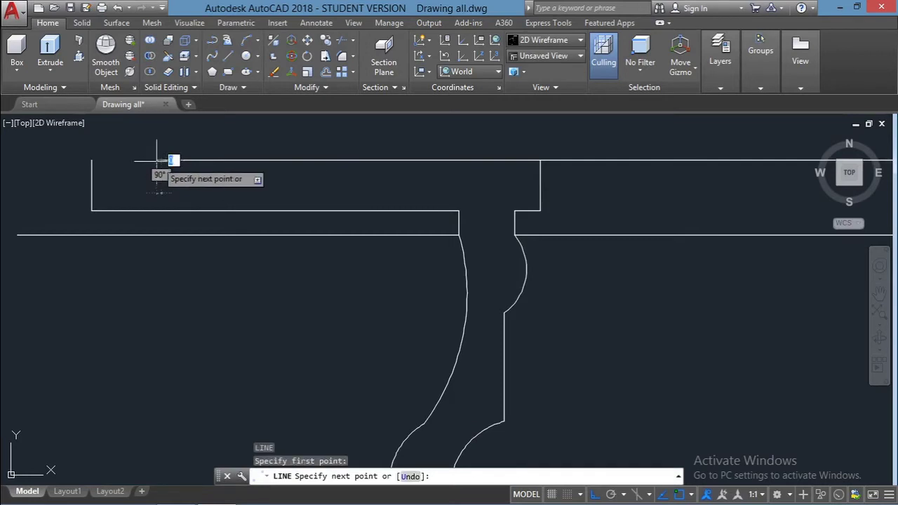
pyautogui.click(91, 160)
pyautogui.press('Escape')
# Erase the remaining pieces of the second projected line on either side of the profile
pyautogui.scroll(-2, 298, 271)
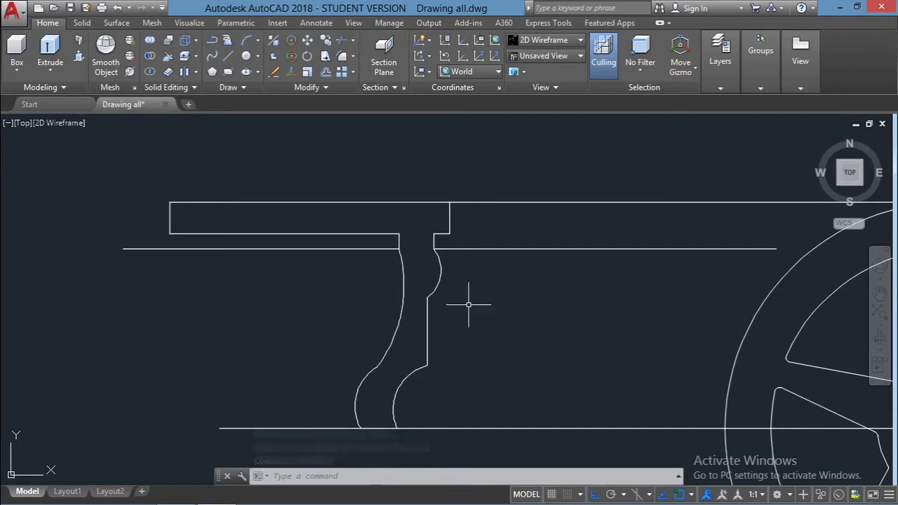
pyautogui.moveTo(509, 246)
pyautogui.mouseDown()
pyautogui.moveTo(517, 273)
pyautogui.moveTo(562, 287)
pyautogui.moveTo(517, 253)
pyautogui.mouseUp()
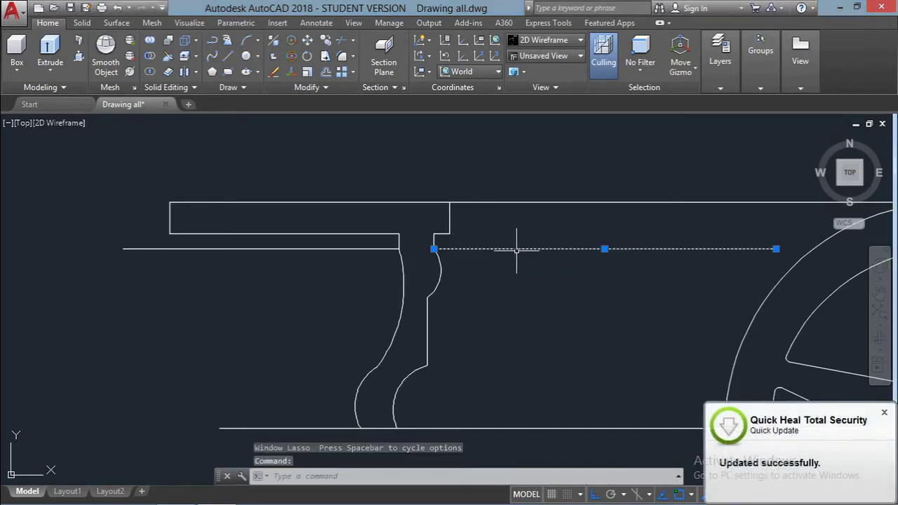
pyautogui.press('Delete')
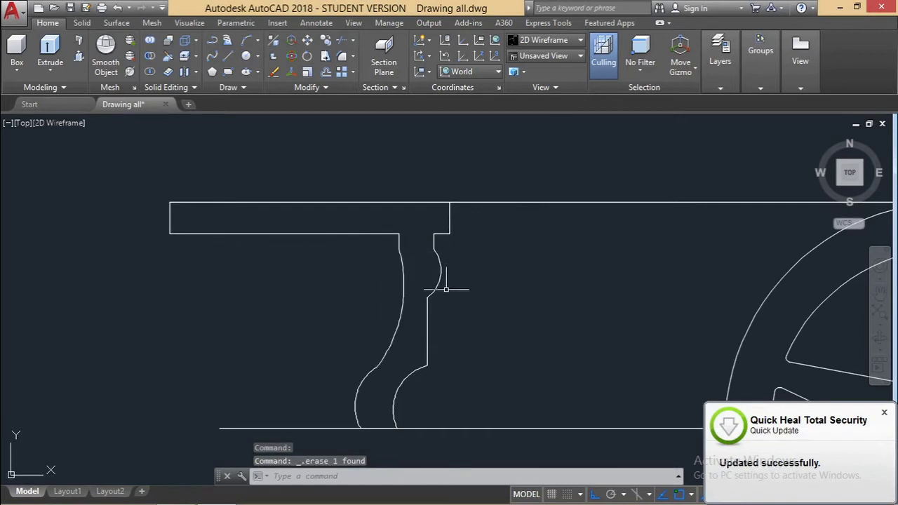
# Trim the centre line on both sides of the profile, keeping only the stretch between the two lower arcs
pyautogui.click(451, 428)
pyautogui.click(327, 401)
pyautogui.scroll(4, 358, 447)
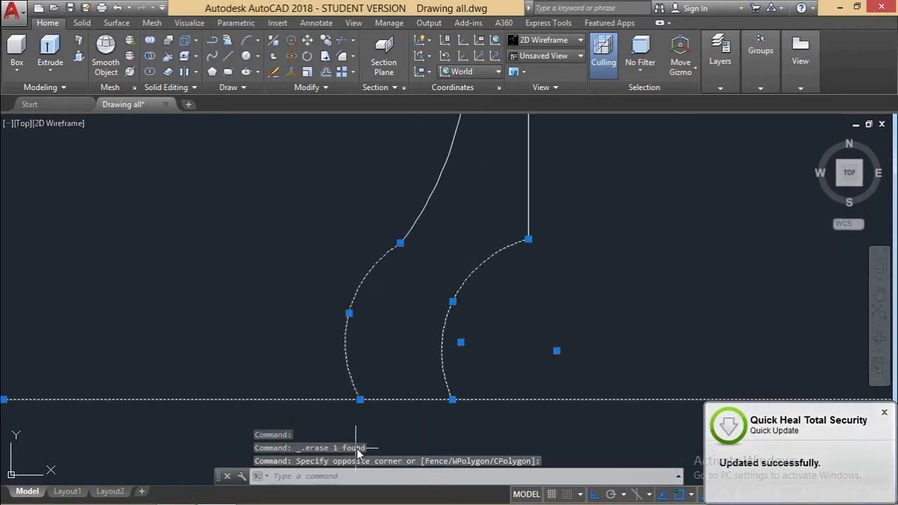
pyautogui.write('tr')
pyautogui.press('Return')
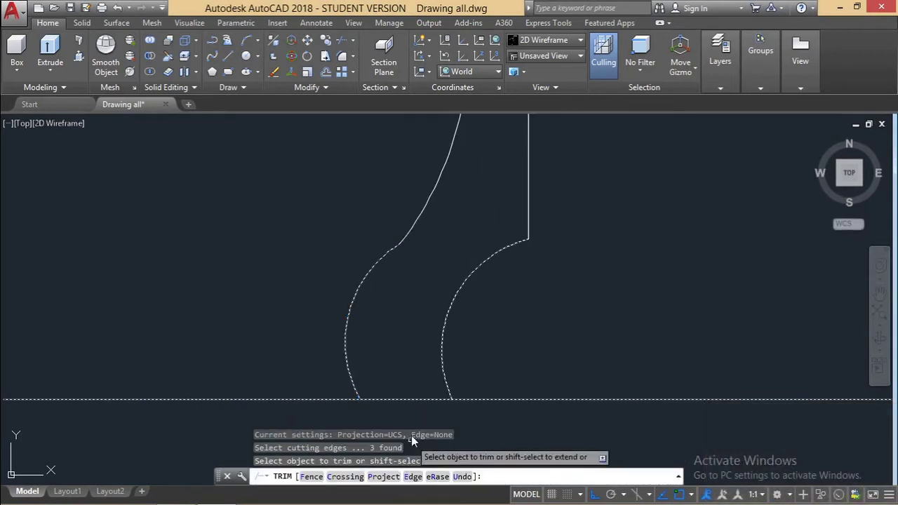
pyautogui.click(337, 399)
pyautogui.press('Escape')
# Trim the top projected line beyond the flange's right vertical edge, towards the wheel
pyautogui.scroll(-3, 492, 421)
pyautogui.scroll(2, 526, 331)
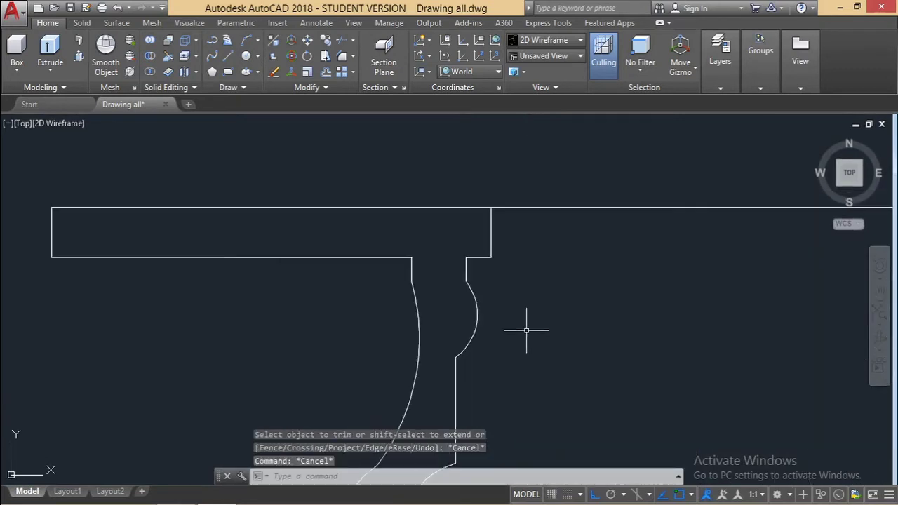
pyautogui.click(572, 249)
pyautogui.click(477, 256)
pyautogui.write('tr')
pyautogui.press('Return')
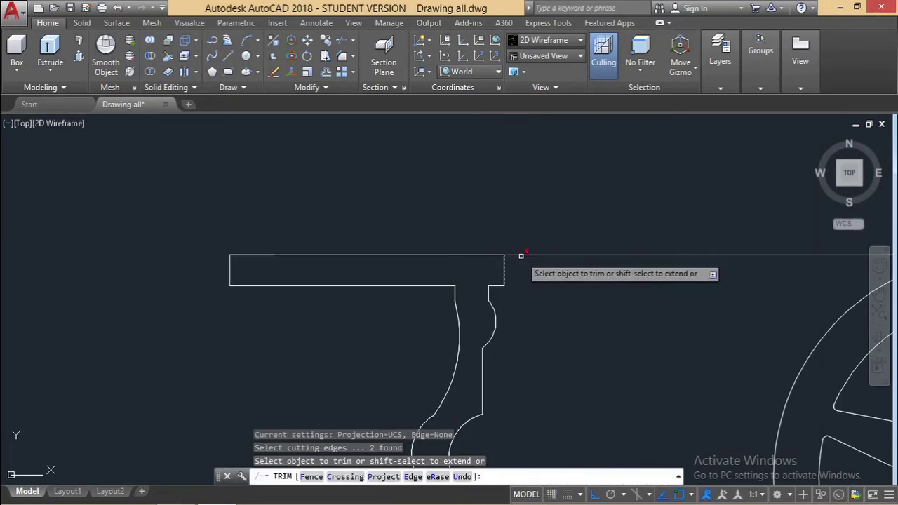
pyautogui.click(521, 256)
pyautogui.press('Escape')
pyautogui.press('Escape')
pyautogui.scroll(4, 511, 281)
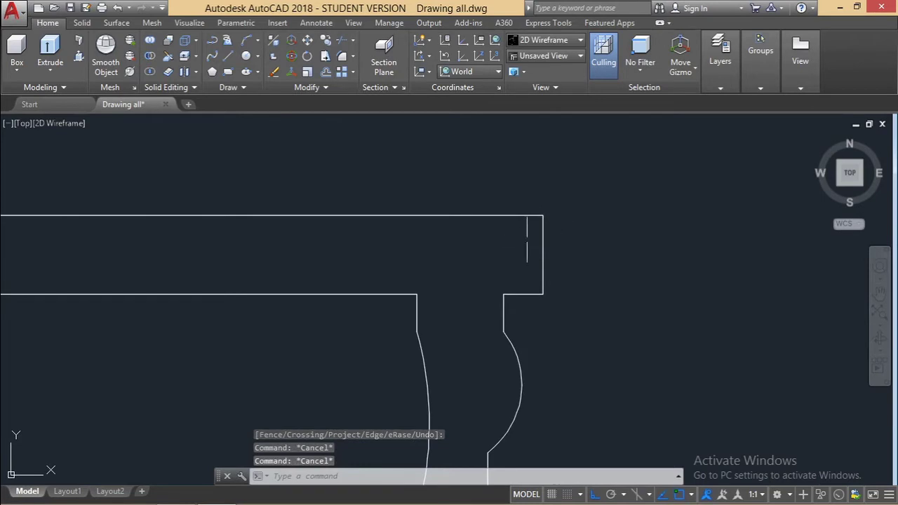
pyautogui.write('FI')
pyautogui.press('Return')
pyautogui.click(602, 142)
# Fillet the flange's lower right corner with a radius of 6
pyautogui.write('fil')
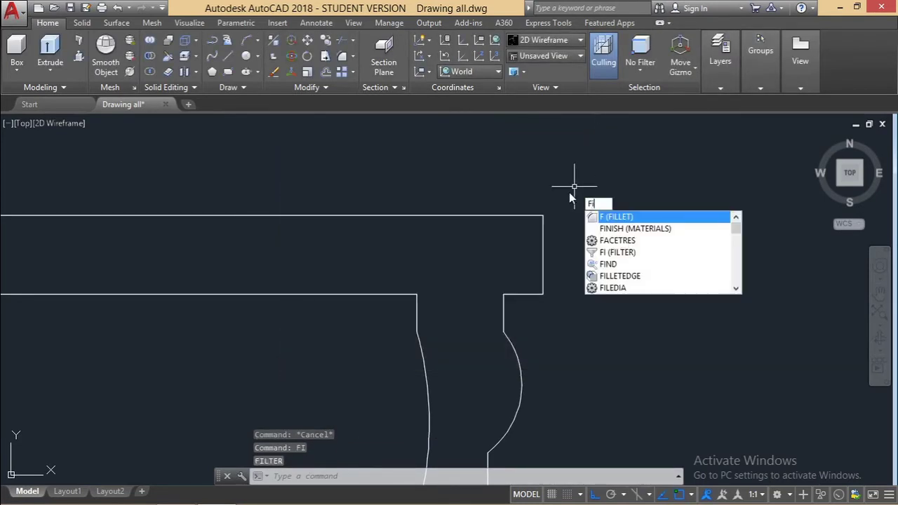
pyautogui.press('Return')
pyautogui.click(541, 225)
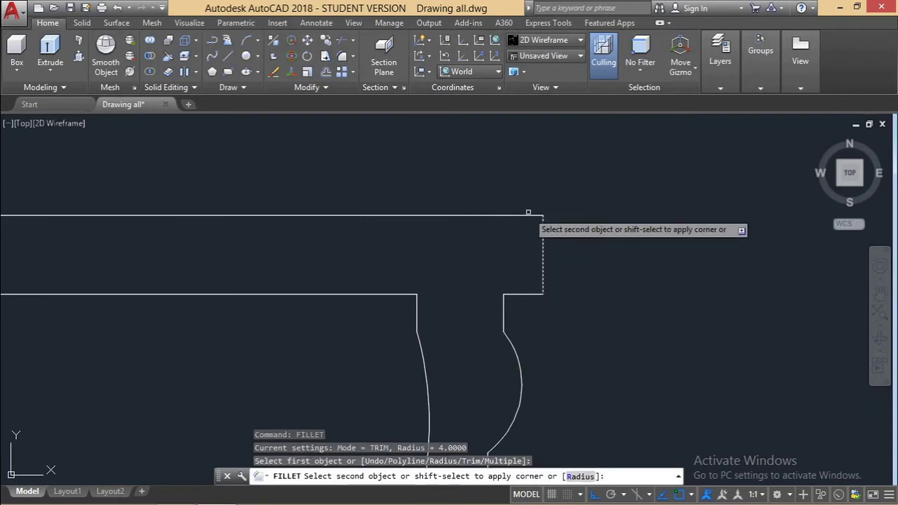
pyautogui.click(579, 477)
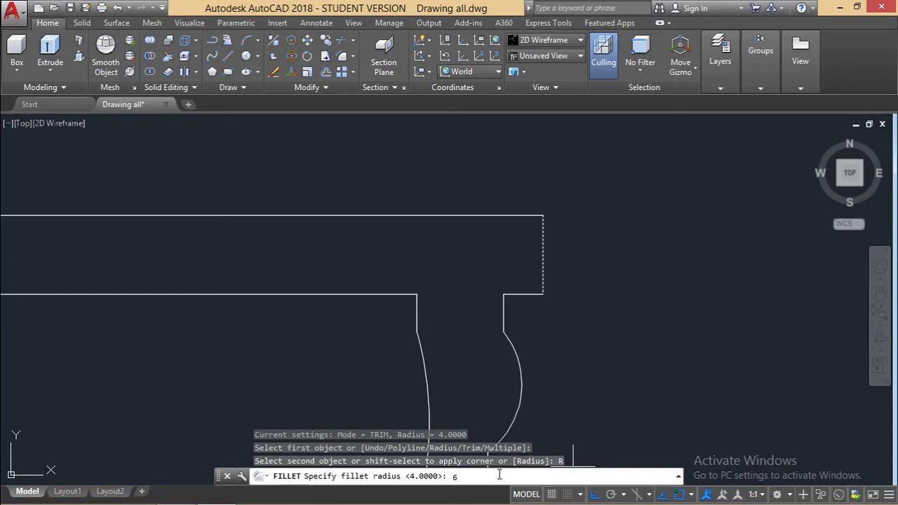
pyautogui.press('Return')
pyautogui.click(540, 300)
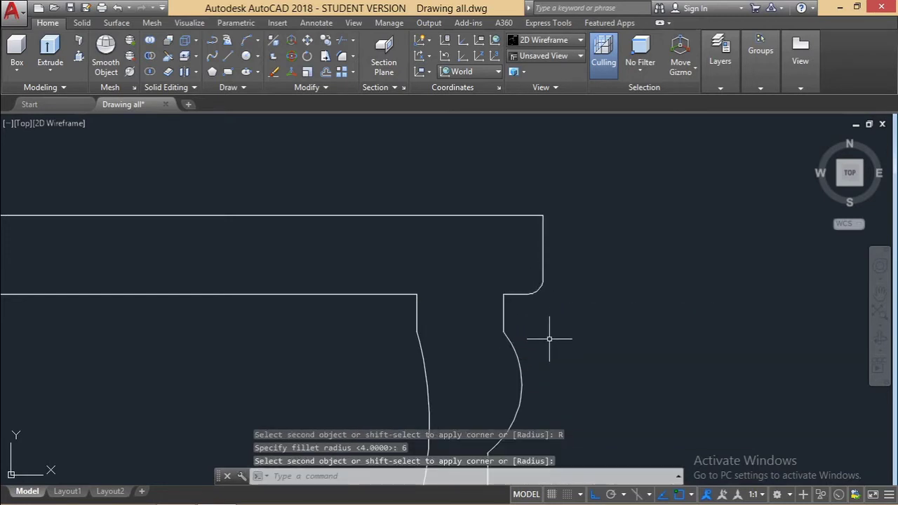
# Fillet both ends of the outer neck line, at the flange's underside and at the small arc, with radius 6
pyautogui.press('Return')
pyautogui.click(503, 307)
pyautogui.click(518, 347)
pyautogui.press('Return')
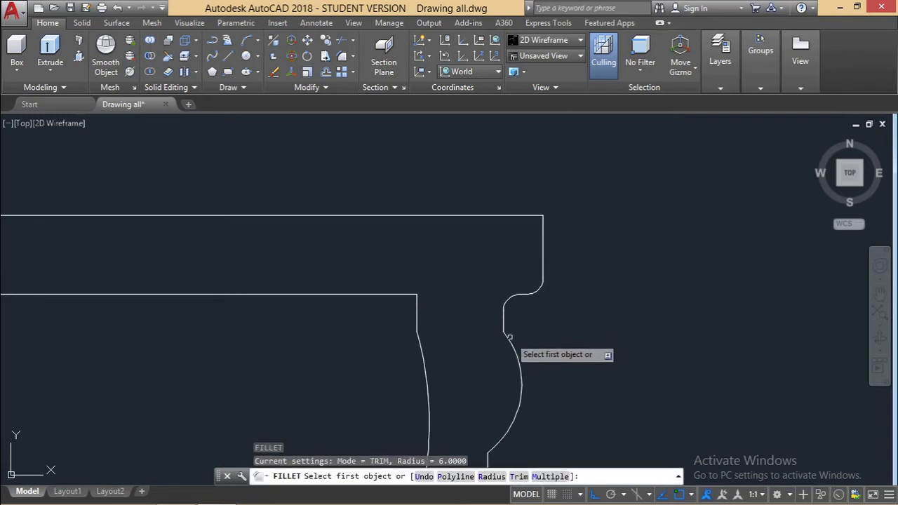
pyautogui.click(509, 337)
pyautogui.click(504, 322)
# Fillet both ends of the inner neck line, at the long inner arc and at the flange's underside, with radius 6
pyautogui.press('Return')
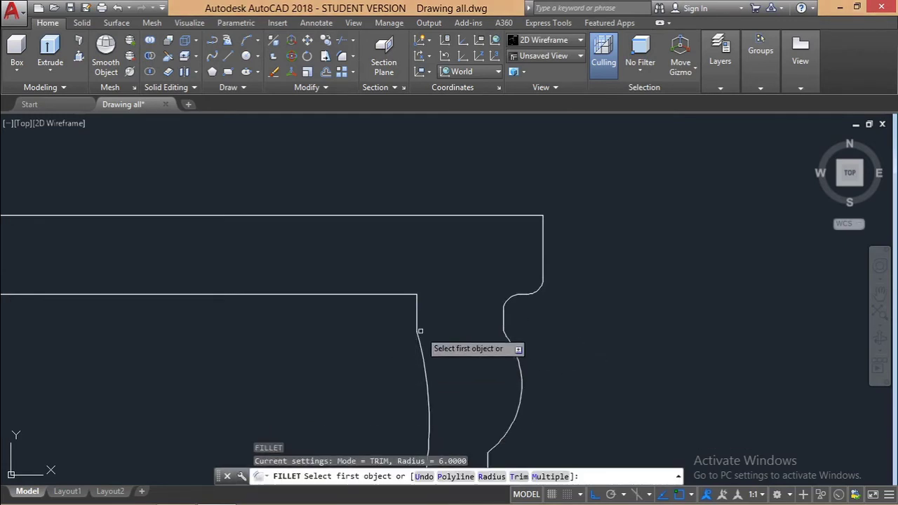
pyautogui.click(419, 342)
pyautogui.click(417, 318)
pyautogui.press('Return')
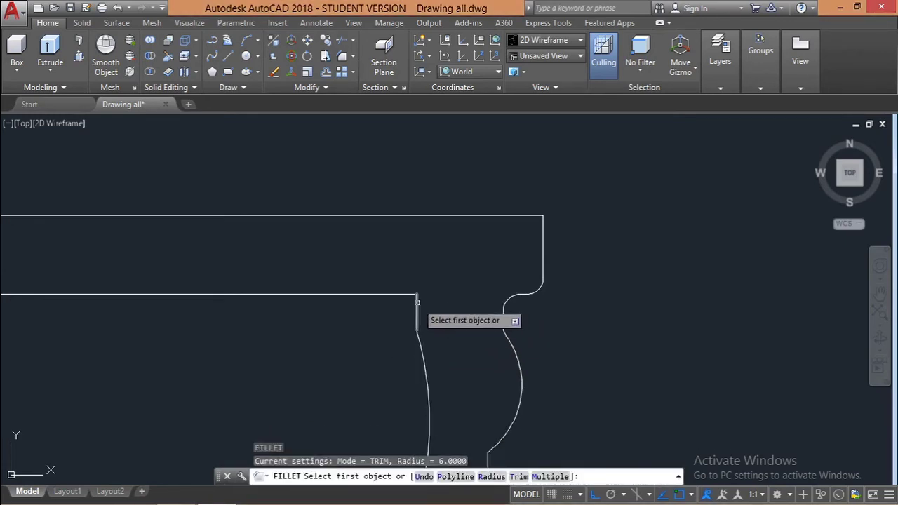
pyautogui.click(417, 302)
pyautogui.click(399, 294)
# Fillet the lower and upper corners at the flange's left end with radius 6
pyautogui.scroll(-4, 463, 358)
pyautogui.scroll(6, 209, 356)
pyautogui.press('Return')
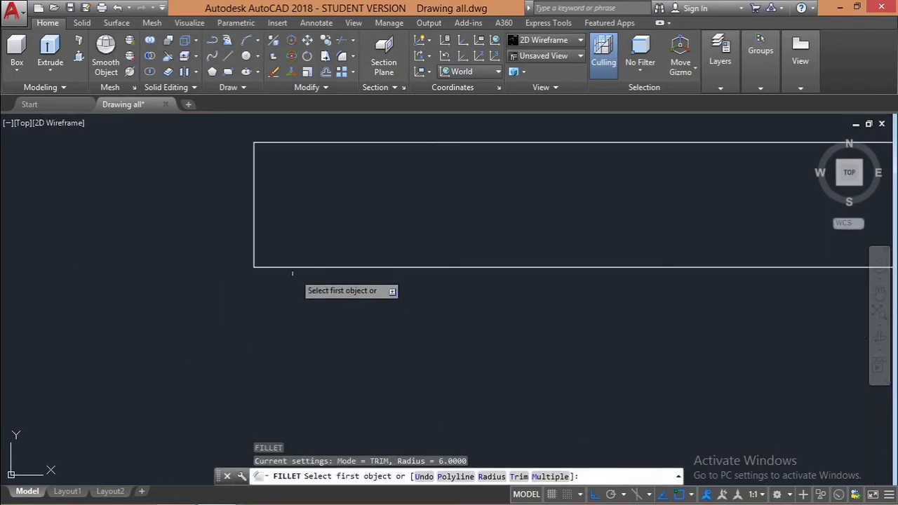
pyautogui.click(293, 268)
pyautogui.click(255, 244)
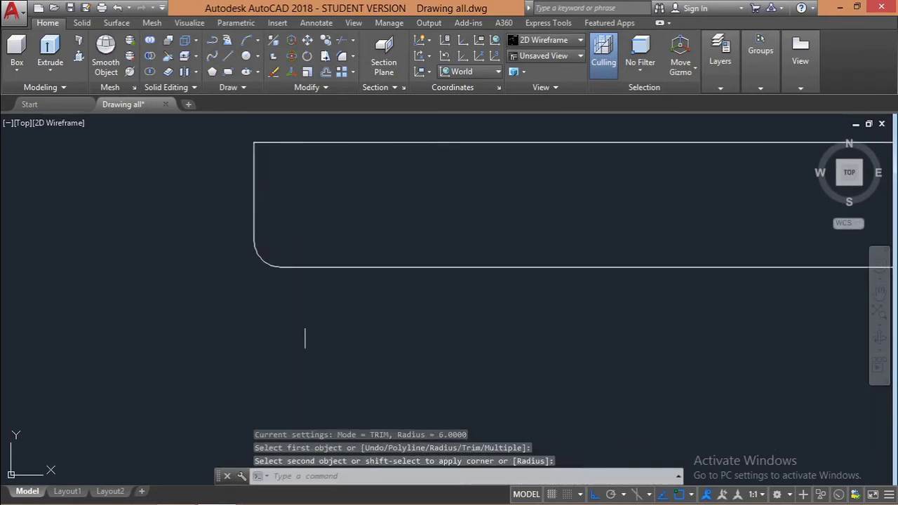
pyautogui.scroll(-4, 305, 338)
pyautogui.scroll(2, 272, 250)
pyautogui.press('Return')
pyautogui.click(320, 263)
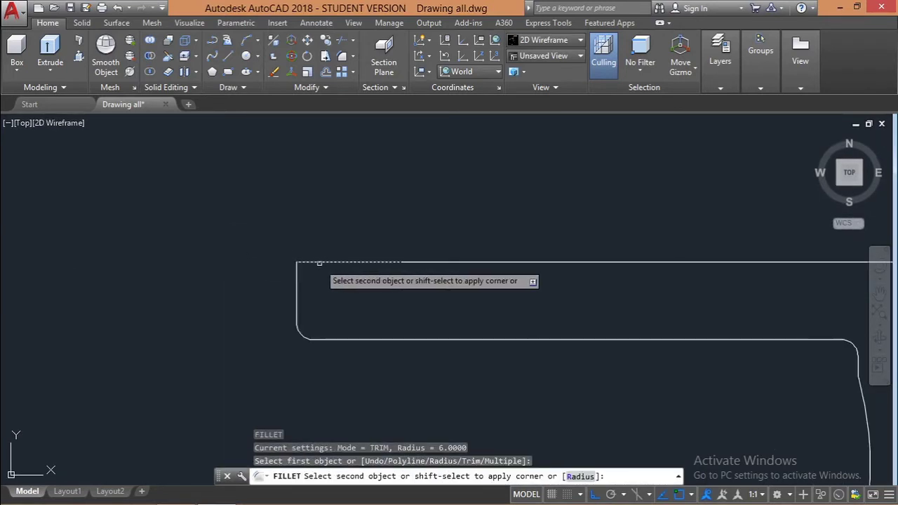
pyautogui.click(298, 295)
# Fillet the corner between the lower outer arc and the vertical web line with radius 6
pyautogui.scroll(-5, 386, 323)
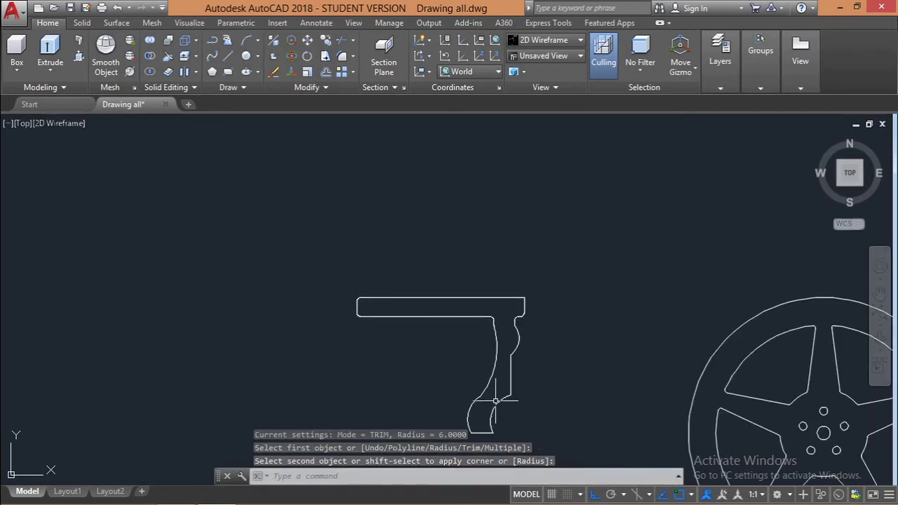
pyautogui.scroll(7, 496, 401)
pyautogui.press('Return')
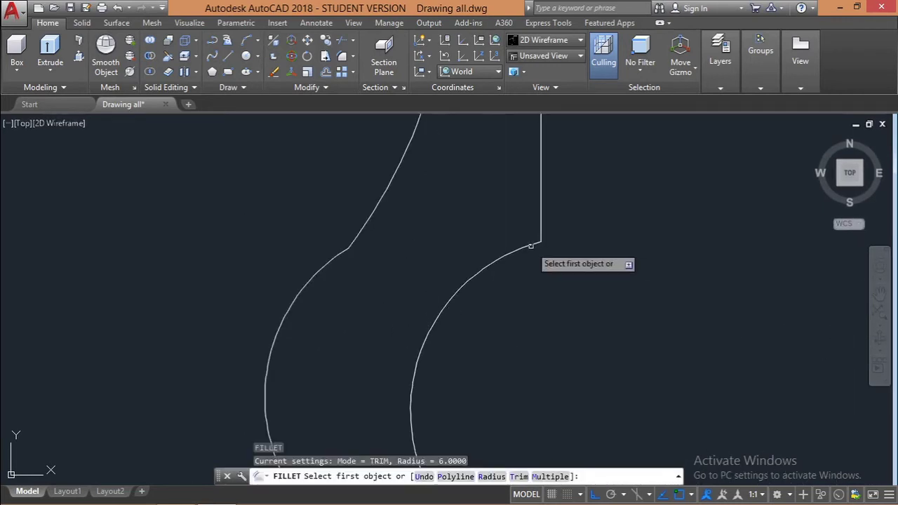
pyautogui.click(531, 246)
pyautogui.click(540, 223)
# Fillet both corners of the profile's bottom edge, at the outer arc and at the inner arc, with radius 6
pyautogui.scroll(-4, 555, 324)
pyautogui.scroll(4, 481, 412)
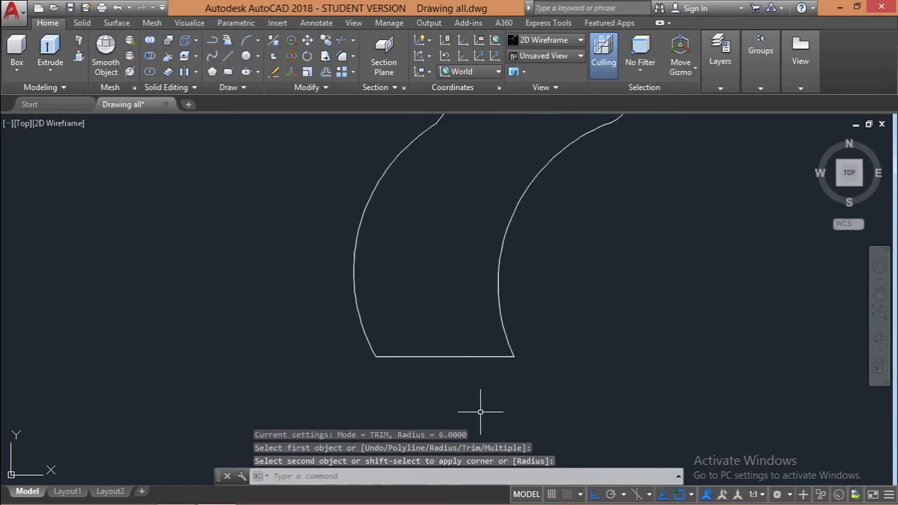
pyautogui.press('Return')
pyautogui.click(500, 356)
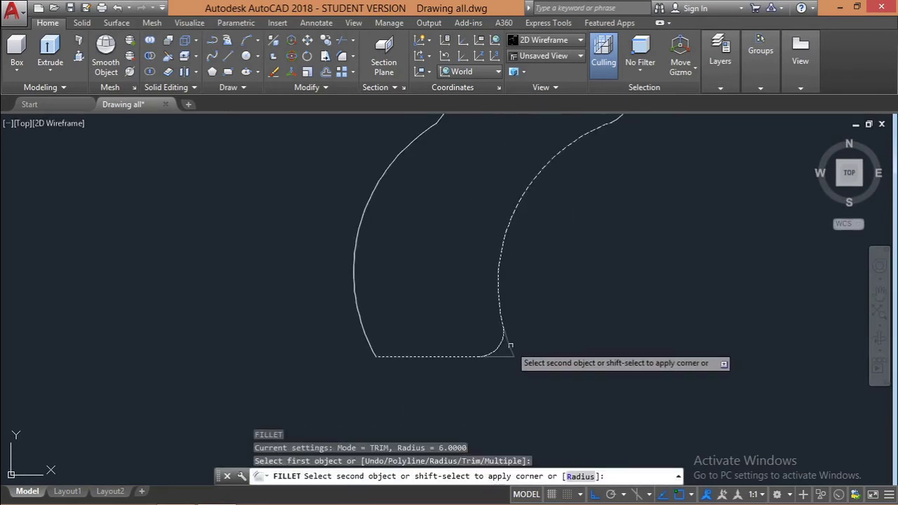
pyautogui.click(505, 346)
pyautogui.scroll(-4, 546, 397)
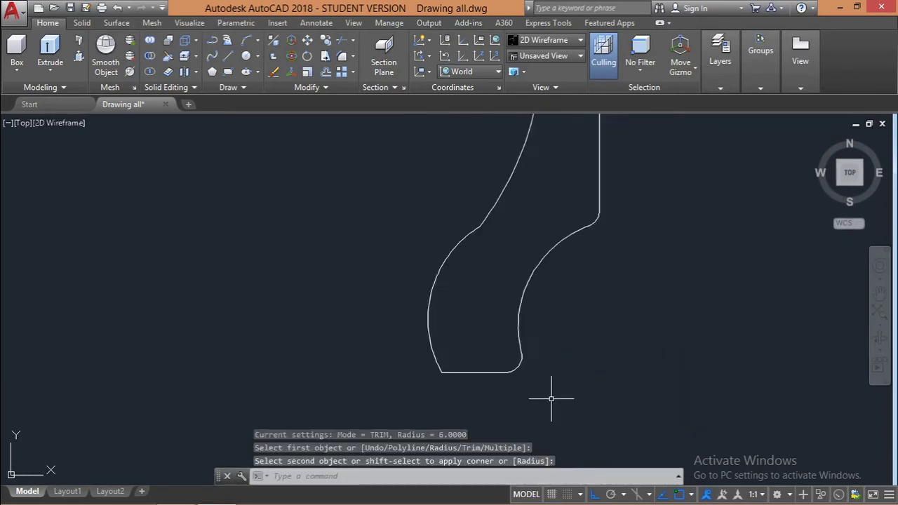
pyautogui.scroll(3, 475, 385)
pyautogui.press('Return')
pyautogui.click(493, 376)
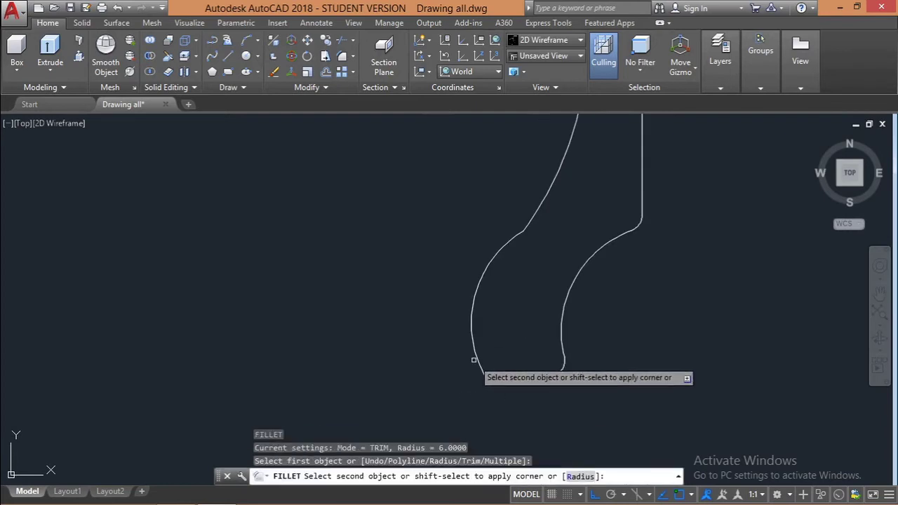
pyautogui.click(473, 357)
# Fillet the junction between the lower inner arc and the long inner arc with radius 6
pyautogui.scroll(2, 515, 414)
pyautogui.scroll(-1, 522, 341)
pyautogui.press('Return')
pyautogui.scroll(3, 521, 295)
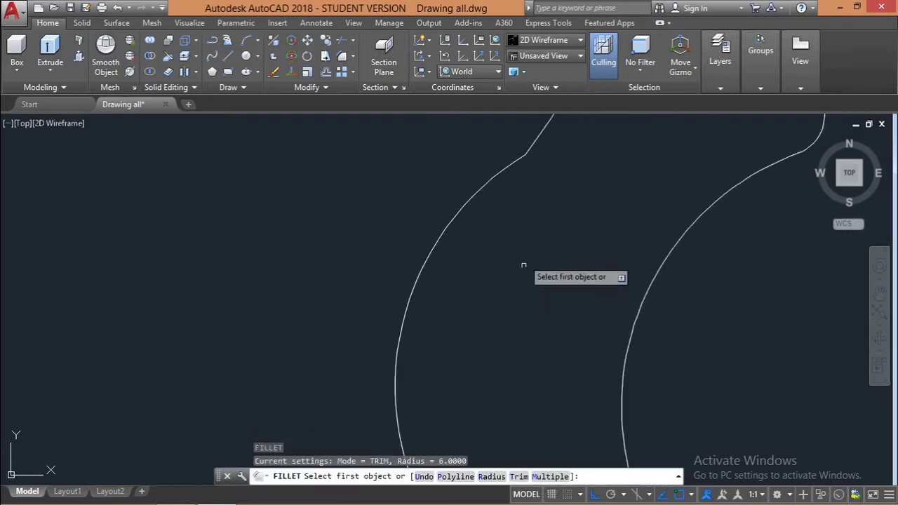
pyautogui.click(507, 167)
pyautogui.click(535, 144)
pyautogui.scroll(-4, 534, 210)
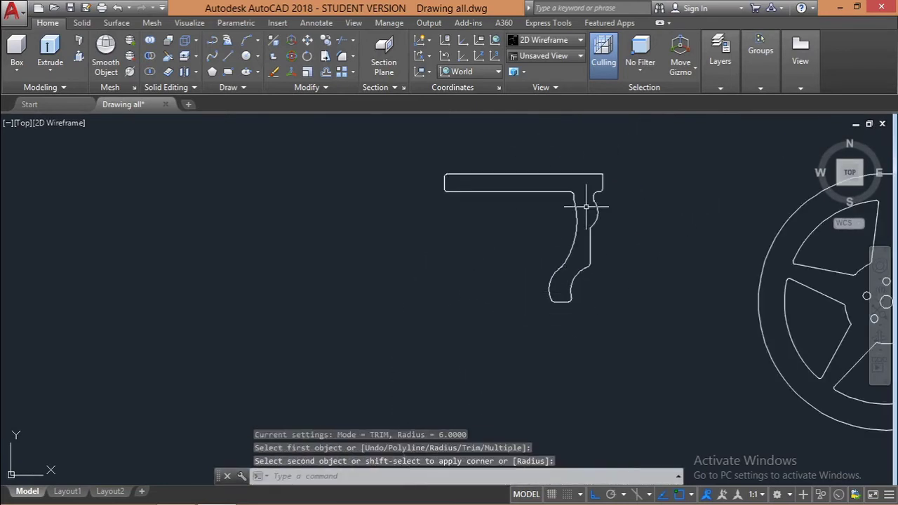
# Examine the filleted neck up close and the complete side profile beside the wheel rim
pyautogui.scroll(2, 580, 188)
pyautogui.scroll(6, 593, 194)
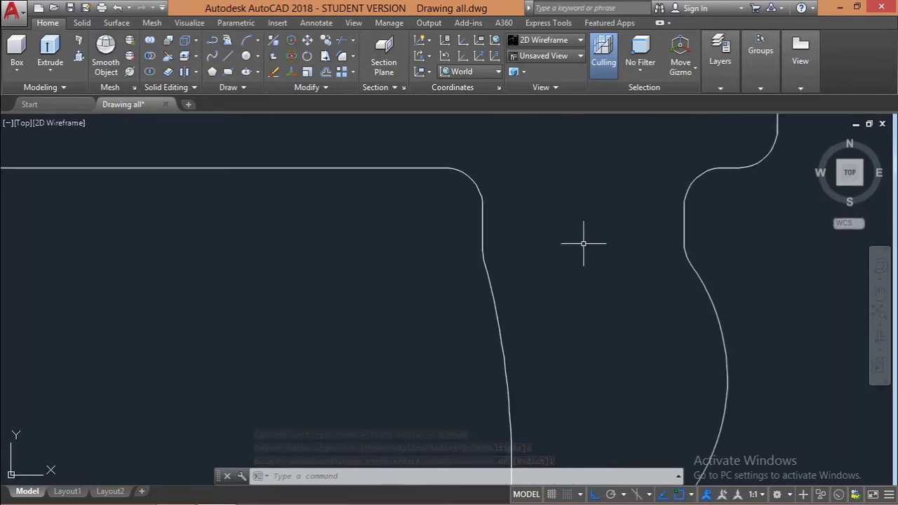
pyautogui.scroll(-6, 583, 242)
pyautogui.scroll(-2, 672, 283)
pyautogui.scroll(2, 772, 287)
pyautogui.scroll(-5, 768, 281)
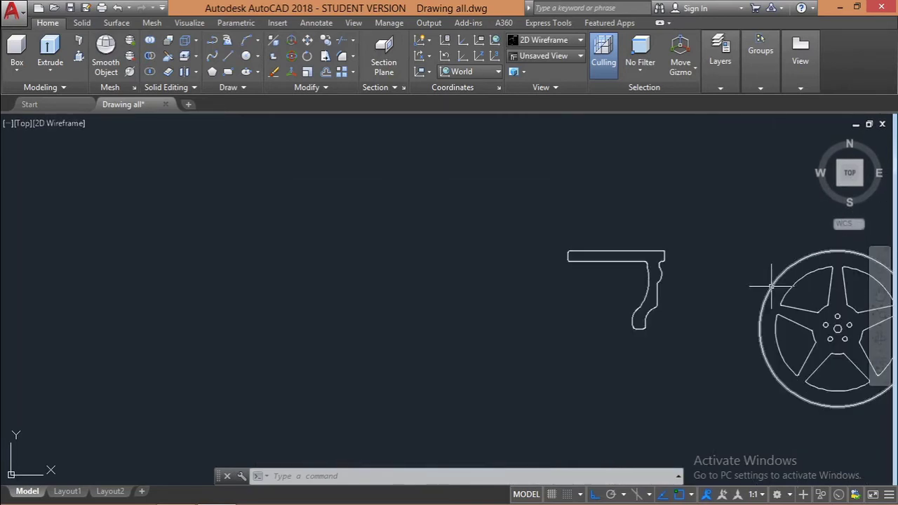
pyautogui.click(880, 292)
pyautogui.moveTo(835, 298); pyautogui.dragTo(635, 304)
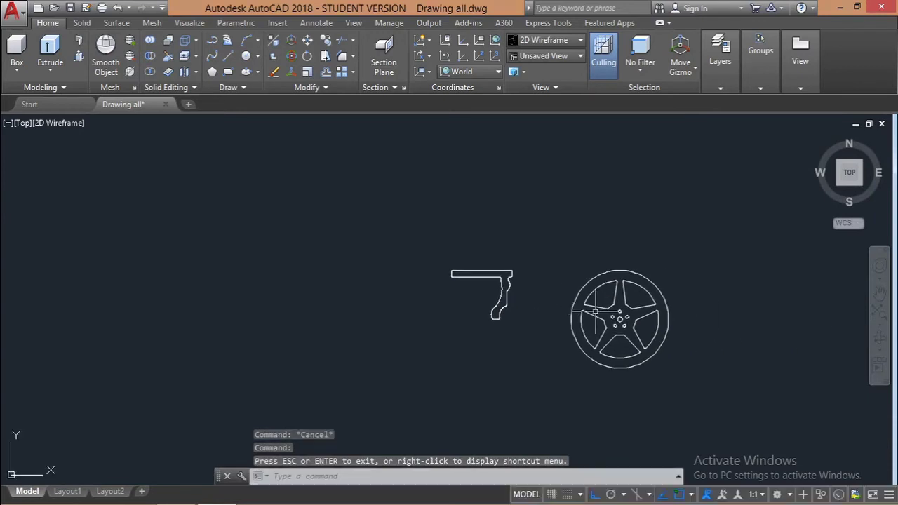
pyautogui.moveTo(753, 301); pyautogui.dragTo(700, 308)
pyautogui.scroll(2, 674, 309)
pyautogui.scroll(-2, 515, 323)
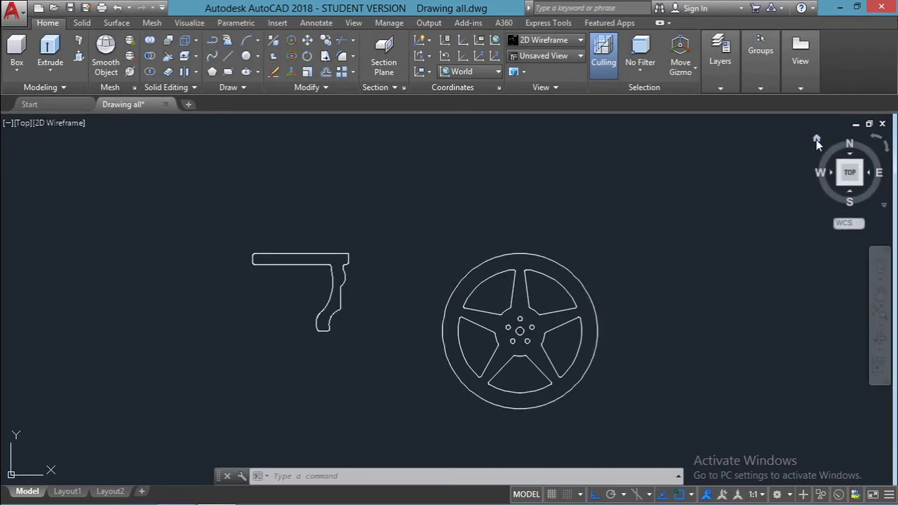
# Create a region from the closed side profile with the Boundary command, keeping island detection on
pyautogui.scroll(4, 309, 270)
pyautogui.write('BO')
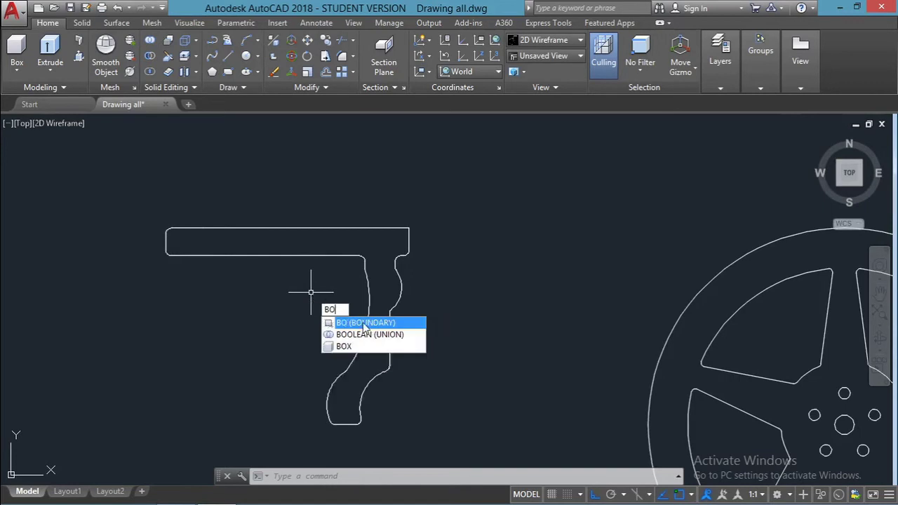
pyautogui.press('Return')
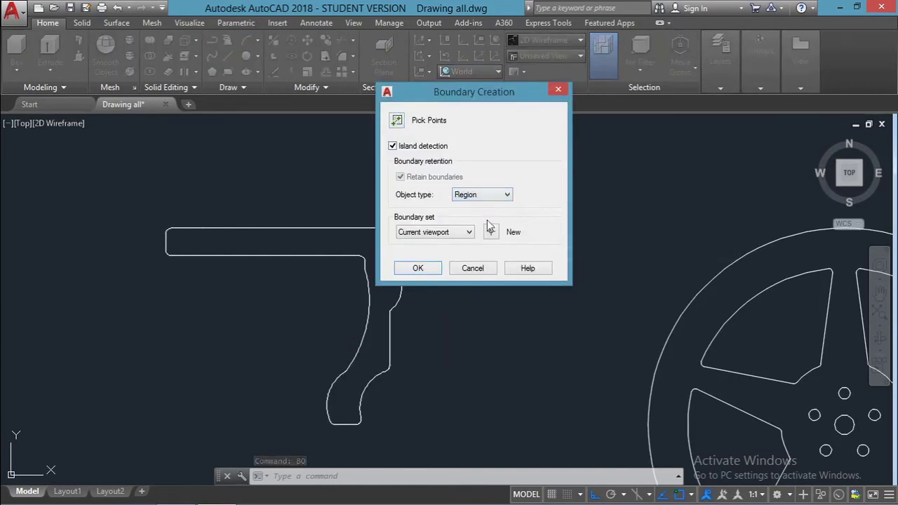
pyautogui.click(431, 271)
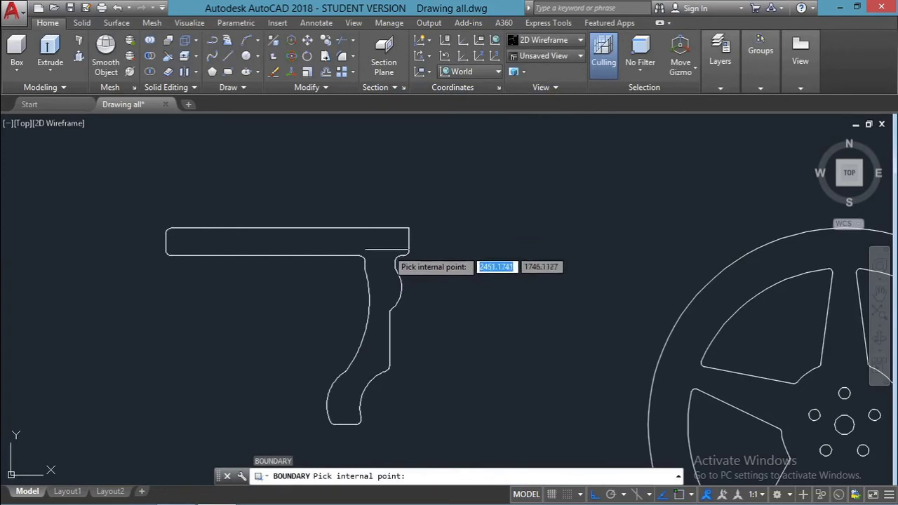
pyautogui.click(386, 260)
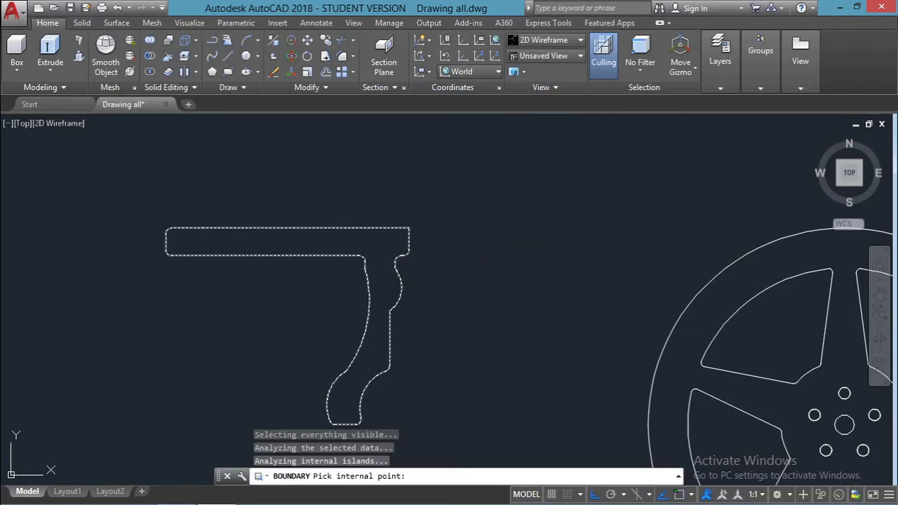
pyautogui.press('Return')
pyautogui.scroll(-5, 607, 281)
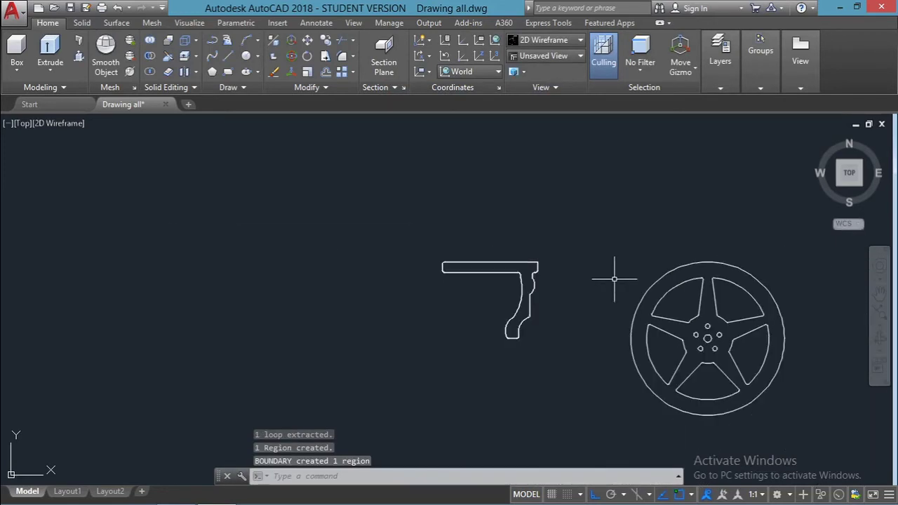
pyautogui.scroll(3, 780, 299)
pyautogui.scroll(2, 780, 298)
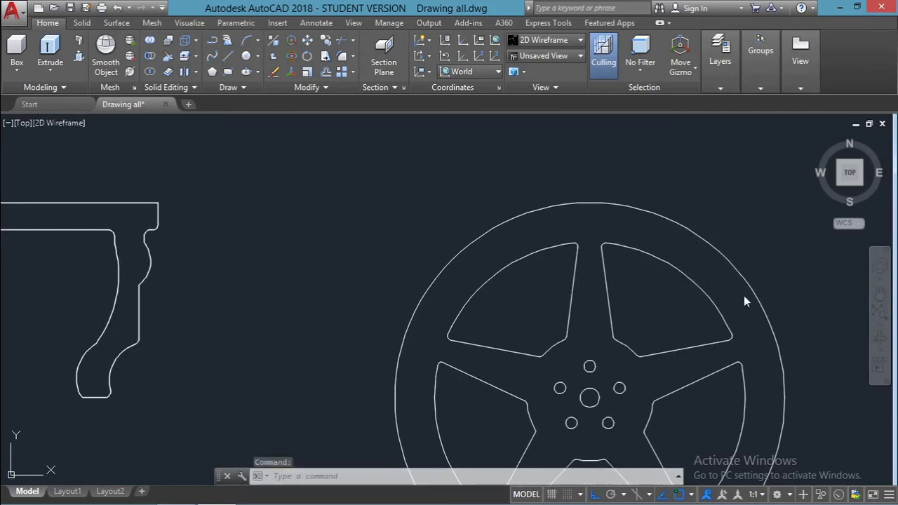
pyautogui.press('Return')
pyautogui.click(423, 268)
pyautogui.click(621, 308)
pyautogui.click(538, 300)
pyautogui.scroll(-2, 537, 299)
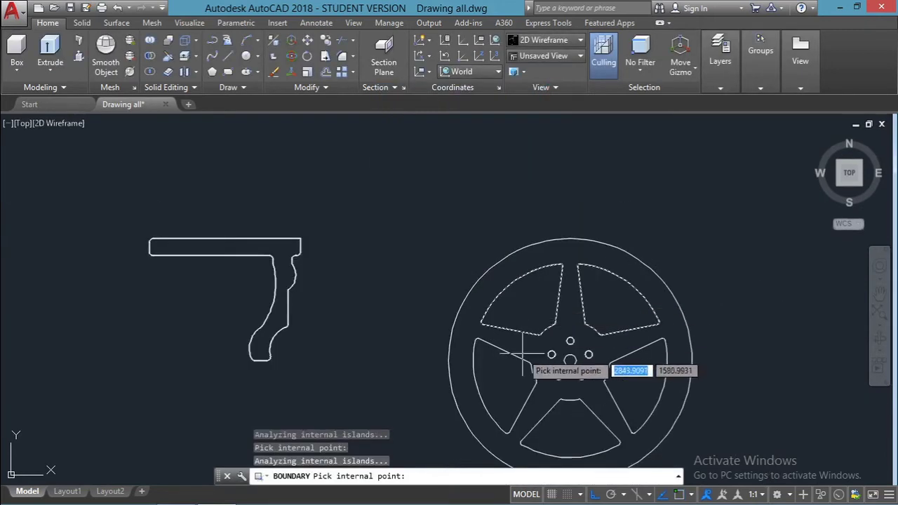
pyautogui.click(522, 355)
pyautogui.click(507, 389)
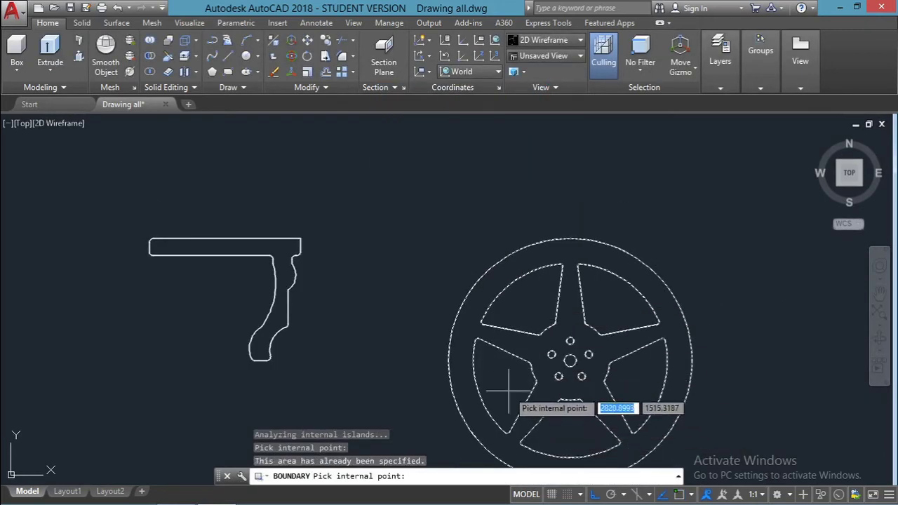
pyautogui.click(636, 397)
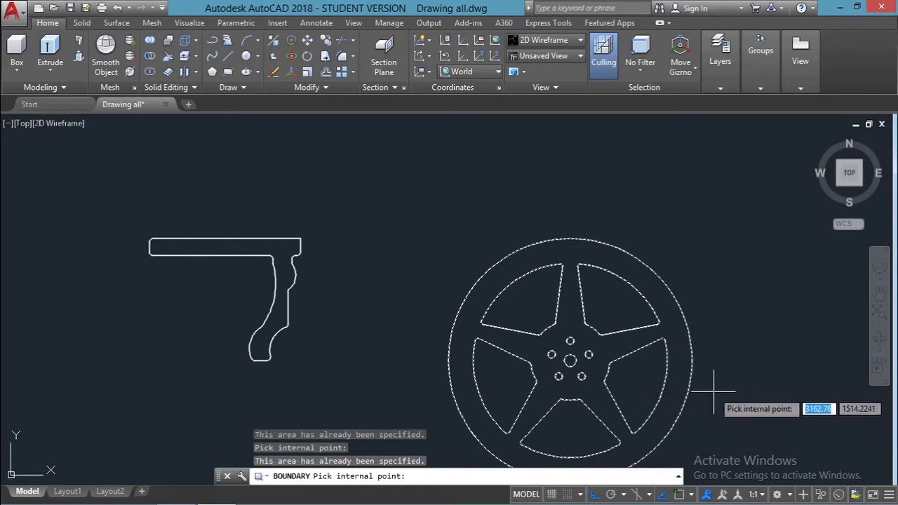
pyautogui.press('Escape')
pyautogui.press('Escape')
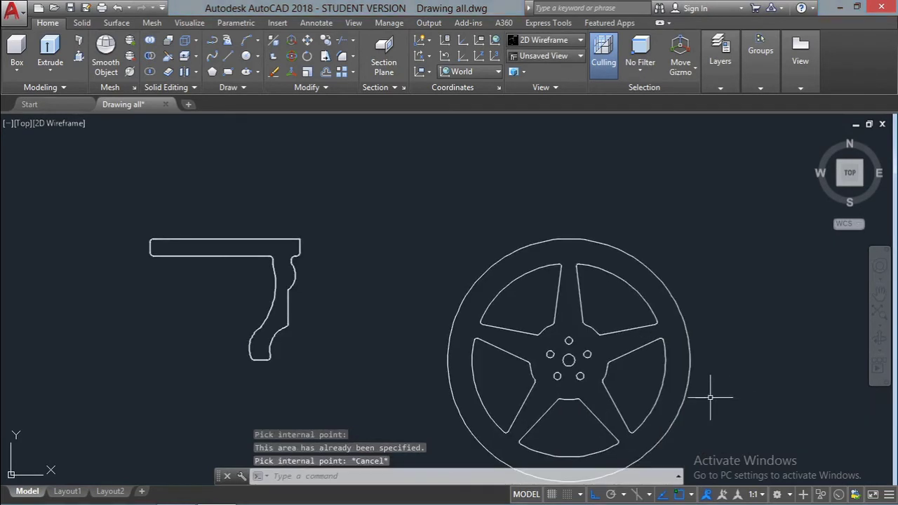
# Explode the polar array of five bolt holes around the wheel's hub
pyautogui.click(579, 376)
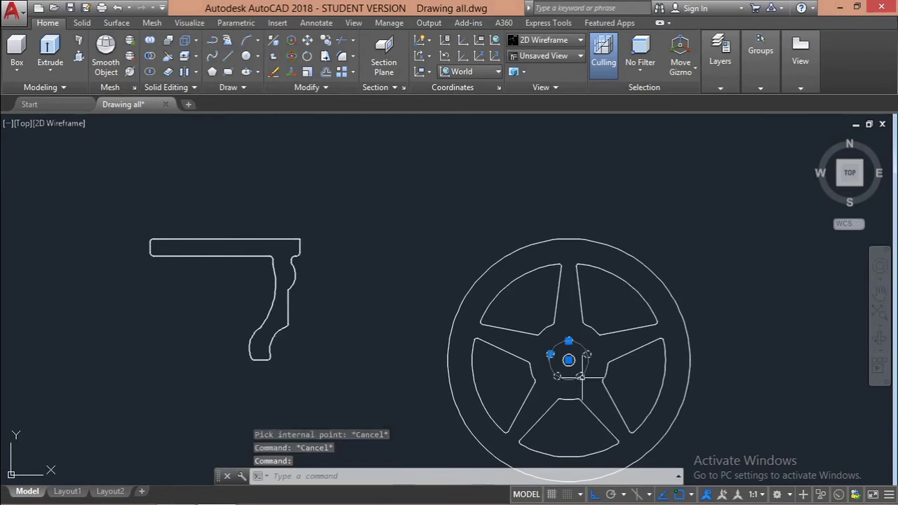
pyautogui.write('ex')
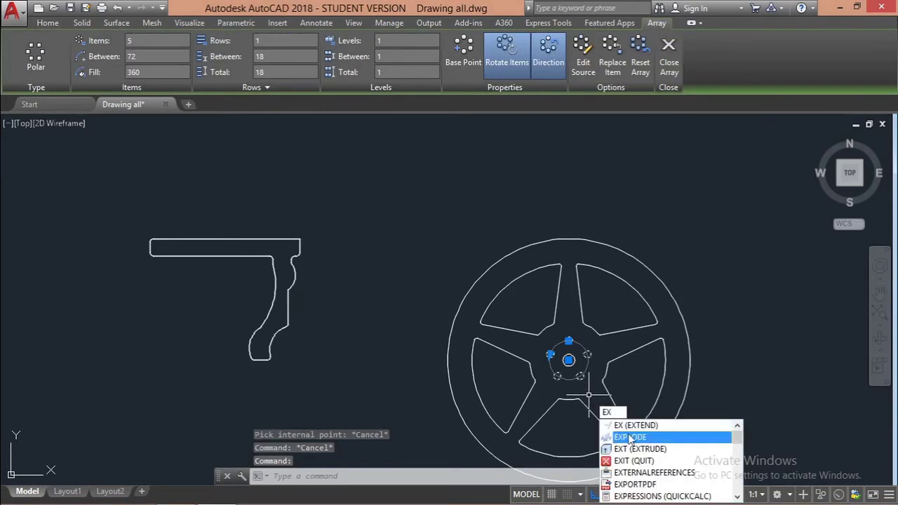
pyautogui.click(628, 431)
pyautogui.scroll(2, 608, 410)
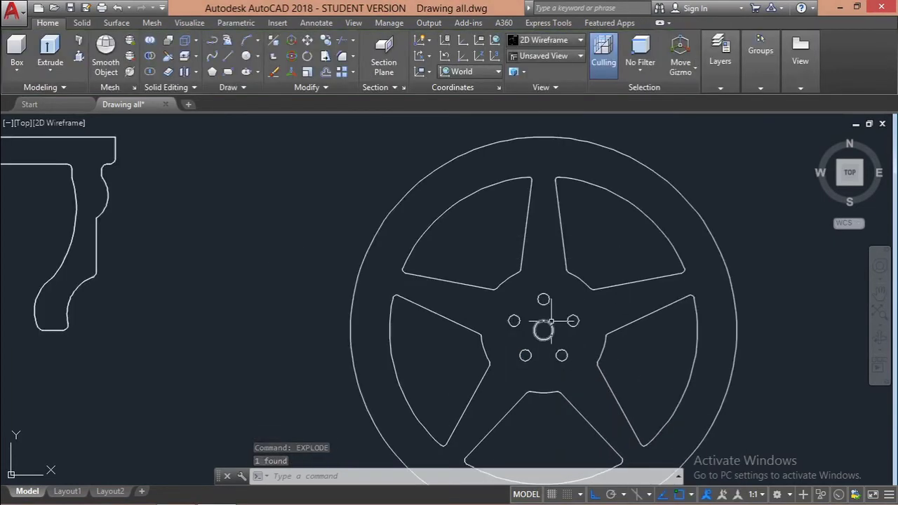
# Create boundary regions from the five spoke openings, the five bolt holes and the central hub hole
pyautogui.write('B')
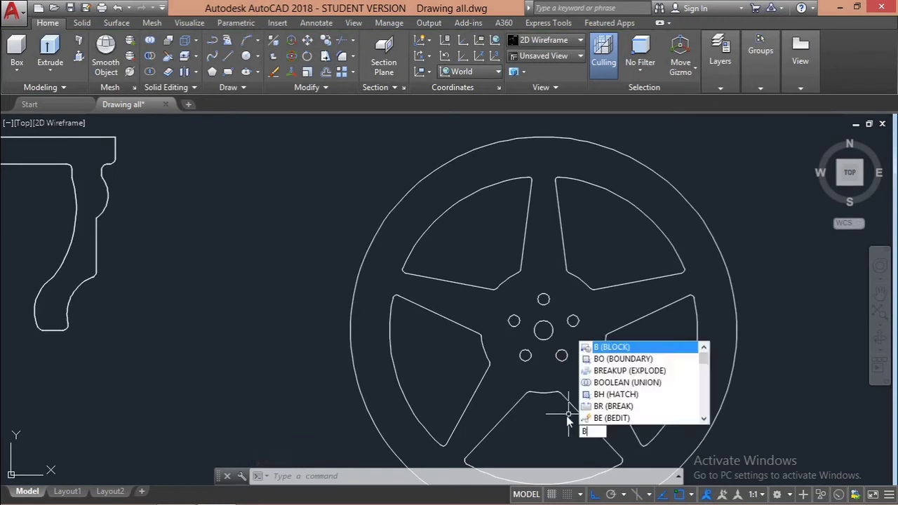
pyautogui.click(623, 359)
pyautogui.click(433, 268)
pyautogui.click(642, 330)
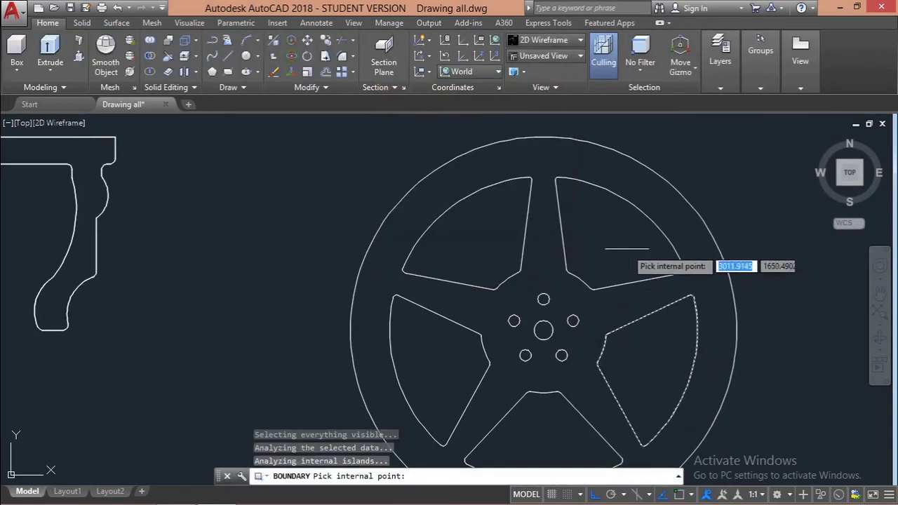
pyautogui.click(626, 248)
pyautogui.click(479, 228)
pyautogui.click(450, 341)
pyautogui.click(536, 417)
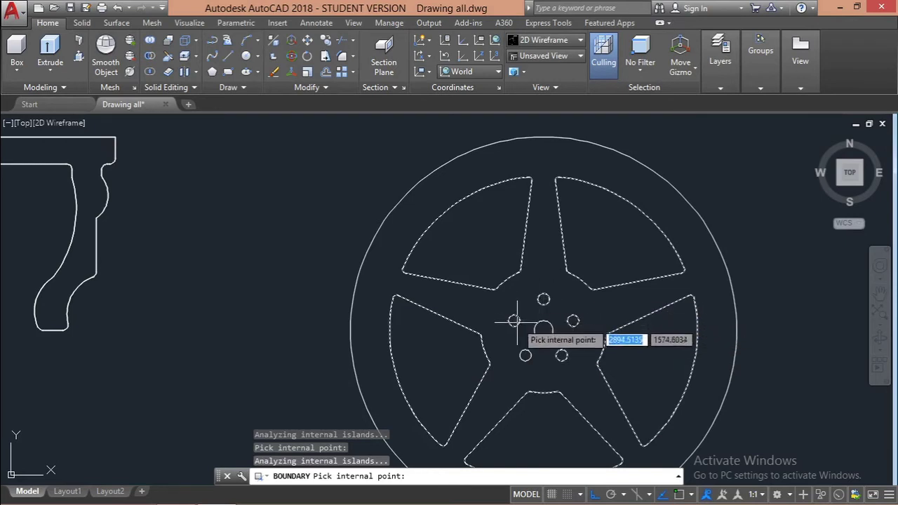
pyautogui.click(526, 355)
pyautogui.click(543, 331)
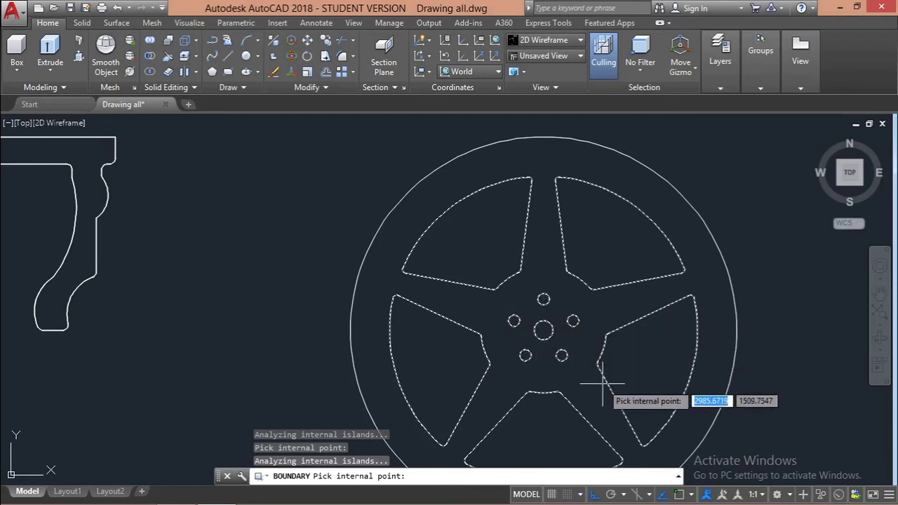
pyautogui.press('Return')
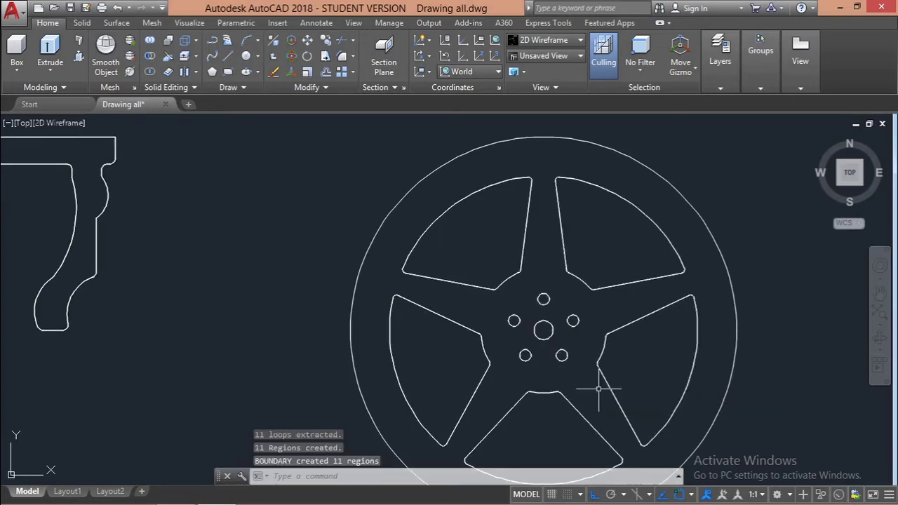
pyautogui.scroll(-5, 621, 327)
pyautogui.press('Escape')
pyautogui.press('Escape')
# Explode all the objects of the side profile, including its boundary region
pyautogui.scroll(7, 297, 247)
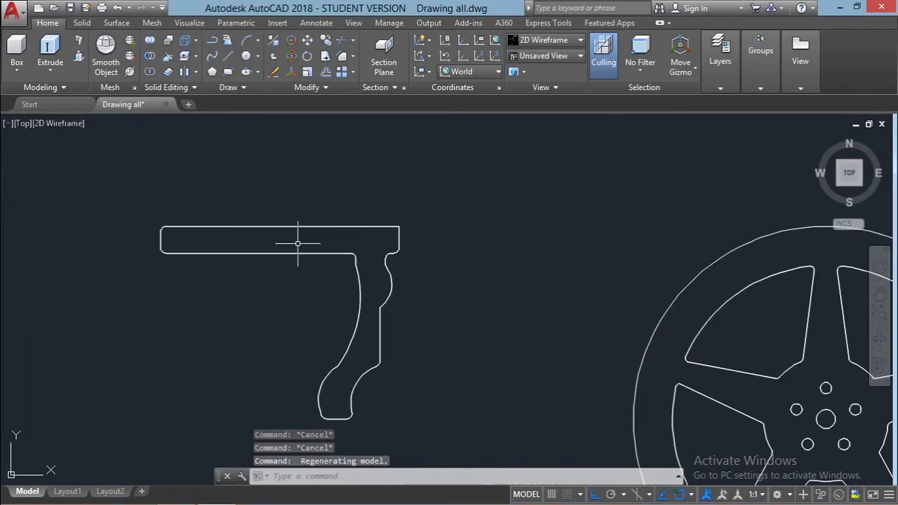
pyautogui.click(188, 214)
pyautogui.click(445, 337)
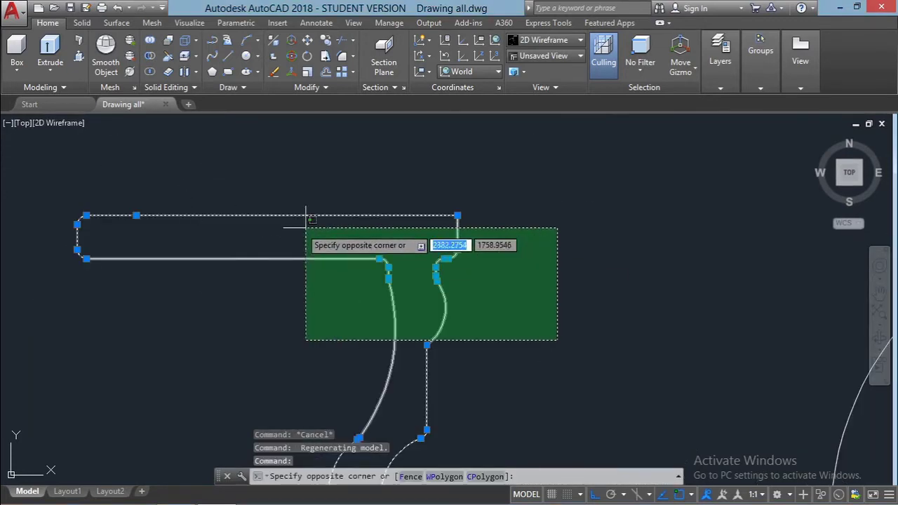
pyautogui.click(124, 200)
pyautogui.scroll(-4, 204, 265)
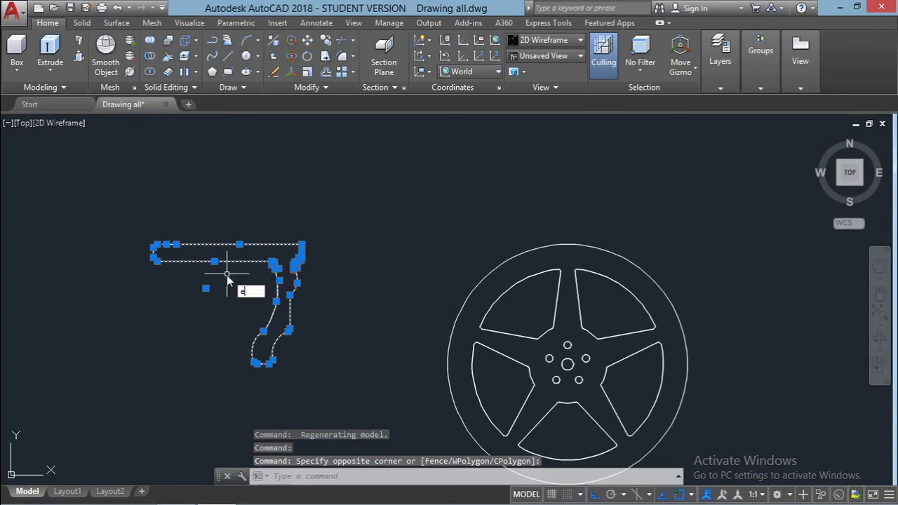
pyautogui.write('x')
pyautogui.press('Return')
# Delete one of the overlapping lines along the flange's upper edge in the side profile
pyautogui.scroll(3, 231, 244)
pyautogui.click(230, 243)
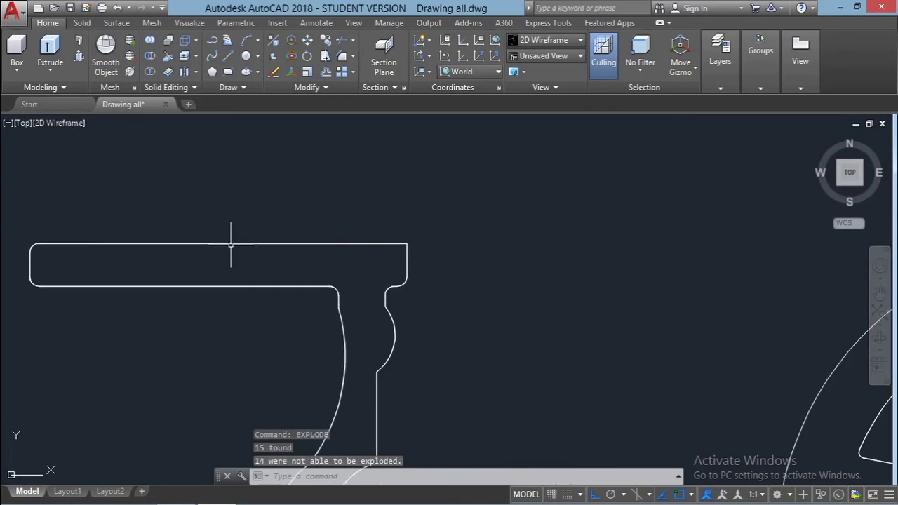
pyautogui.press('Delete')
pyautogui.scroll(2, 322, 270)
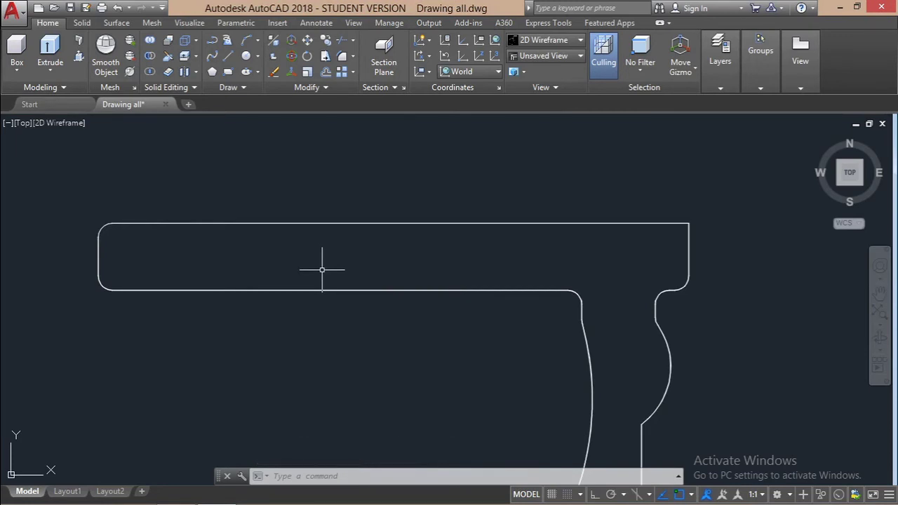
# Turn on Ortho and draw a horizontal line inside the side profile's flange, running from near its right end past its left edge
pyautogui.scroll(2, 704, 243)
pyautogui.scroll(-2, 692, 255)
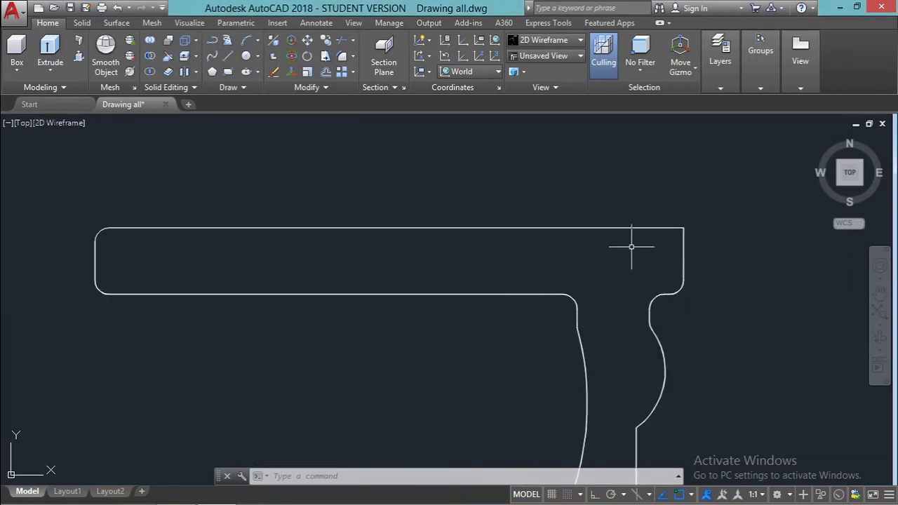
pyautogui.write('l')
pyautogui.press('Return')
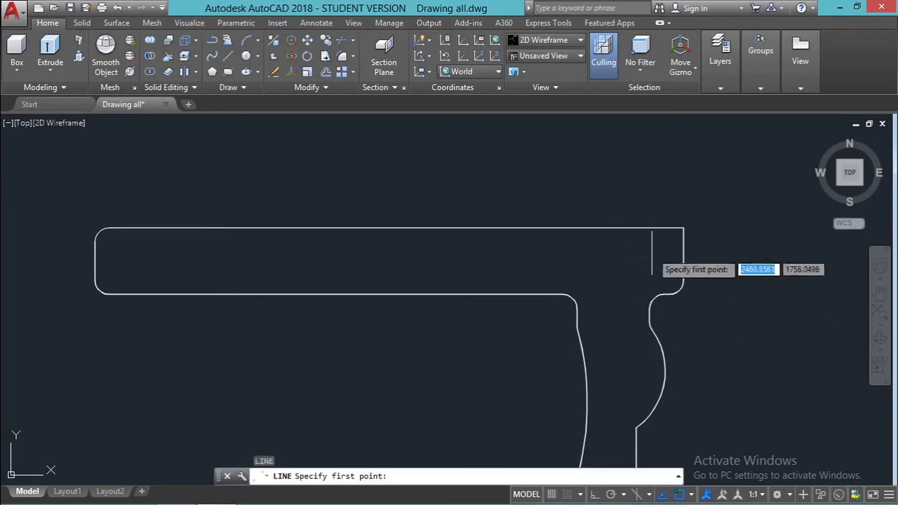
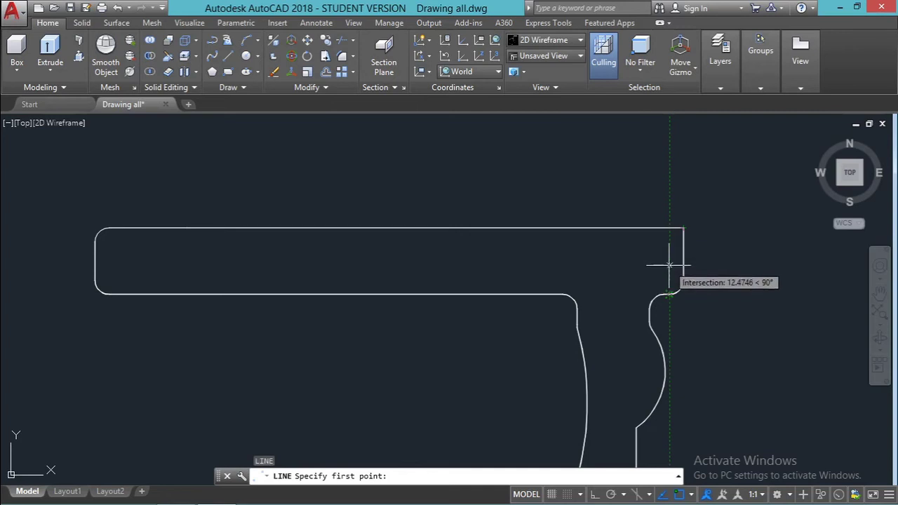
pyautogui.click(672, 269)
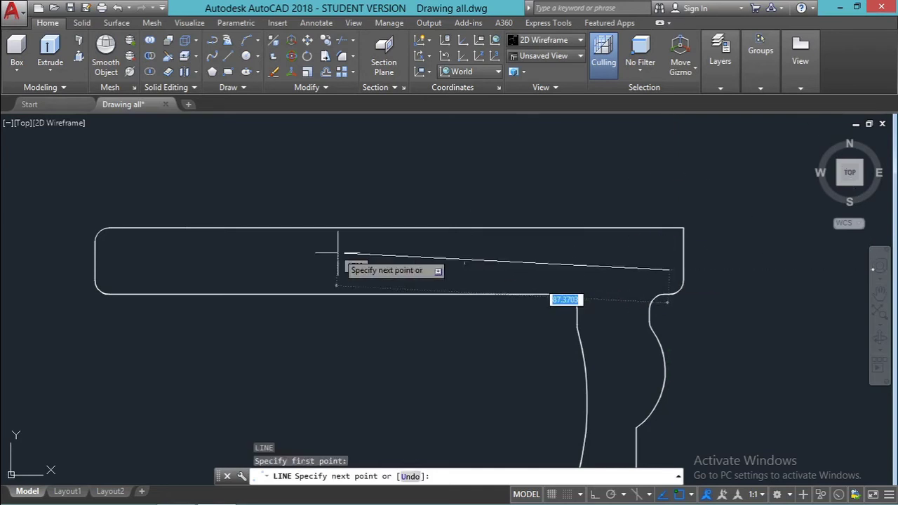
pyautogui.press('F8')
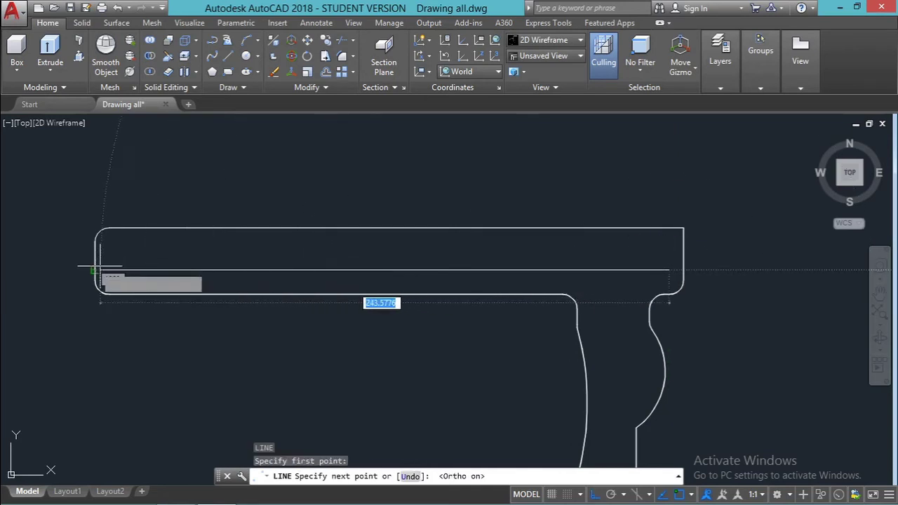
pyautogui.click(77, 269)
pyautogui.press('Escape')
pyautogui.press('Escape')
pyautogui.press('Escape')
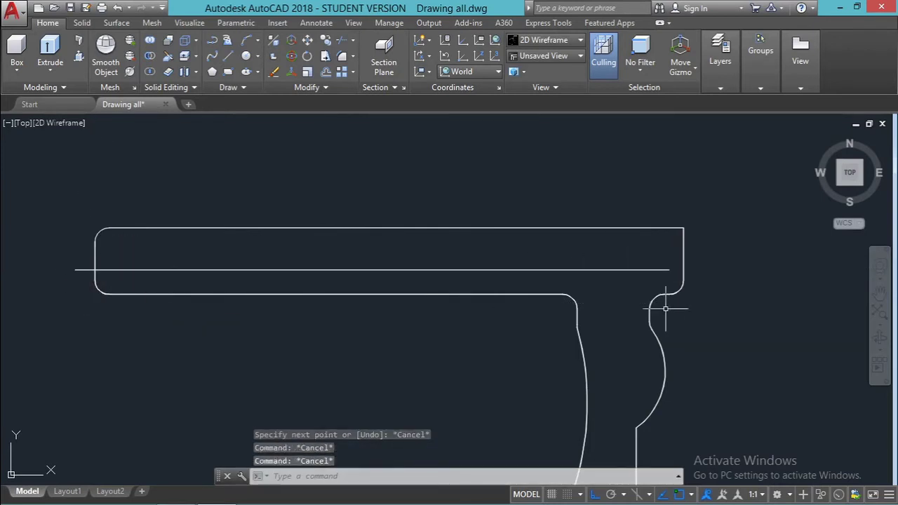
# Draw a vertical line from the inner horizontal line's right end up past the flange's upper edge
pyautogui.write('l')
pyautogui.press('Return')
pyautogui.click(668, 269)
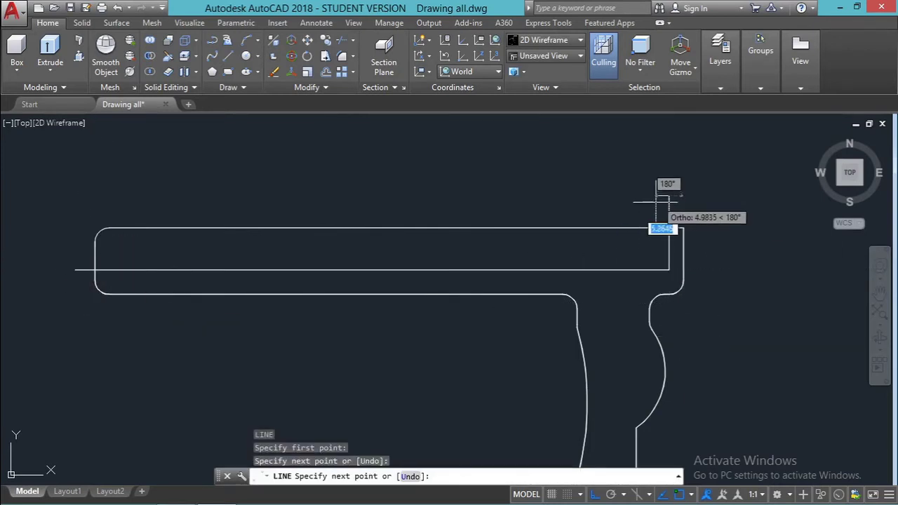
pyautogui.click(669, 196)
pyautogui.press('Escape')
pyautogui.press('Escape')
# Draw a vertical line aligned with the flange's left corner arcs, crossing both the upper edge and the inner horizontal line
pyautogui.write('l')
pyautogui.press('Return')
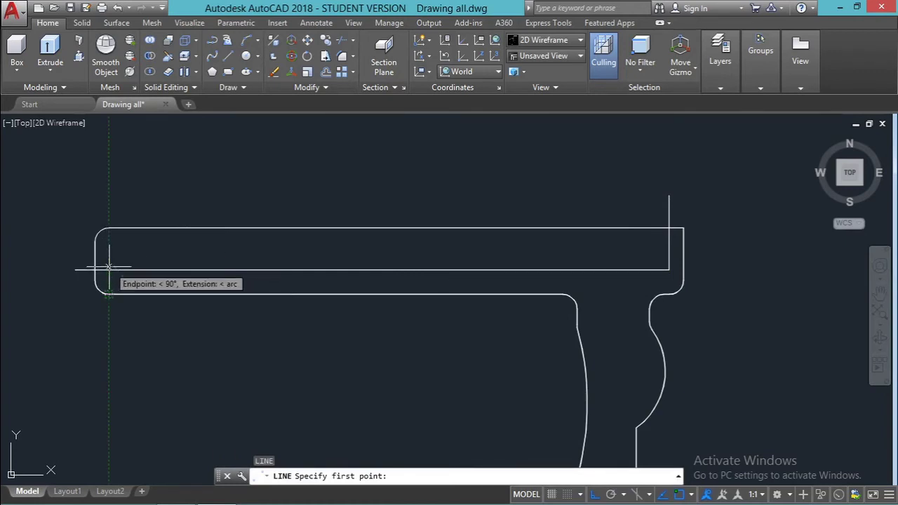
pyautogui.click(109, 267)
pyautogui.press('Escape')
pyautogui.scroll(5, 106, 259)
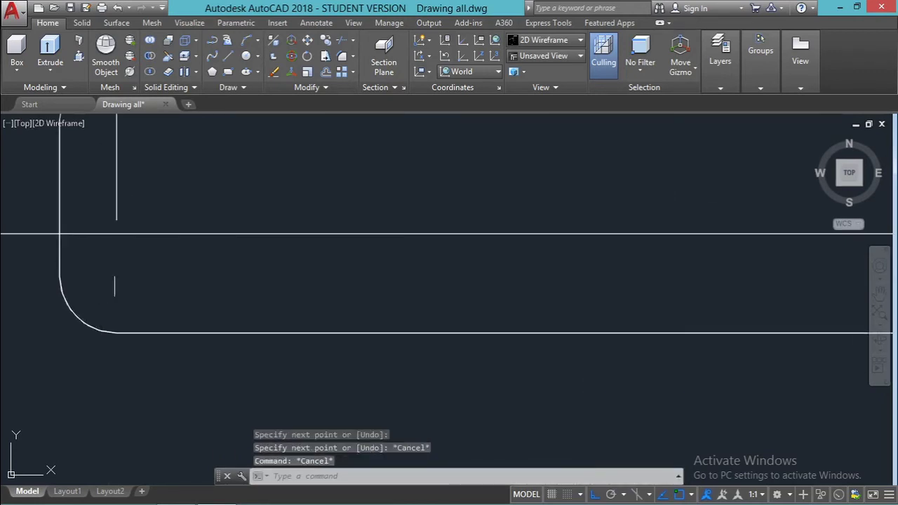
pyautogui.press('space')
pyautogui.click(117, 219)
pyautogui.click(118, 260)
pyautogui.press('Escape')
pyautogui.press('Escape')
pyautogui.press('Escape')
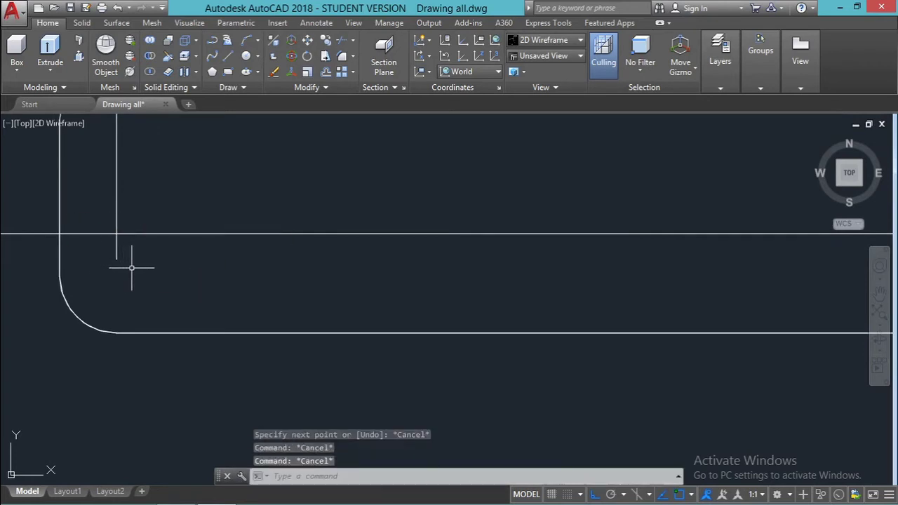
# Trim the overhanging ends of the inner horizontal line and the left vertical line where they cross
pyautogui.scroll(-5, 145, 270)
pyautogui.click(187, 282)
pyautogui.click(60, 163)
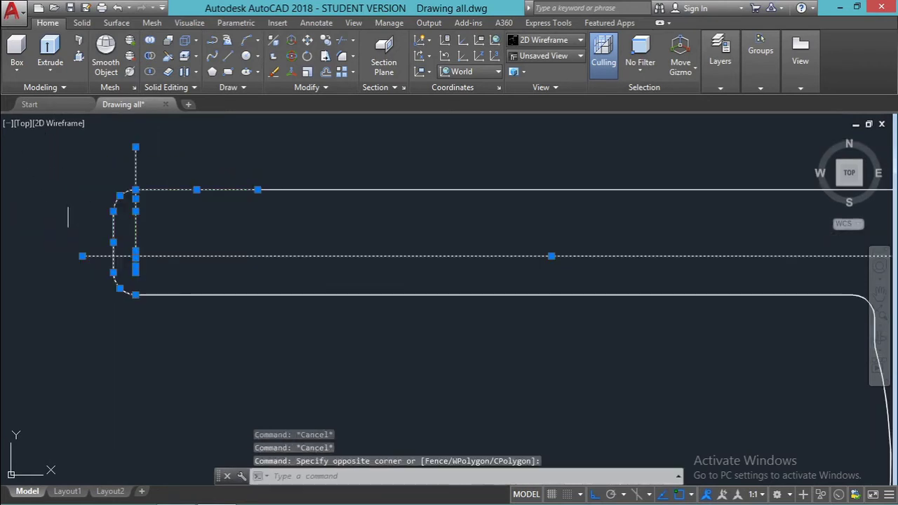
pyautogui.write('tr')
pyautogui.press('space')
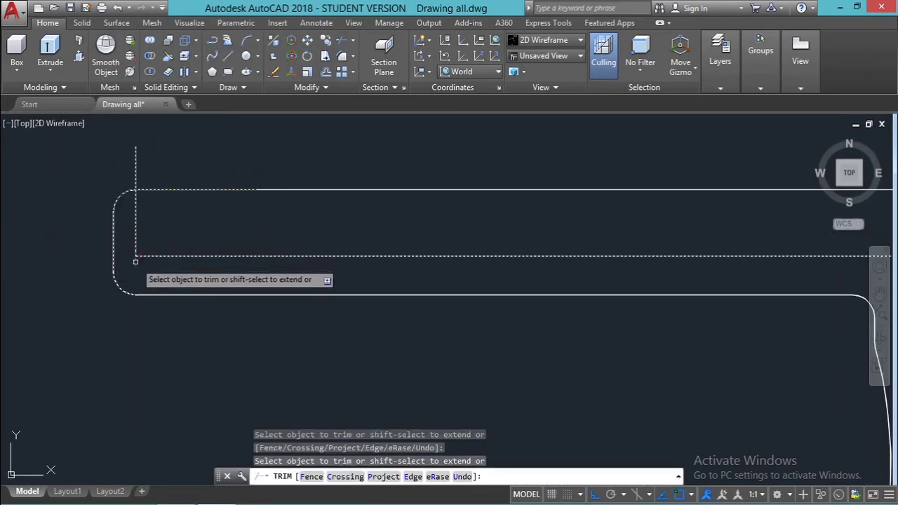
pyautogui.press('Escape')
pyautogui.press('Escape')
# Delete the short upper-edge segment beside the left vertical line and trim that line's end above the corner arc
pyautogui.click(178, 190)
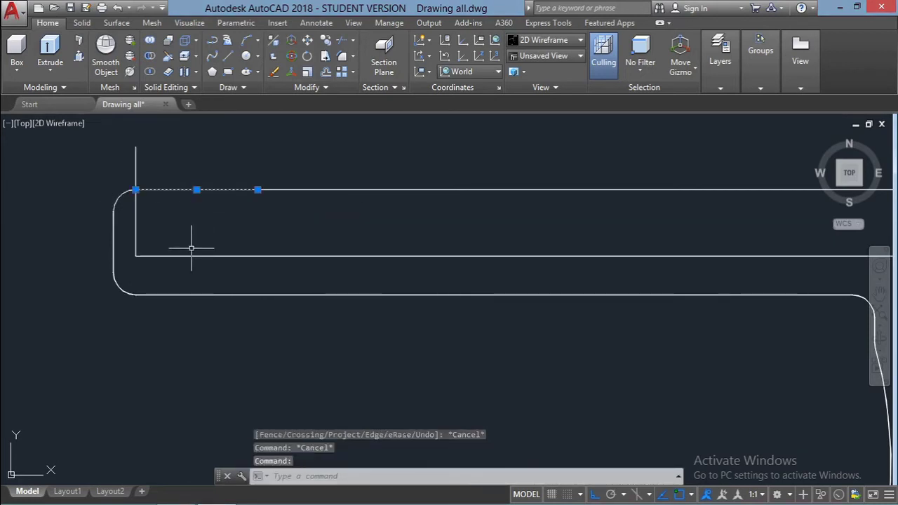
pyautogui.press('Delete')
pyautogui.click(167, 216)
pyautogui.click(111, 172)
pyautogui.write('tr')
pyautogui.press('space')
pyautogui.click(136, 181)
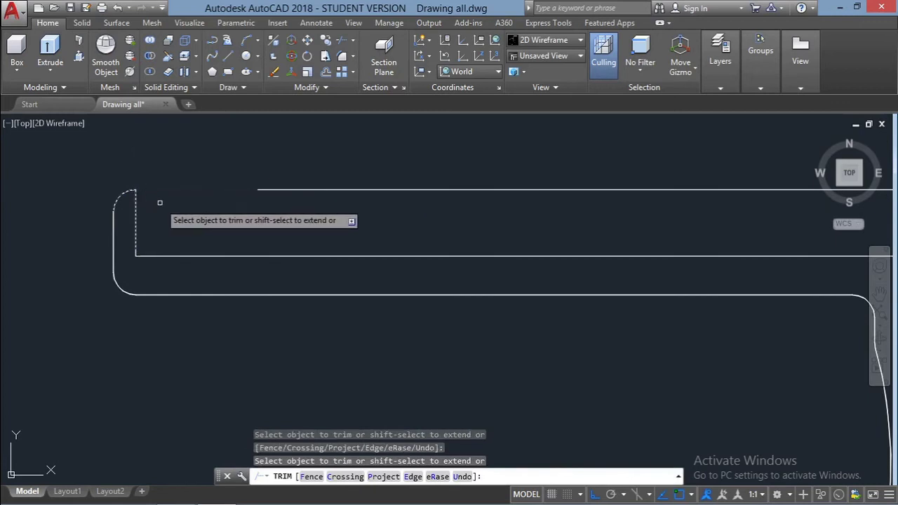
pyautogui.press('Escape')
# Trim the right vertical line above the flange and the upper edge between the two vertical lines to open the rim channel
pyautogui.scroll(-5, 160, 203)
pyautogui.scroll(5, 519, 194)
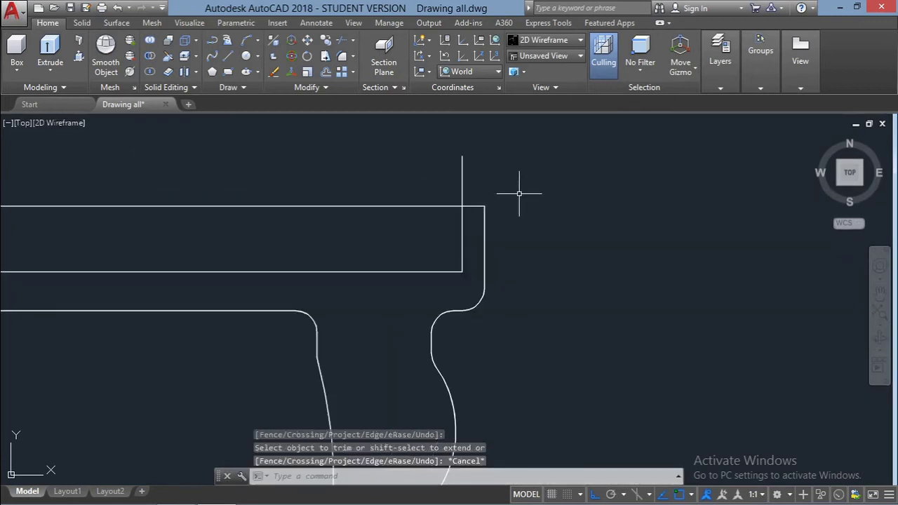
pyautogui.click(490, 218)
pyautogui.click(432, 195)
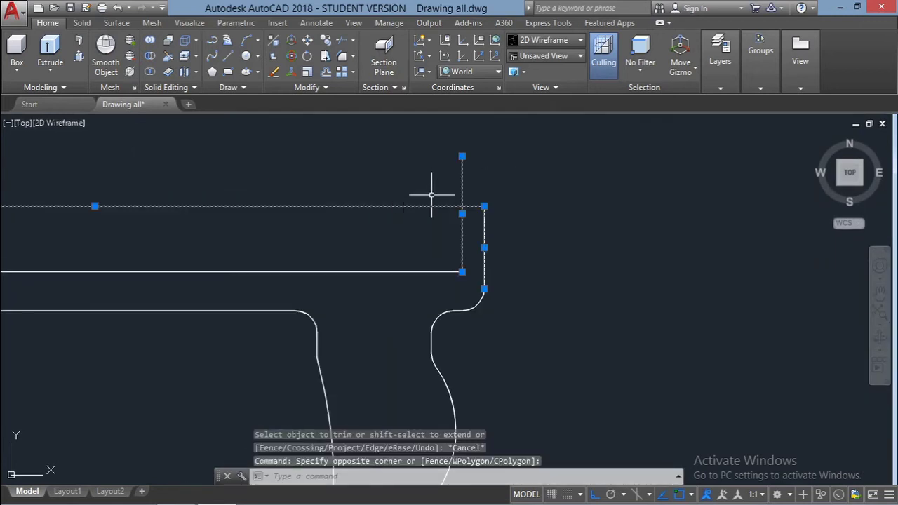
pyautogui.write('tr')
pyautogui.press('space')
pyautogui.click(462, 188)
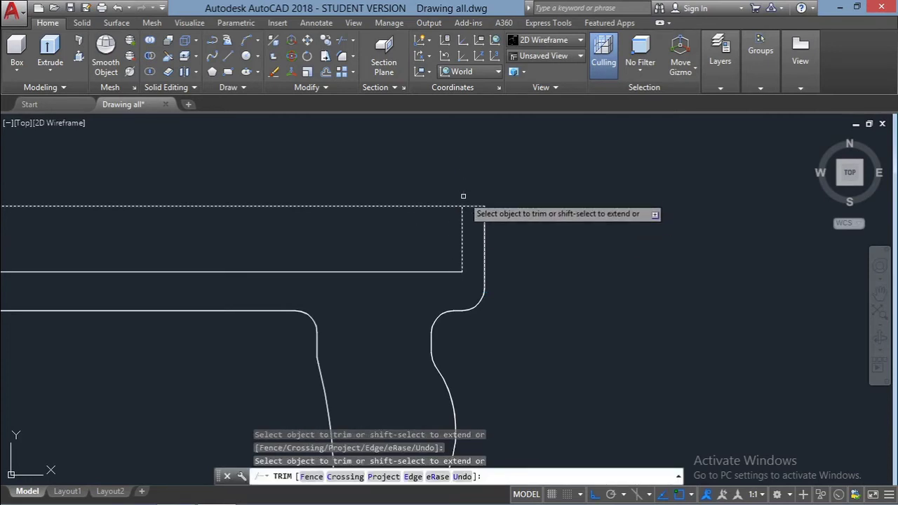
pyautogui.click(450, 207)
pyautogui.press('Escape')
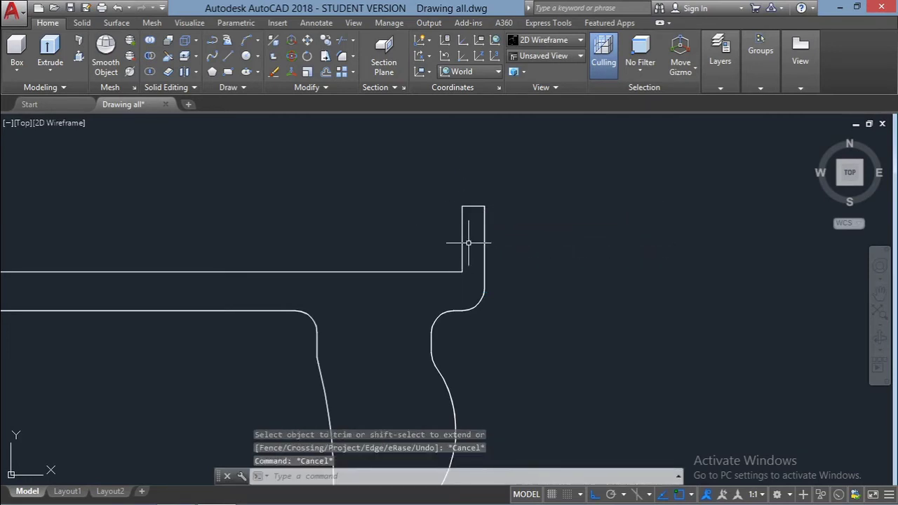
# Fillet the upper inner corner of the rim's right lip with a radius of 2.5
pyautogui.write('fi')
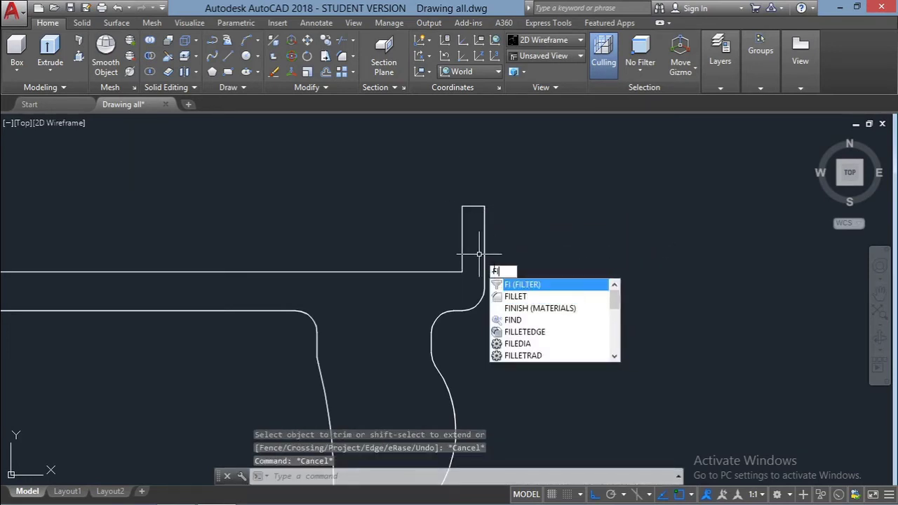
pyautogui.click(520, 293)
pyautogui.click(462, 221)
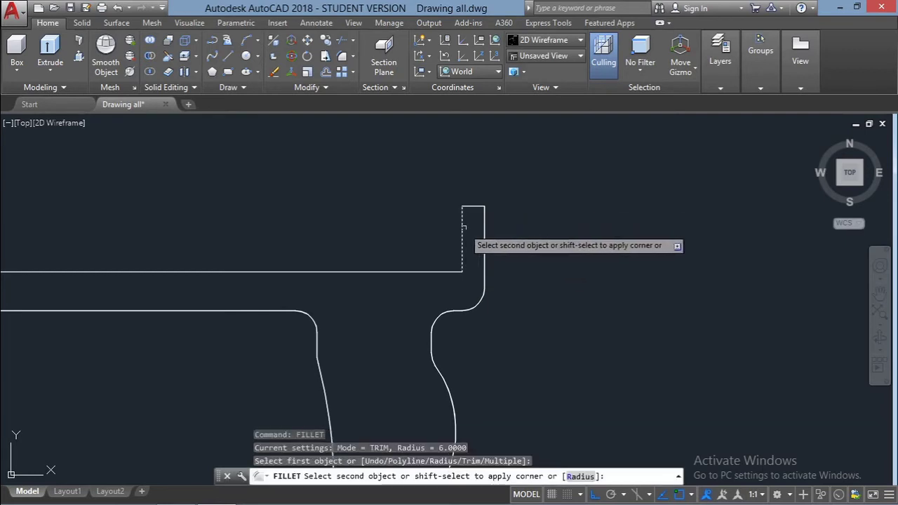
pyautogui.click(576, 477)
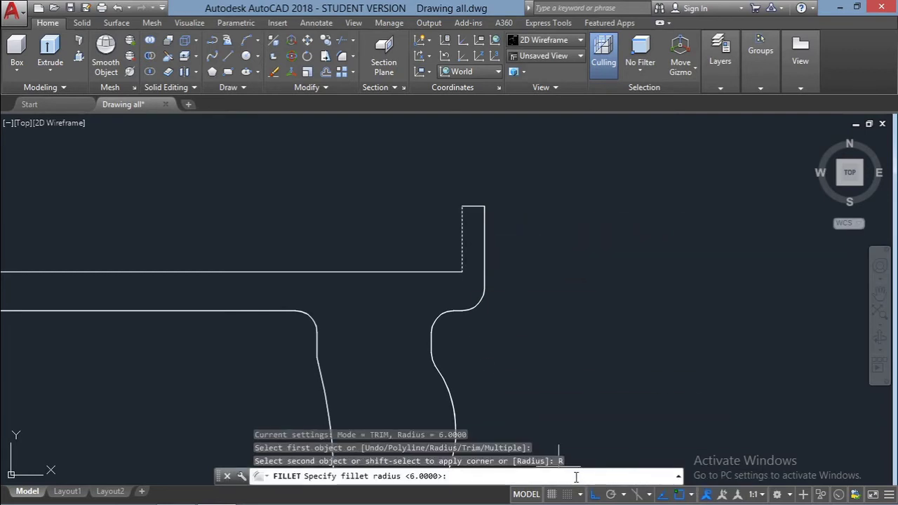
pyautogui.write('2.5')
pyautogui.press('Return')
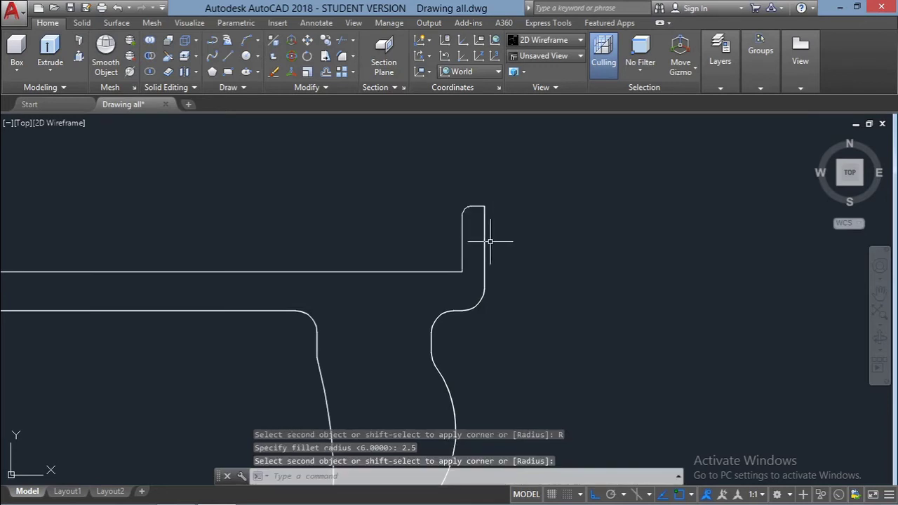
# Fillet the right lip's upper outer corner and its inner base corner with the same 2.5 radius
pyautogui.click(490, 247)
pyautogui.press('Return')
pyautogui.click(484, 229)
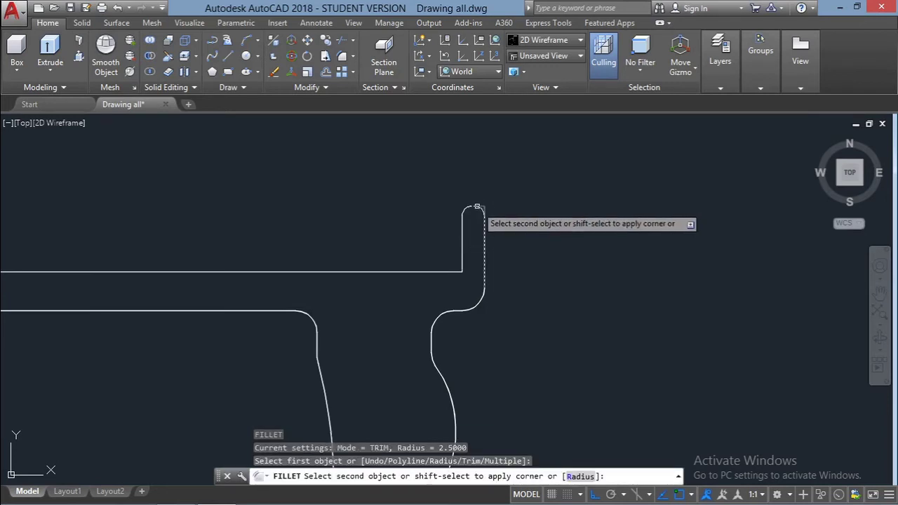
pyautogui.click(455, 275)
pyautogui.press('Return')
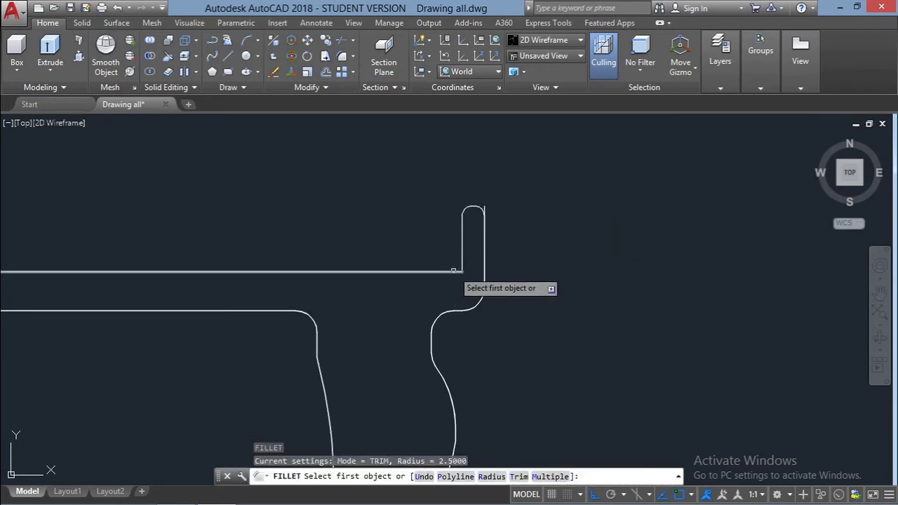
pyautogui.click(453, 271)
pyautogui.click(461, 259)
# Fillet the left lip's upper inner corner and its inner base corner with a radius of 2.5
pyautogui.scroll(-5, 461, 257)
pyautogui.scroll(5, 242, 255)
pyautogui.press('Return')
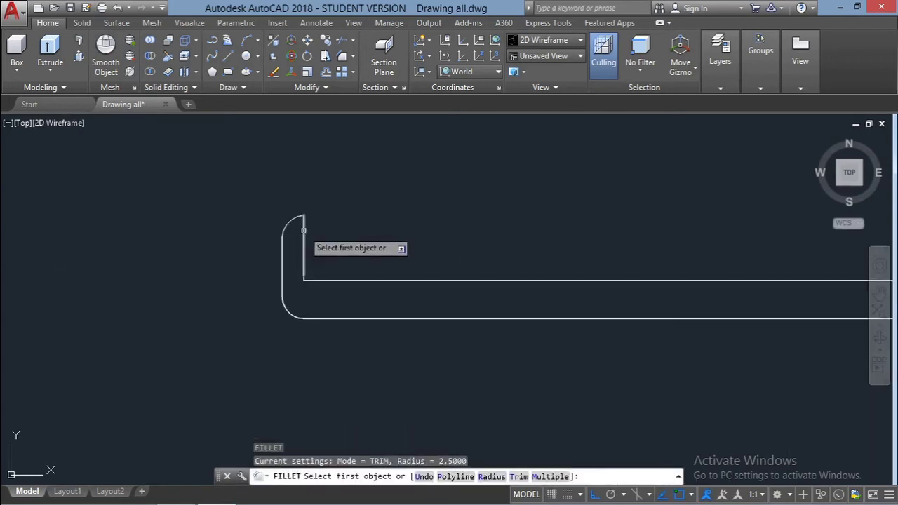
pyautogui.click(304, 230)
pyautogui.click(295, 218)
pyautogui.press('Return')
pyautogui.click(319, 280)
pyautogui.click(303, 260)
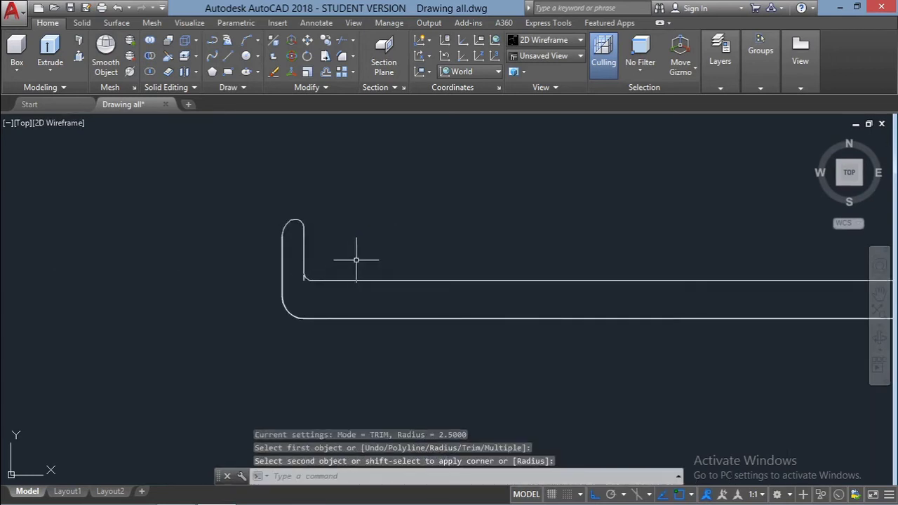
# Delete the leftover line stub below the fillet at the left lip's inner base corner
pyautogui.scroll(3, 311, 247)
pyautogui.click(330, 255)
pyautogui.click(216, 168)
pyautogui.press('Escape')
pyautogui.press('Escape')
pyautogui.scroll(3, 282, 239)
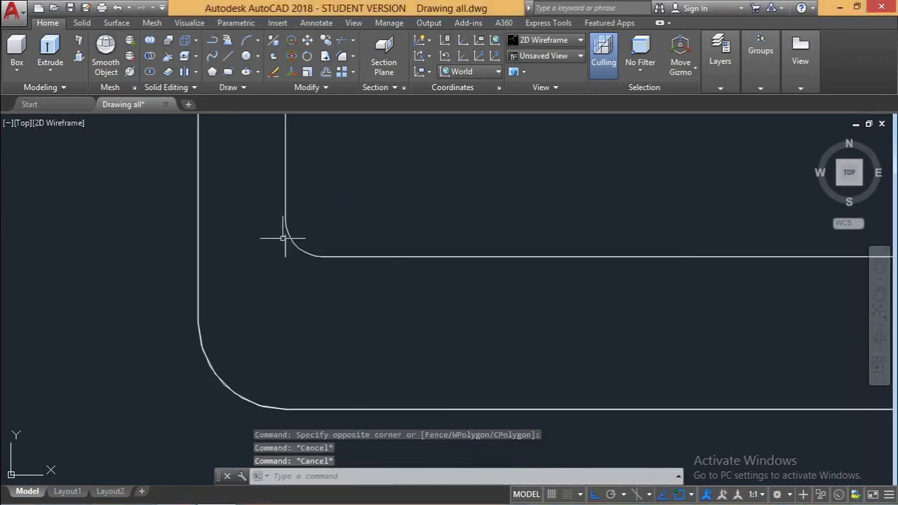
pyautogui.press('Delete')
# Trim the line end sticking out beyond the fillet at the right lip's upper outer corner
pyautogui.scroll(-5, 302, 260)
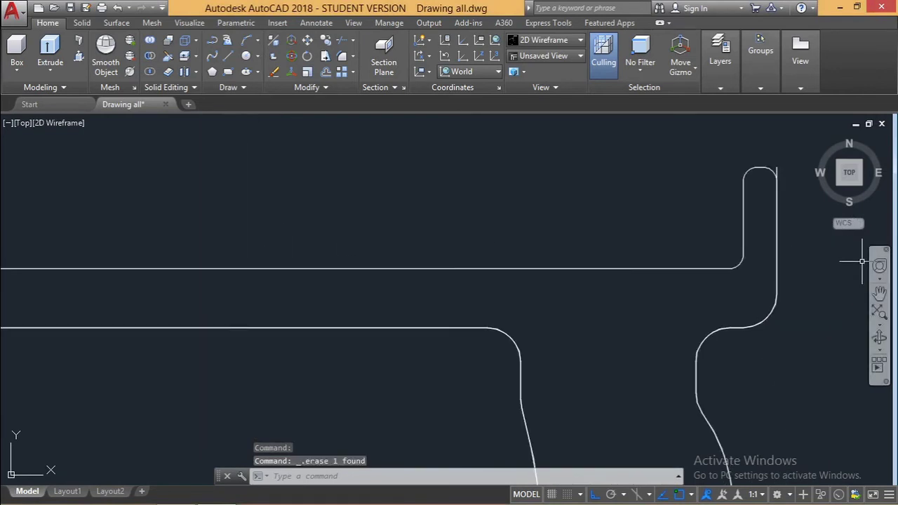
pyautogui.scroll(3, 782, 205)
pyautogui.click(782, 204)
pyautogui.click(677, 176)
pyautogui.write('tr')
pyautogui.press('Return')
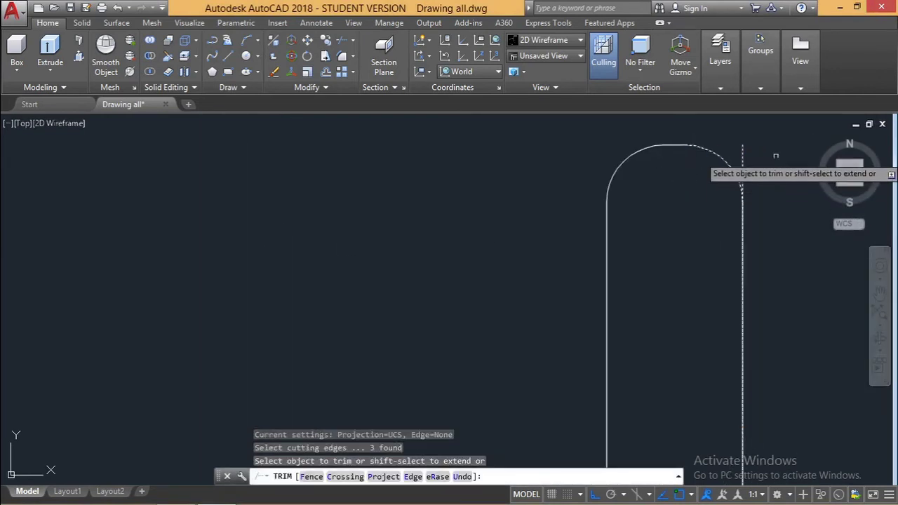
pyautogui.scroll(-5, 742, 159)
pyautogui.press('Escape')
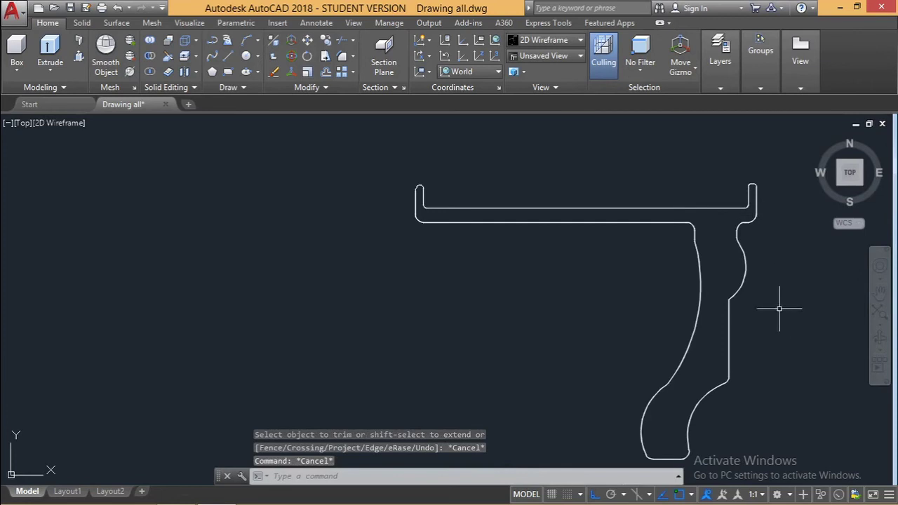
# Create a boundary region from the closed side profile of the rim
pyautogui.write('b')
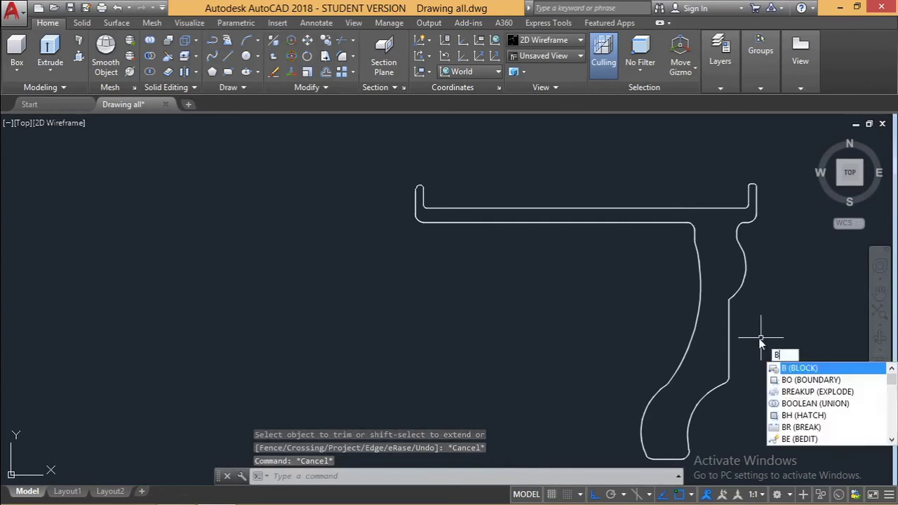
pyautogui.write('o')
pyautogui.press('Return')
pyautogui.click(429, 267)
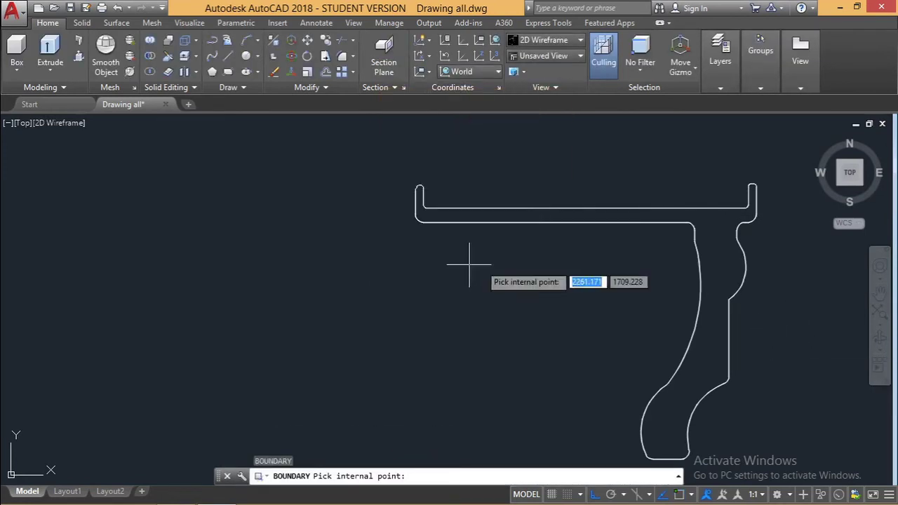
pyautogui.click(725, 264)
pyautogui.press('Return')
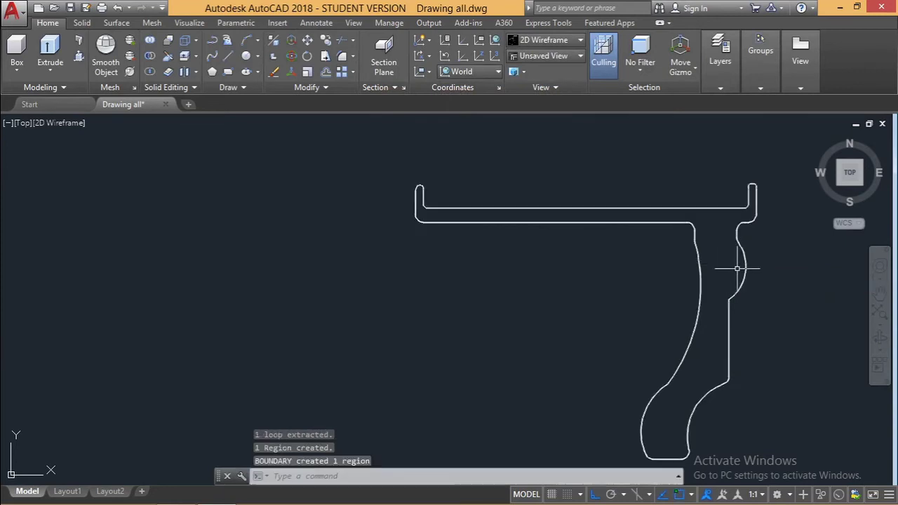
# Switch to an isometric view from the front-left corner and apply the Shaded visual style
pyautogui.press('Escape')
pyautogui.click(815, 139)
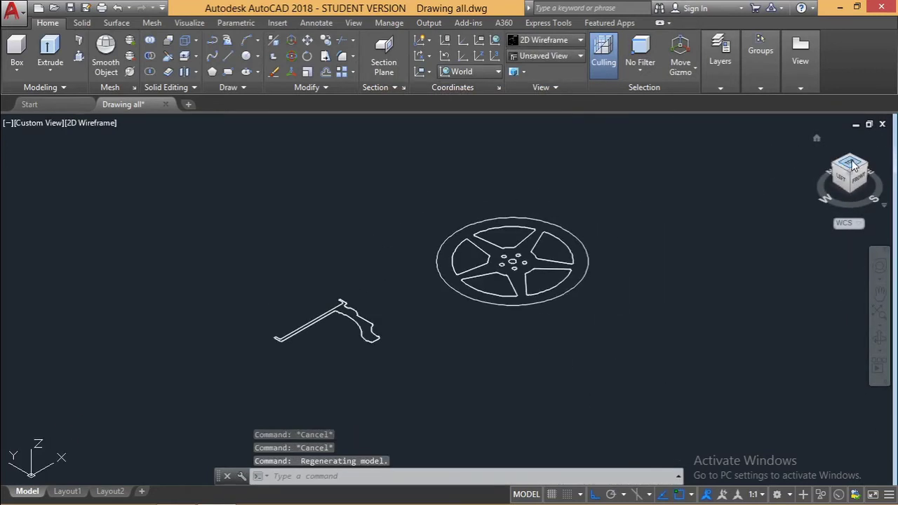
pyautogui.click(580, 42)
pyautogui.click(532, 114)
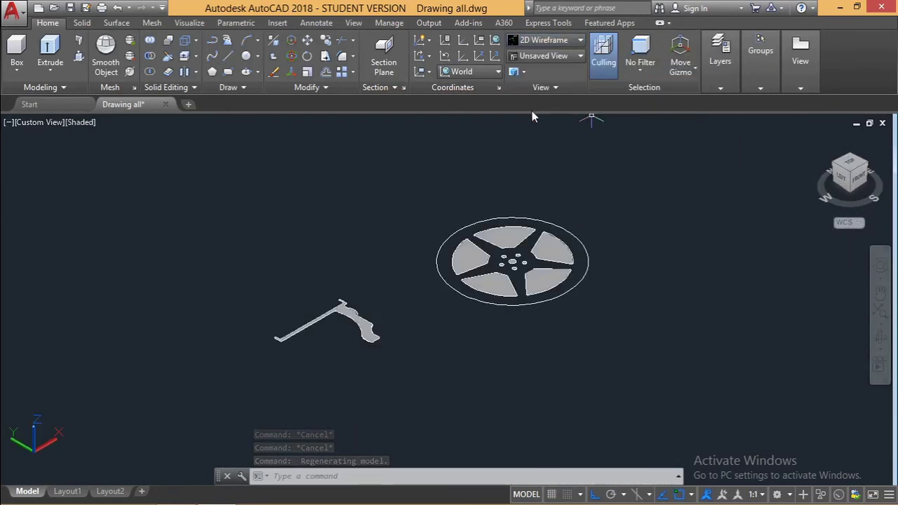
# Revolve the rim's side profile region 360 degrees about the straight edge at its hub end to form a solid
pyautogui.scroll(3, 372, 347)
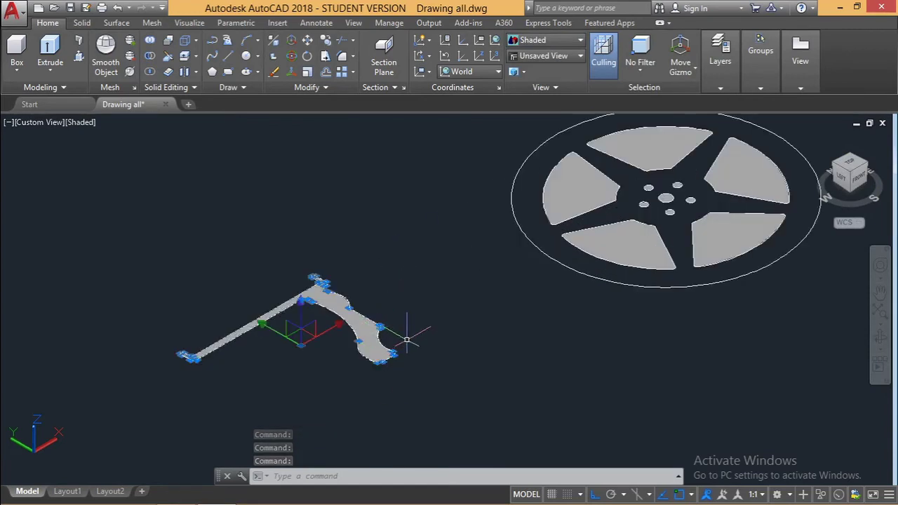
pyautogui.write('RE')
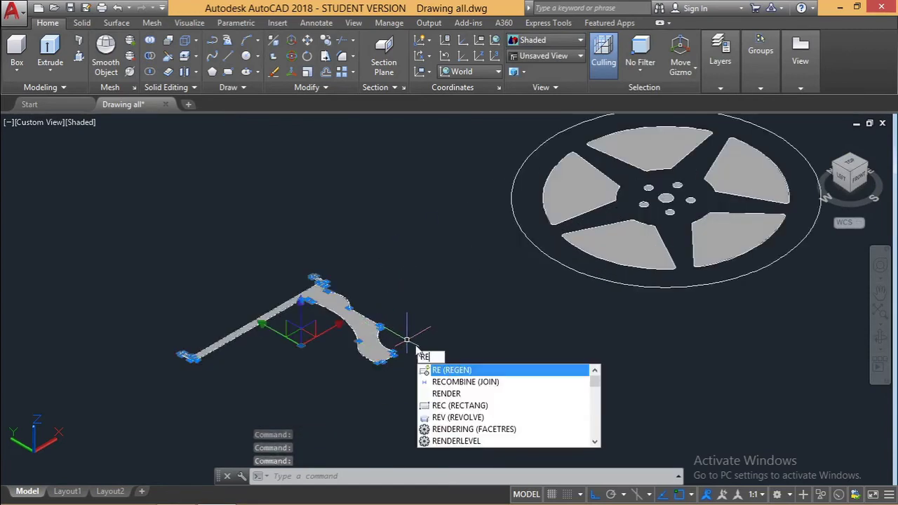
pyautogui.click(459, 418)
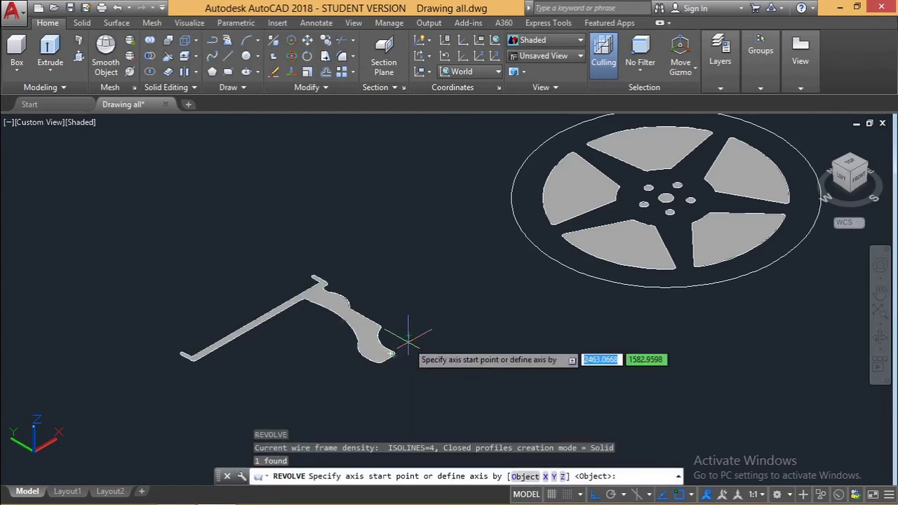
pyautogui.scroll(3, 407, 340)
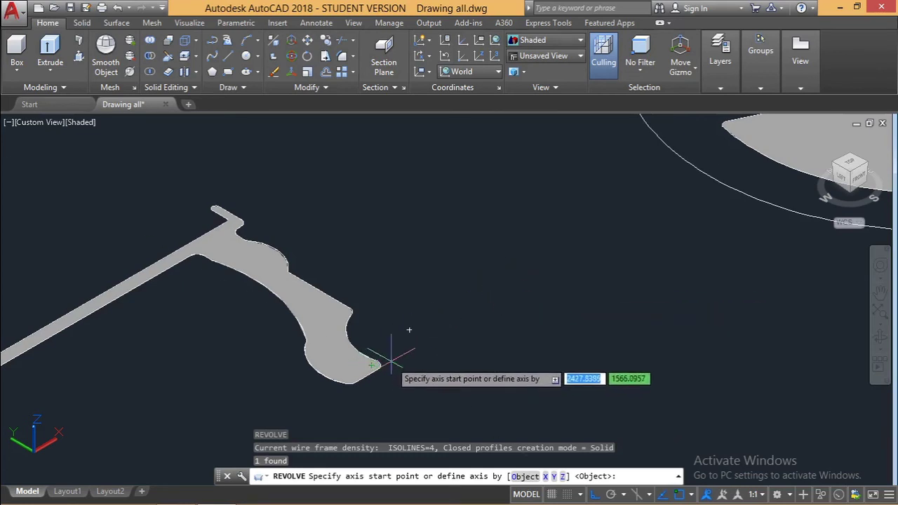
pyautogui.click(342, 383)
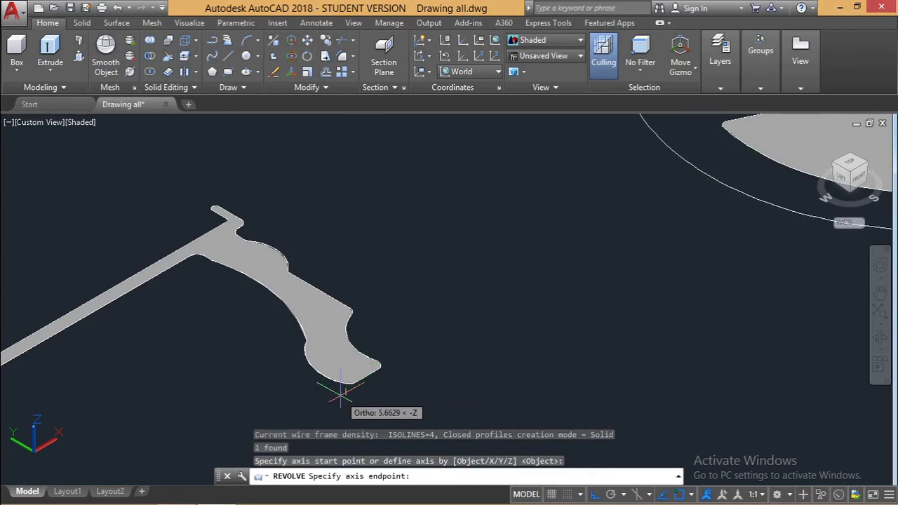
pyautogui.click(302, 403)
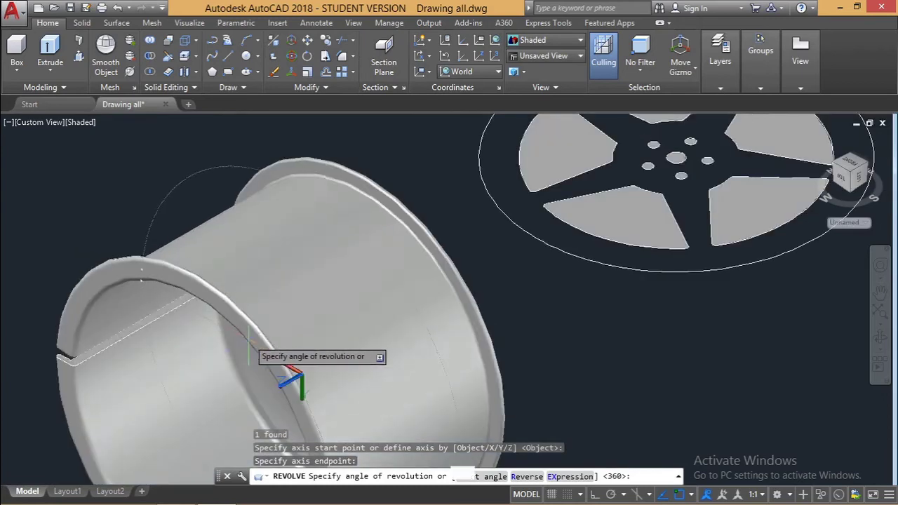
pyautogui.scroll(-3, 249, 345)
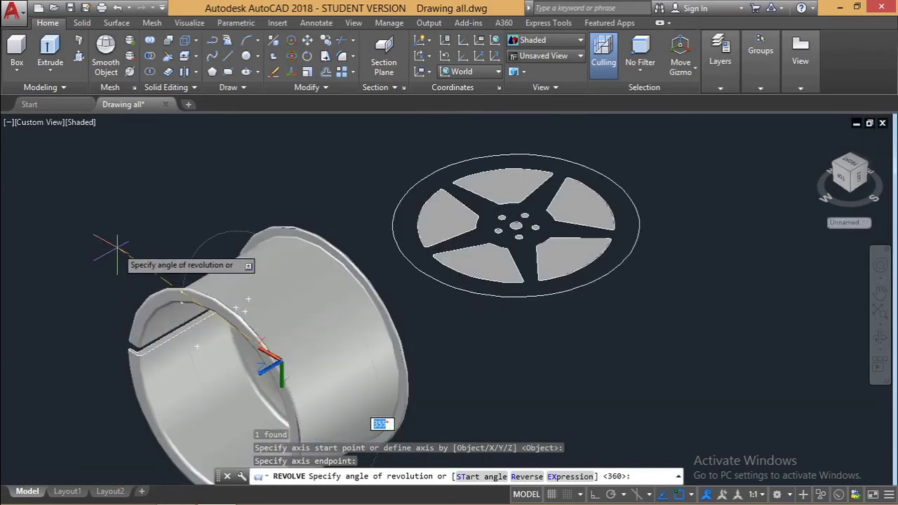
pyautogui.press('F8')
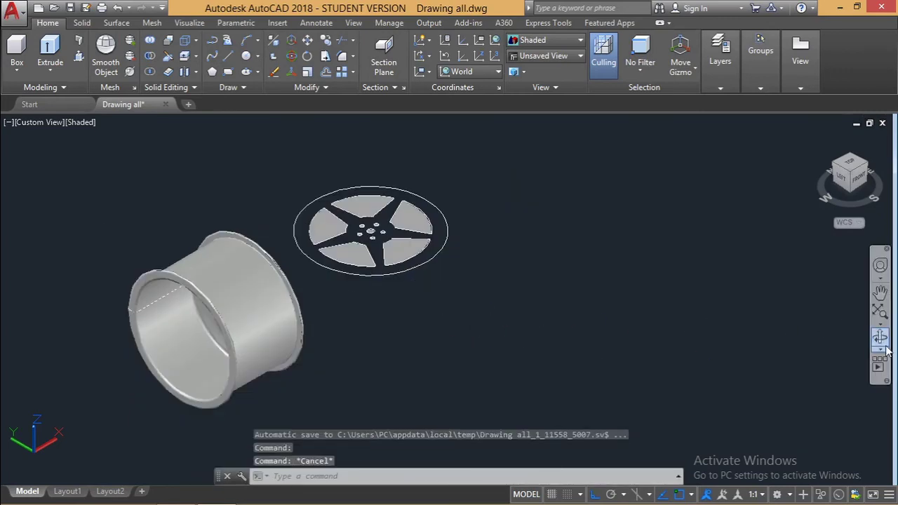
# Extrude the five spoke openings, five bolt holes and centre hole upward together, and erase the outer circle around them
pyautogui.click(881, 340)
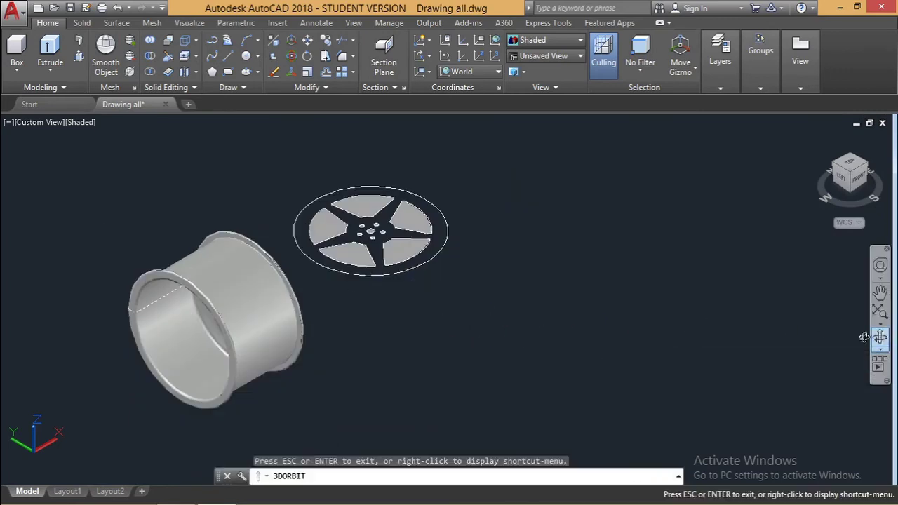
pyautogui.moveTo(720, 329); pyautogui.dragTo(509, 367)
pyautogui.scroll(2, 510, 367)
pyautogui.press('Escape')
pyautogui.press('Escape')
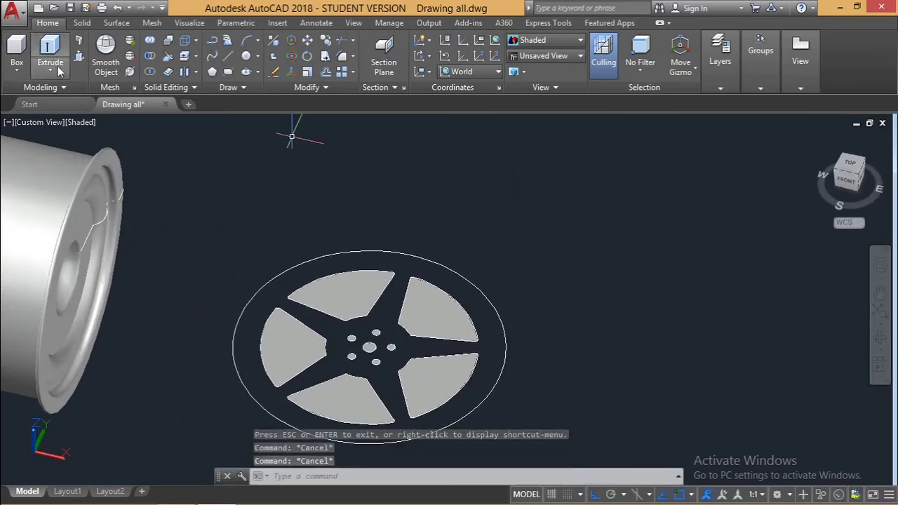
pyautogui.click(50, 56)
pyautogui.click(291, 346)
pyautogui.click(356, 314)
pyautogui.click(423, 318)
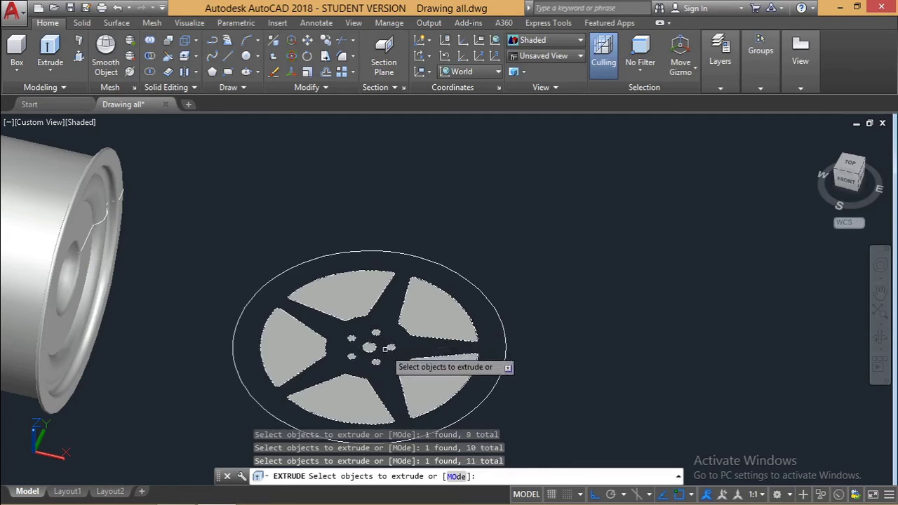
pyautogui.press('Return')
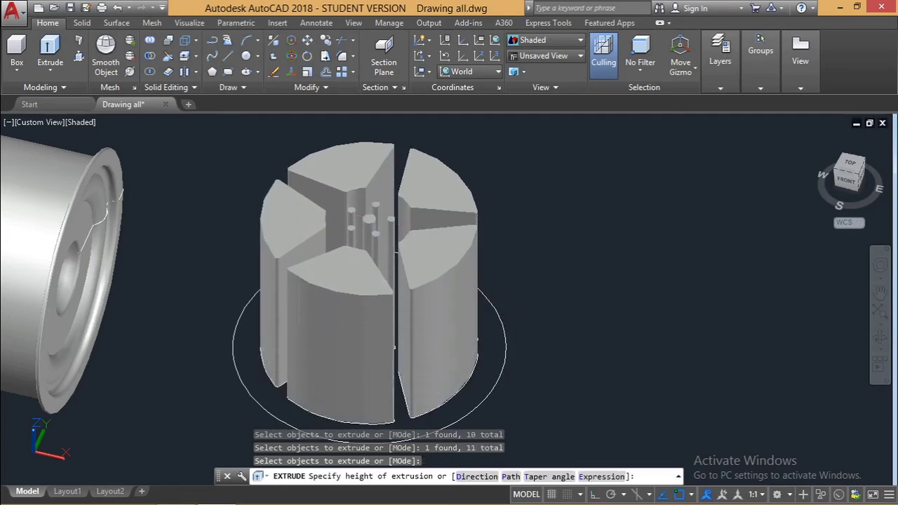
pyautogui.press('Escape')
pyautogui.press('Escape')
pyautogui.press('Escape')
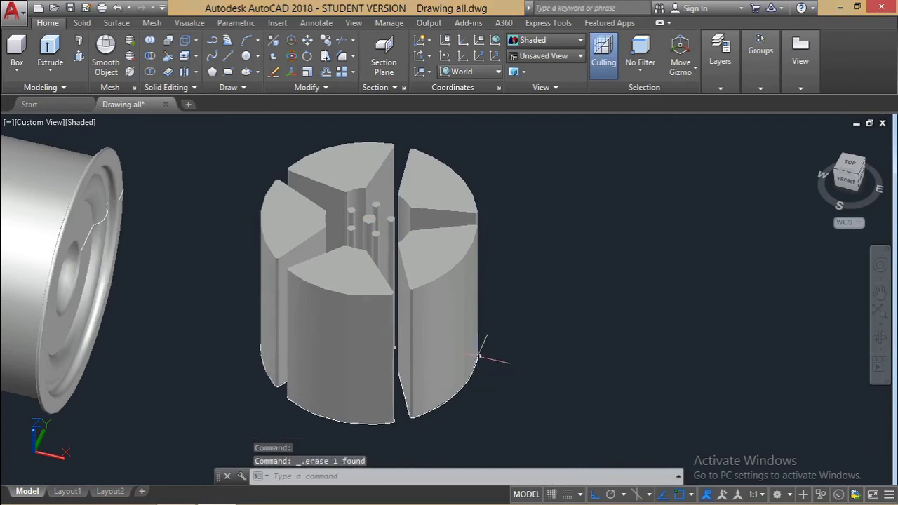
pyautogui.click(303, 228)
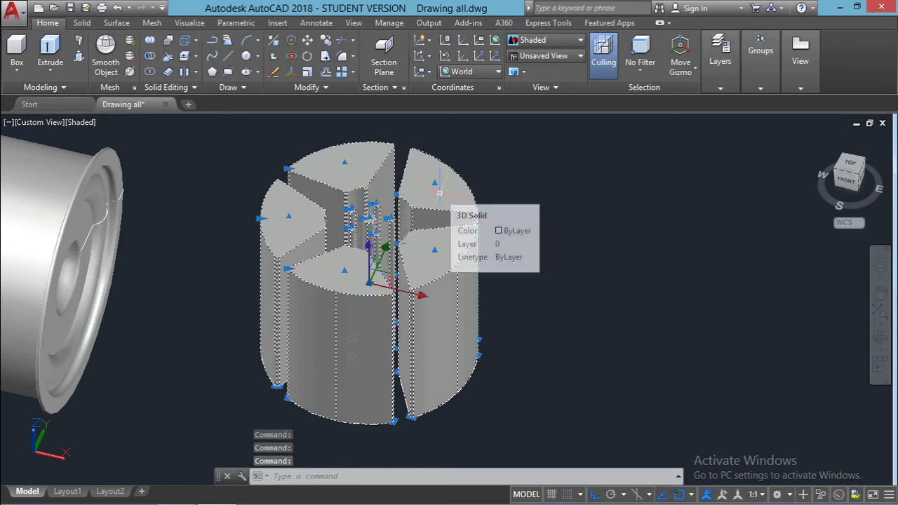
pyautogui.press('Return')
pyautogui.write('r')
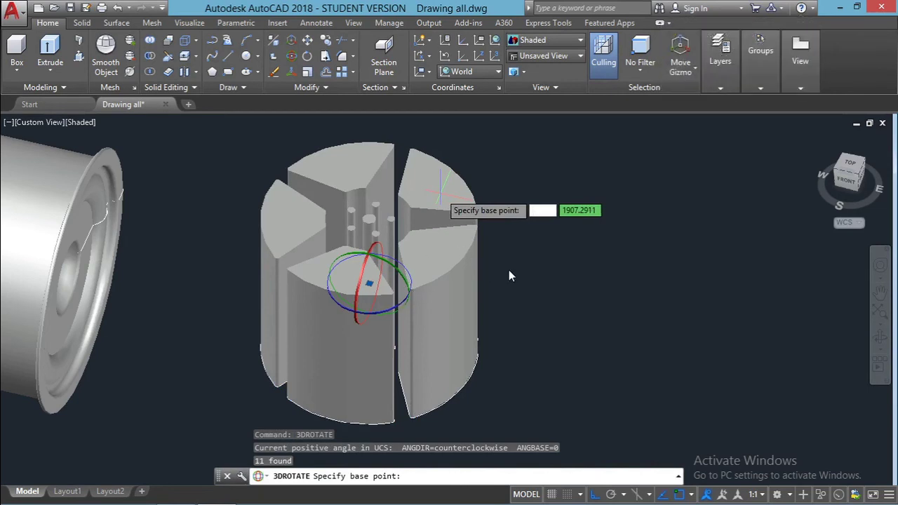
pyautogui.press('Escape')
# Rotate all the extruded opening and hole solids a quarter turn about the Y axis with 3D Rotate so they lie horizontally
pyautogui.click(554, 354)
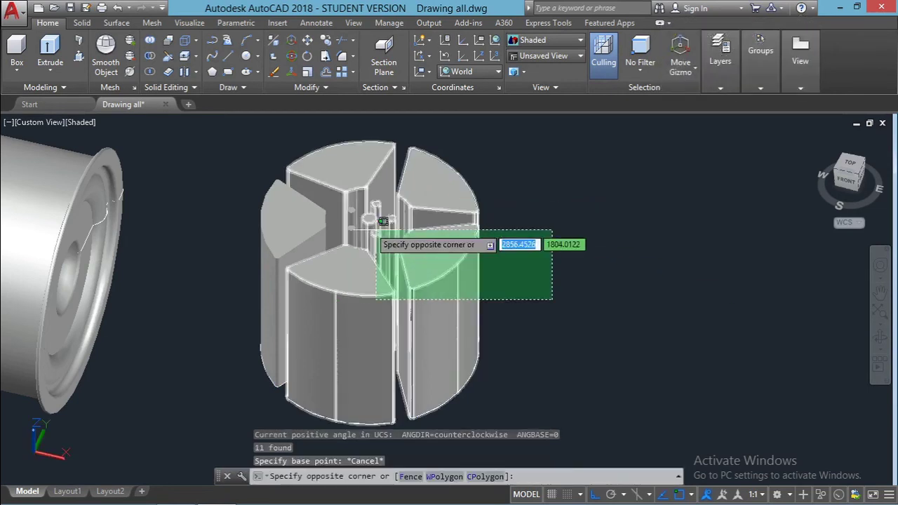
pyautogui.click(281, 176)
pyautogui.write('3d')
pyautogui.press('Return')
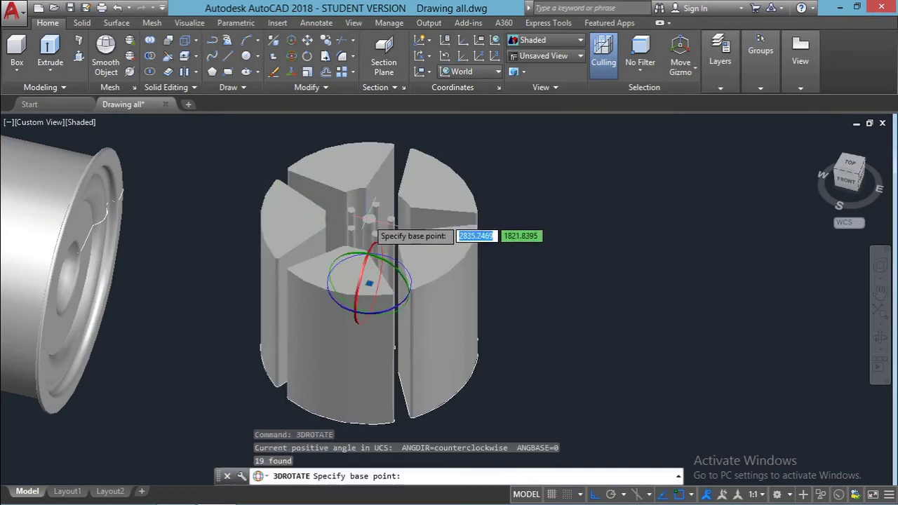
pyautogui.click(368, 282)
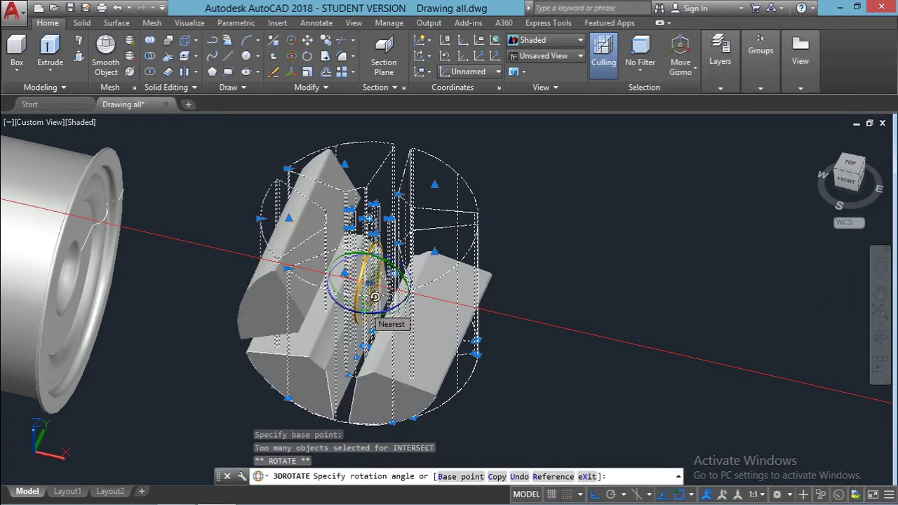
pyautogui.press('Escape')
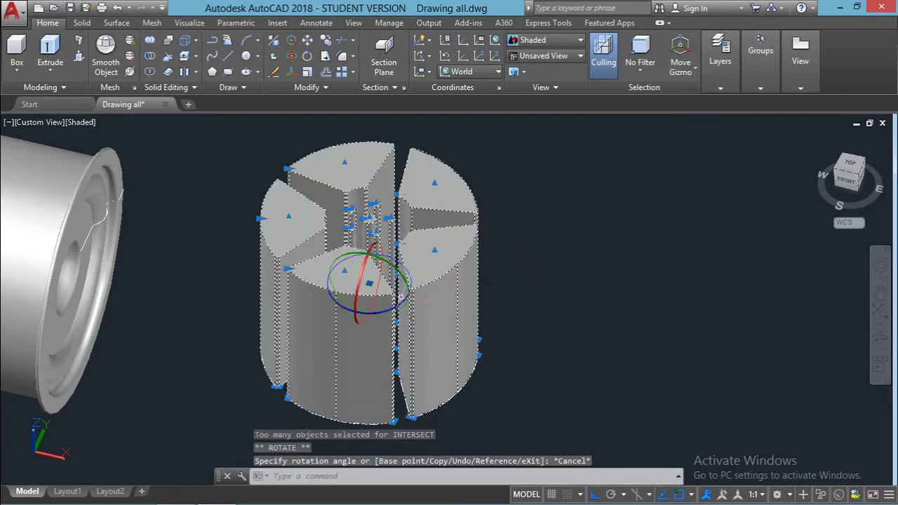
pyautogui.click(400, 297)
pyautogui.press('Escape')
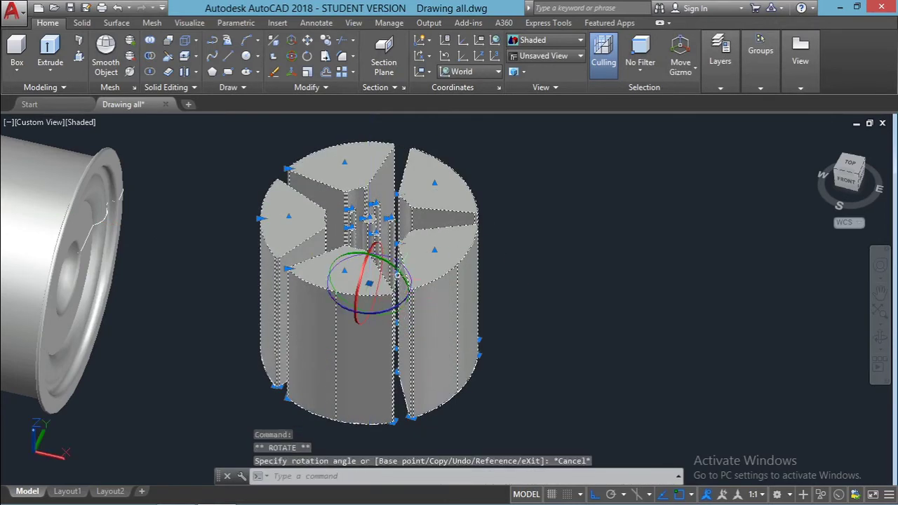
pyautogui.click(398, 274)
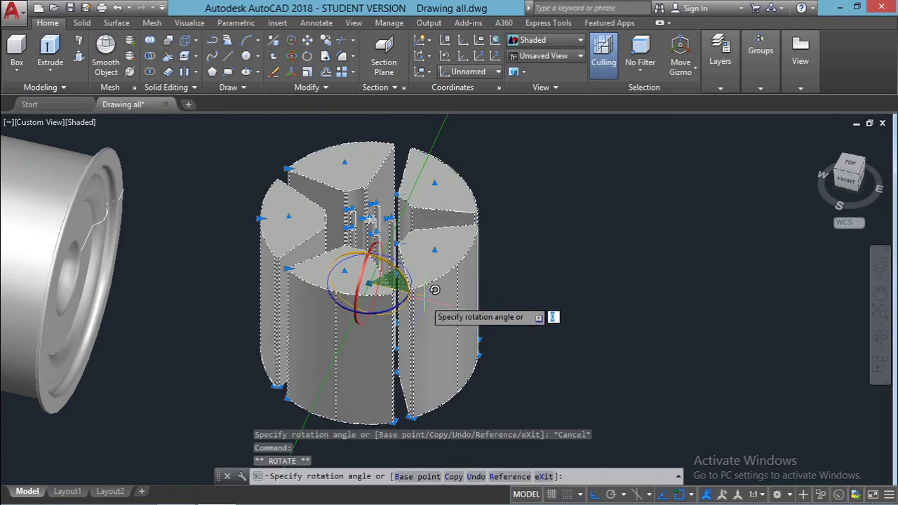
pyautogui.press('F8')
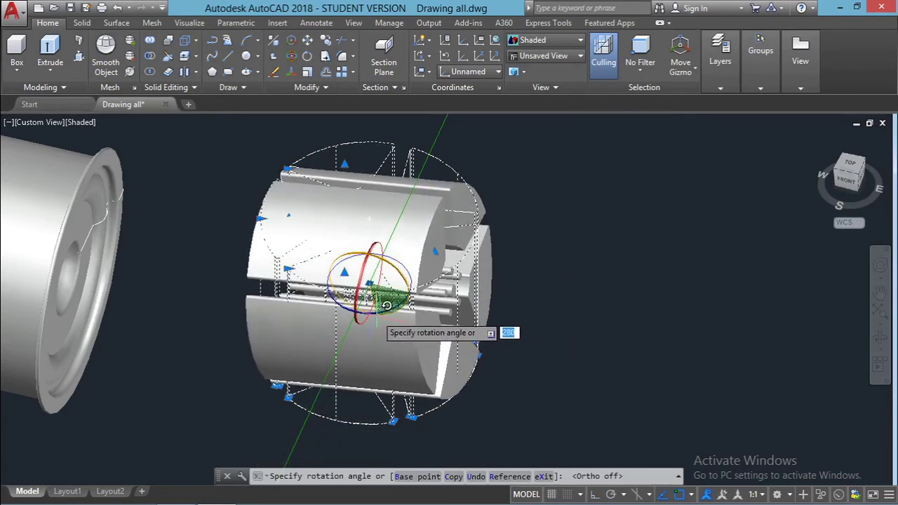
pyautogui.press('F8')
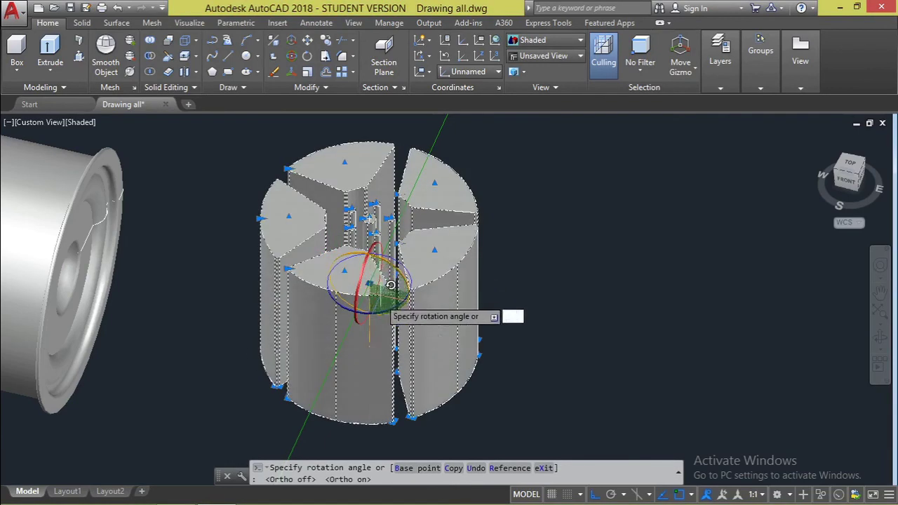
pyautogui.press('Escape')
pyautogui.press('Escape')
pyautogui.press('Escape')
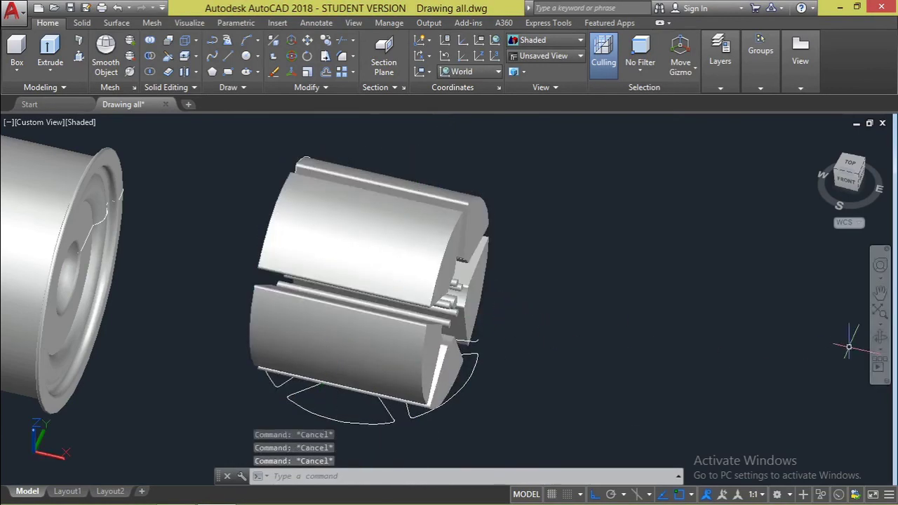
# Move the rotated solids off their flat outlines to the far side of the revolved rim, using the centre cylinder's end as base point
pyautogui.keyDown('shift'); pyautogui.moveTo(849, 346); pyautogui.dragTo(572, 307, button='middle'); pyautogui.keyUp('shift')
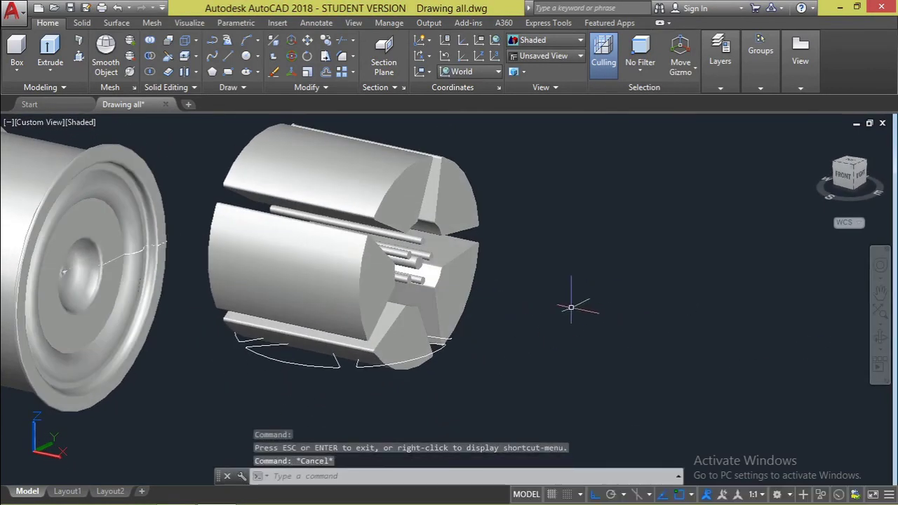
pyautogui.click(527, 350)
pyautogui.click(342, 188)
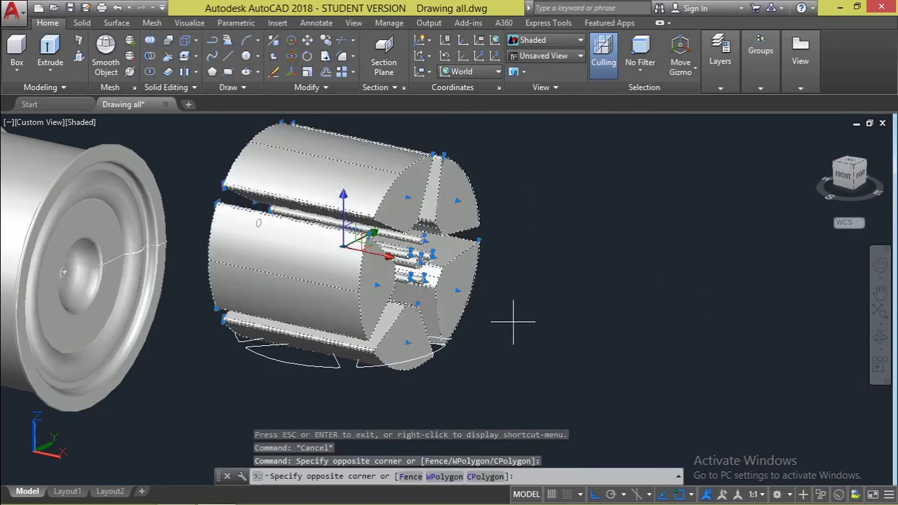
pyautogui.click(352, 238)
pyautogui.write('m')
pyautogui.press('Return')
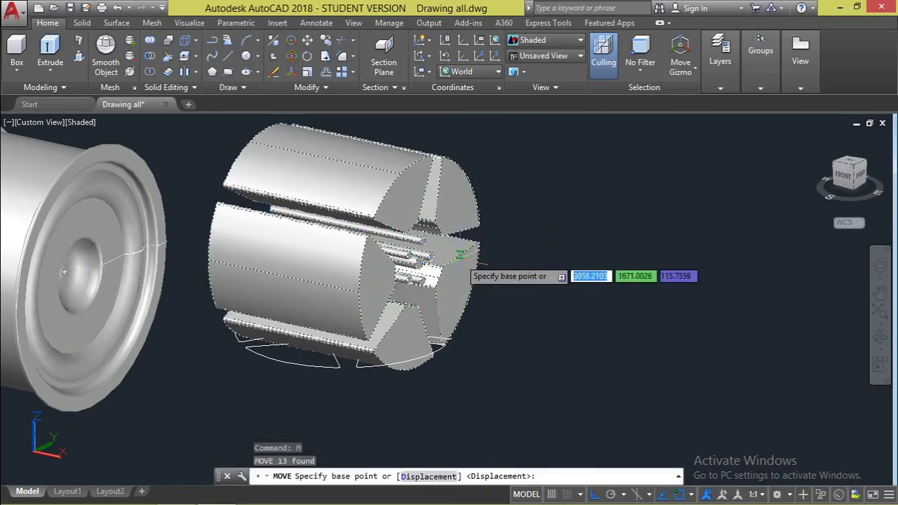
pyautogui.click(419, 263)
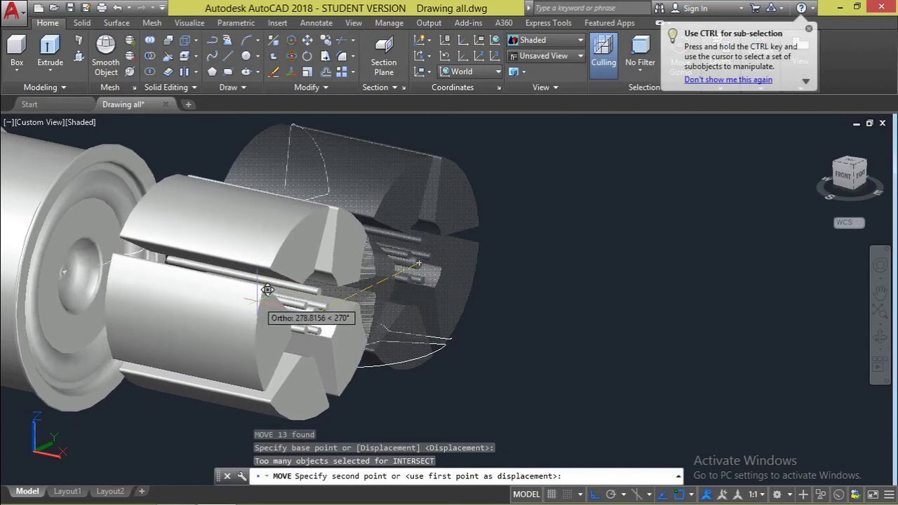
pyautogui.press('F8')
pyautogui.scroll(5, 112, 281)
pyautogui.scroll(-5, 106, 211)
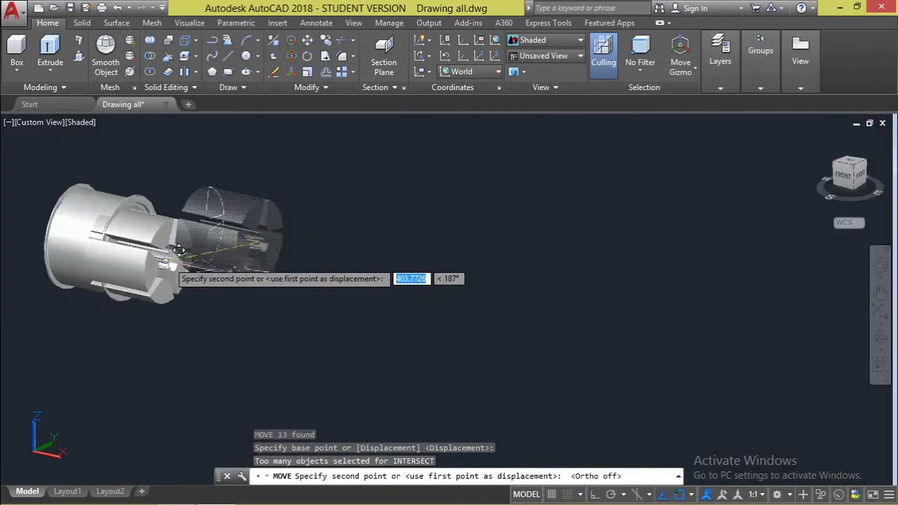
pyautogui.click(127, 249)
pyautogui.press('Escape')
pyautogui.press('Escape')
pyautogui.scroll(2, 24, 238)
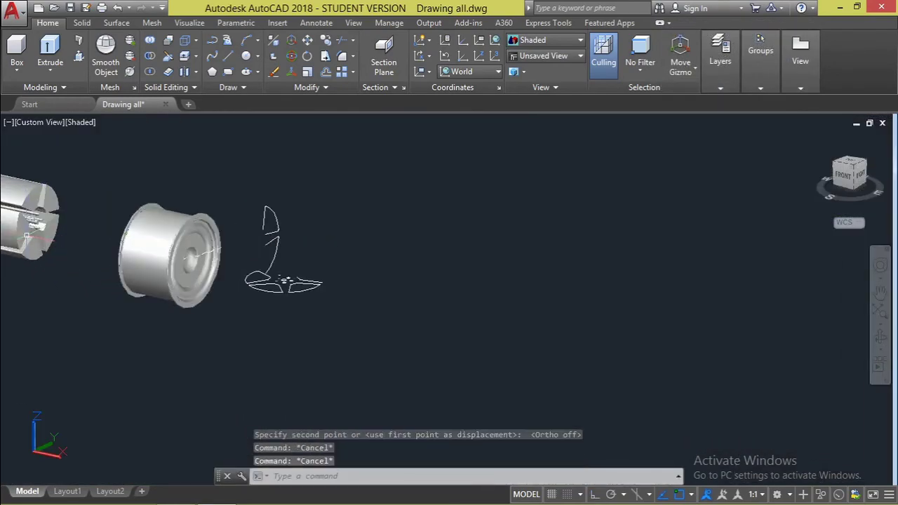
# Delete the leftover flat outlines of the spoke openings and holes beside the revolved rim
pyautogui.click(355, 313)
pyautogui.click(232, 191)
pyautogui.press('Delete')
pyautogui.click(312, 310)
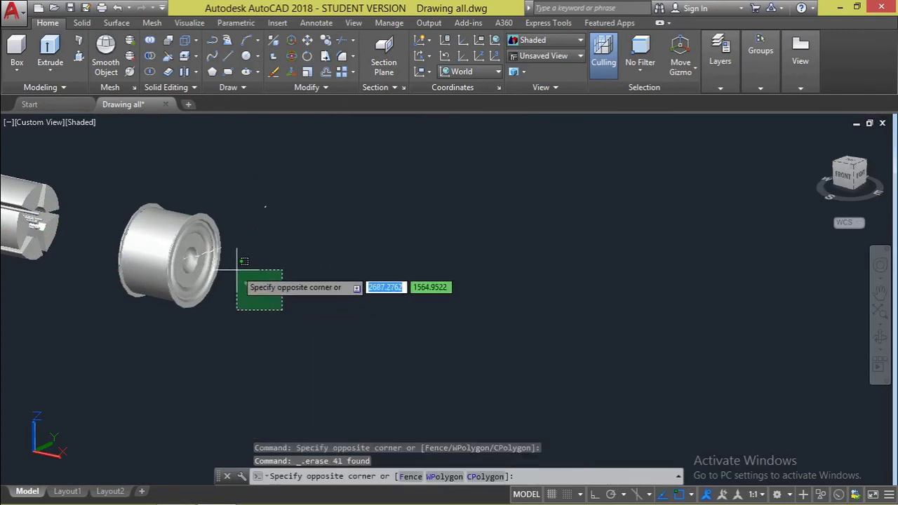
pyautogui.click(223, 251)
pyautogui.click(309, 257)
pyautogui.click(238, 182)
pyautogui.press('Delete')
# Move all the opening and hole solids along the axis into the revolved rim so they pass through and project beyond its front face
pyautogui.scroll(-2, 278, 324)
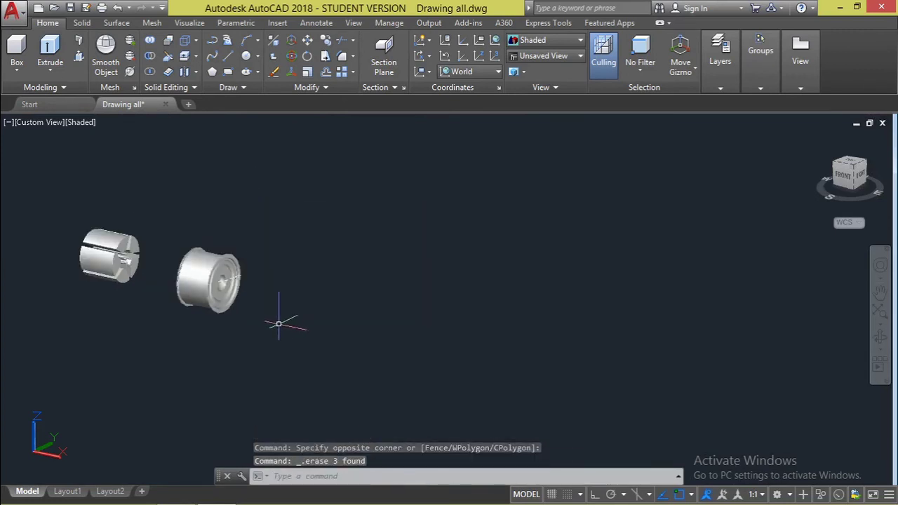
pyautogui.scroll(5, 101, 230)
pyautogui.click(341, 400)
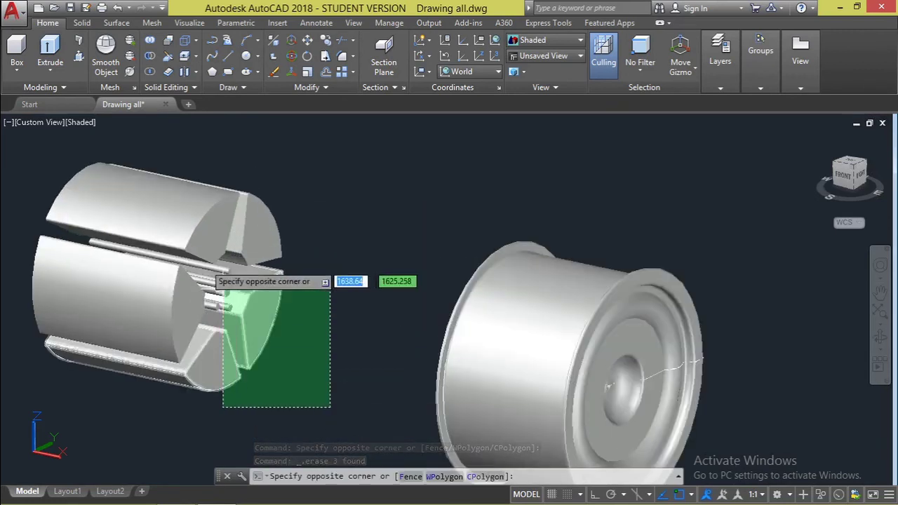
pyautogui.click(214, 273)
pyautogui.write('M')
pyautogui.press('Return')
pyautogui.scroll(4, 242, 305)
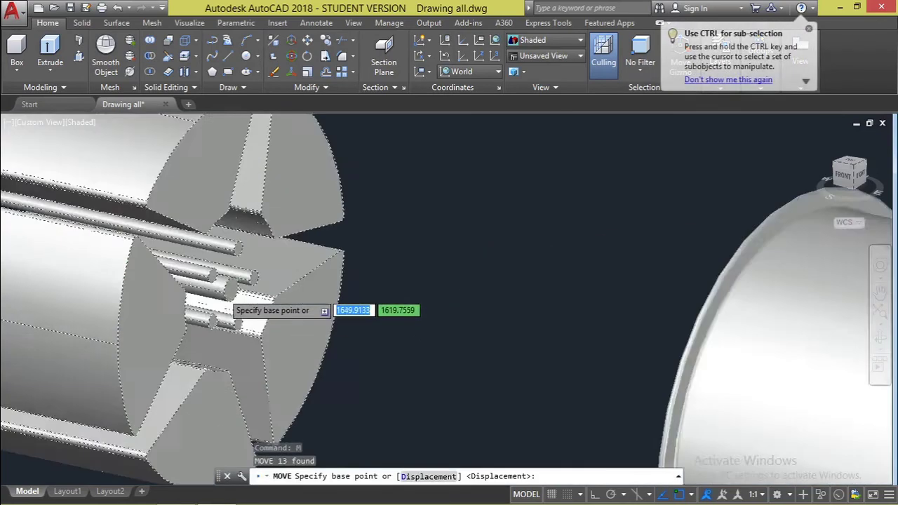
pyautogui.click(266, 303)
pyautogui.scroll(-3, 273, 288)
pyautogui.scroll(6, 360, 307)
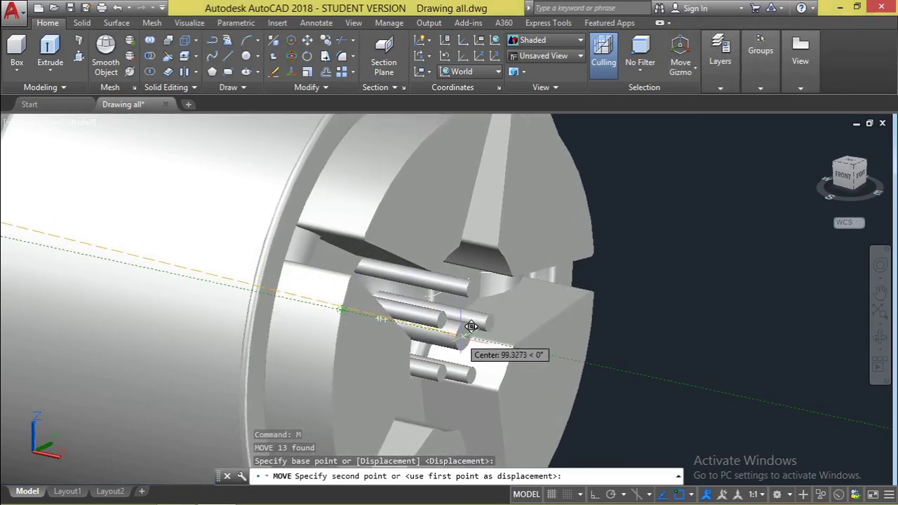
pyautogui.scroll(-5, 622, 341)
pyautogui.press('Escape')
pyautogui.press('Escape')
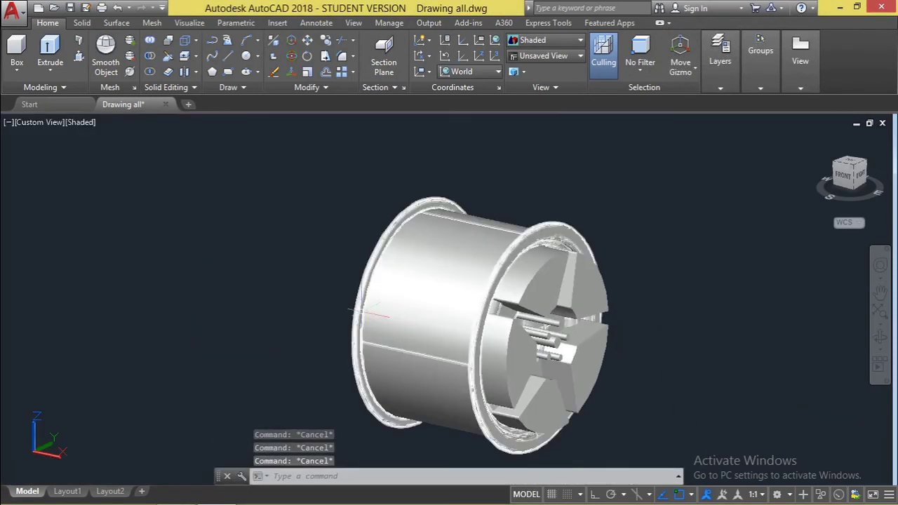
# Subtract the five spoke-opening solids, five bolt-hole cylinders and centre cylinder from the revolved rim
pyautogui.click(433, 308)
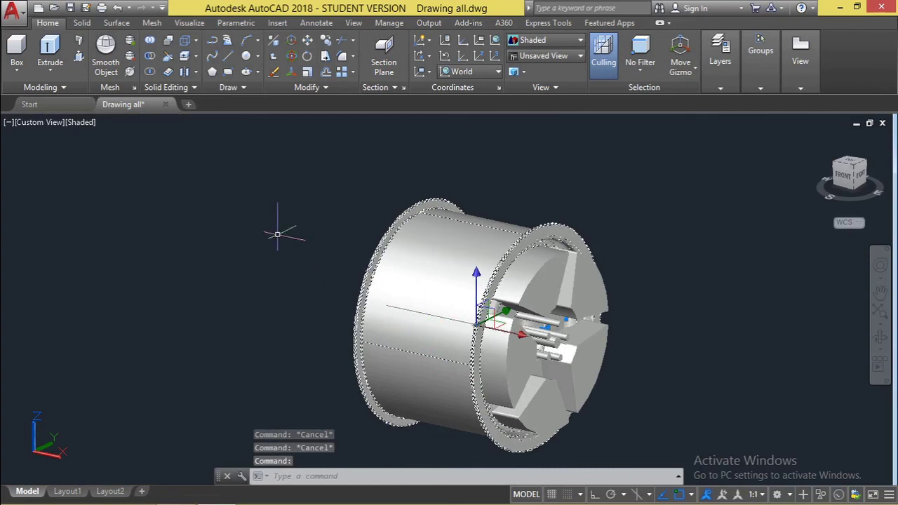
pyautogui.click(149, 62)
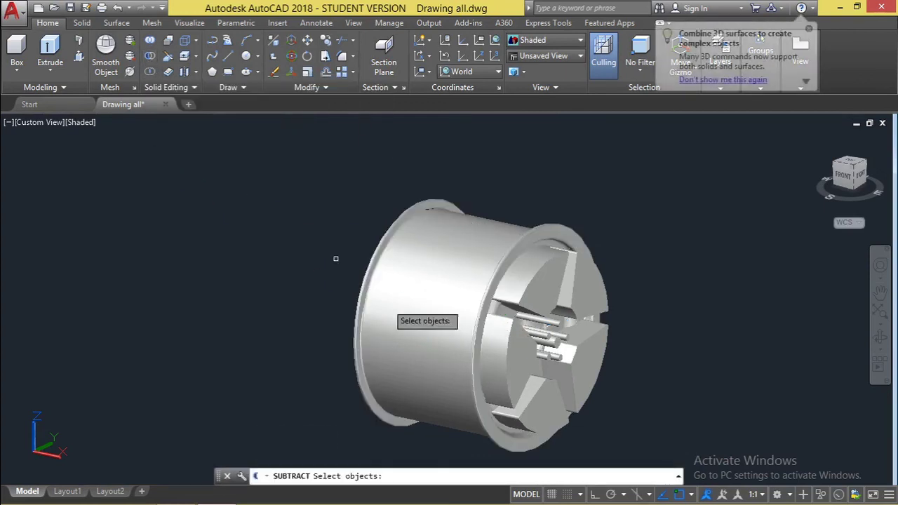
pyautogui.click(414, 320)
pyautogui.press('Return')
pyautogui.click(512, 342)
pyautogui.click(529, 297)
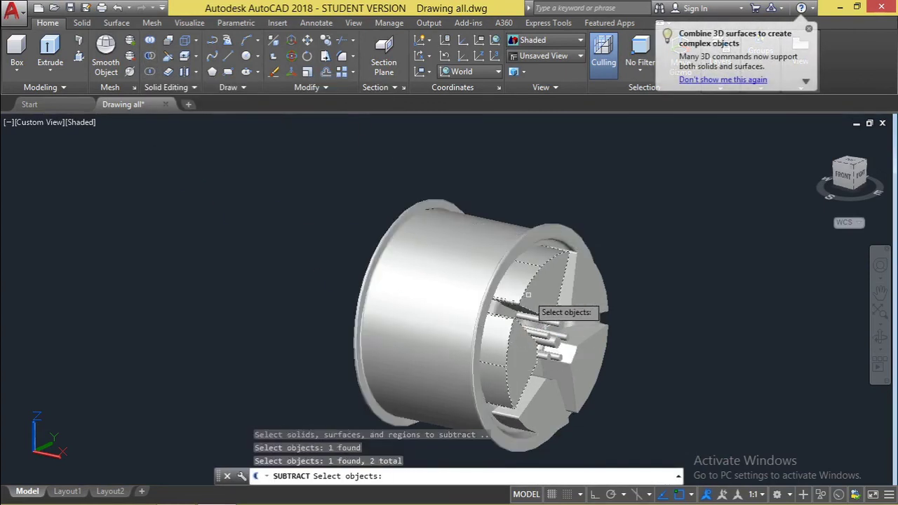
pyautogui.click(594, 327)
pyautogui.click(555, 407)
pyautogui.click(554, 392)
pyautogui.scroll(5, 554, 393)
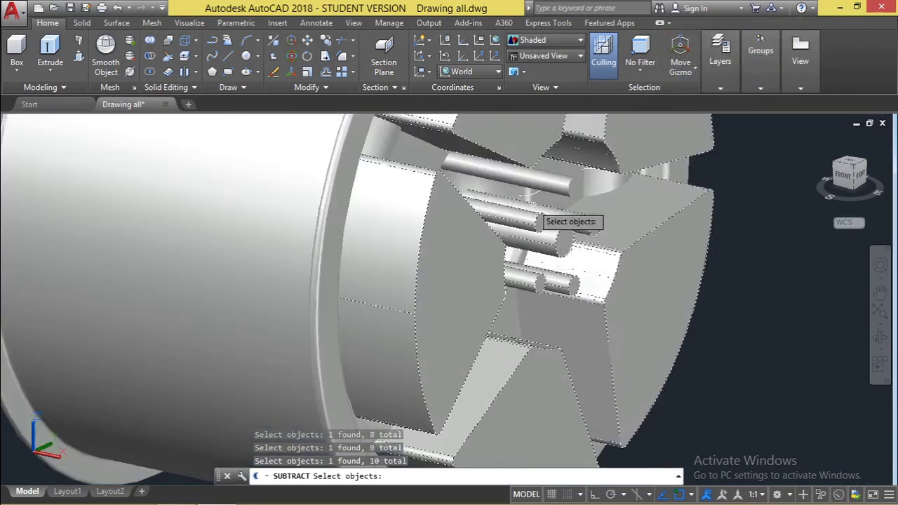
pyautogui.scroll(-8, 577, 271)
pyautogui.press('Escape')
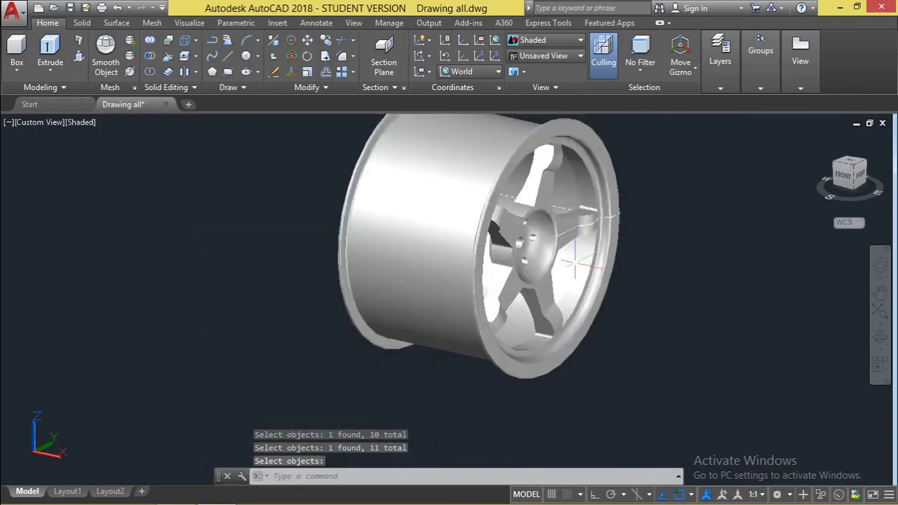
# Move the cut rim clear of the leftover profile lines inside it
pyautogui.click(882, 350)
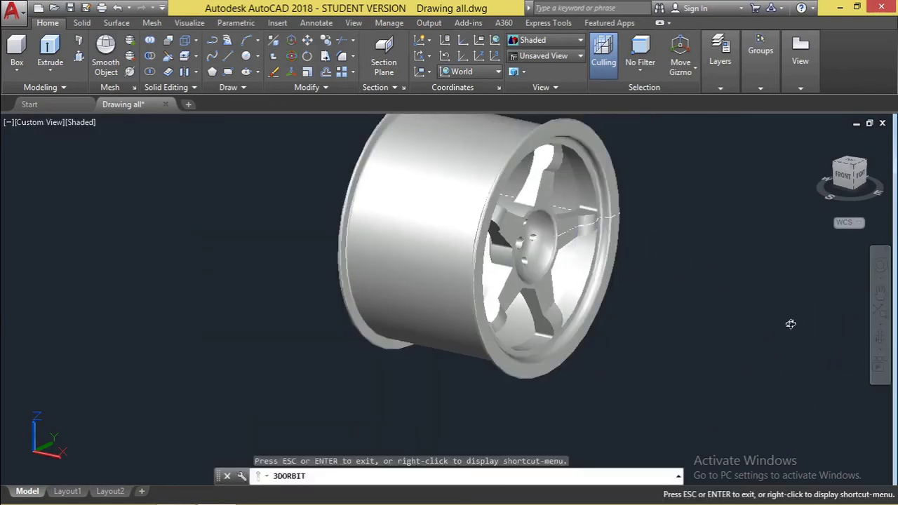
pyautogui.moveTo(792, 321); pyautogui.dragTo(653, 277)
pyautogui.press('Escape')
pyautogui.scroll(3, 652, 278)
pyautogui.click(537, 302)
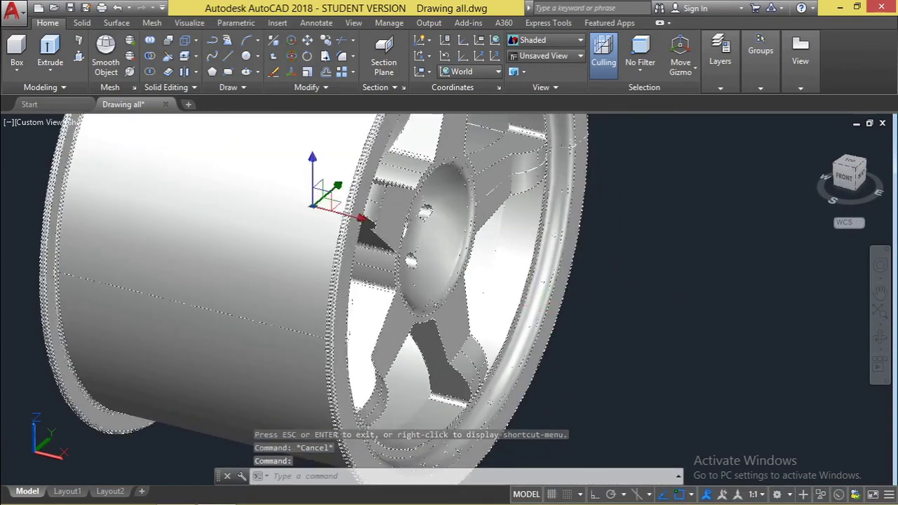
pyautogui.write('m')
pyautogui.press('Return')
pyautogui.scroll(-5, 517, 281)
pyautogui.click(517, 281)
pyautogui.scroll(-3, 520, 294)
pyautogui.press('Escape')
pyautogui.press('Escape')
# Delete the leftover side-profile lines beside the finished rim
pyautogui.click(526, 307)
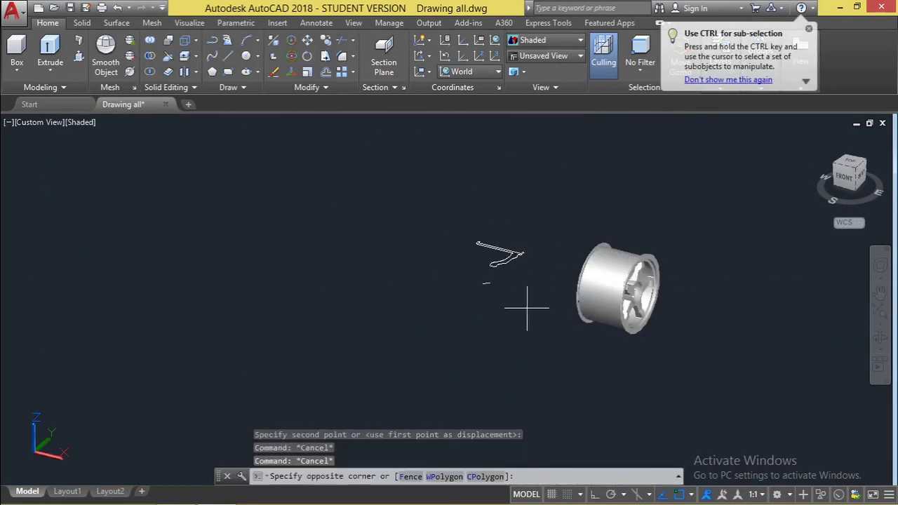
pyautogui.click(512, 253)
pyautogui.press('Escape')
pyautogui.press('Escape')
# Move the finished rim back along its axis to the area where the profile lines were
pyautogui.click(742, 330)
pyautogui.click(566, 244)
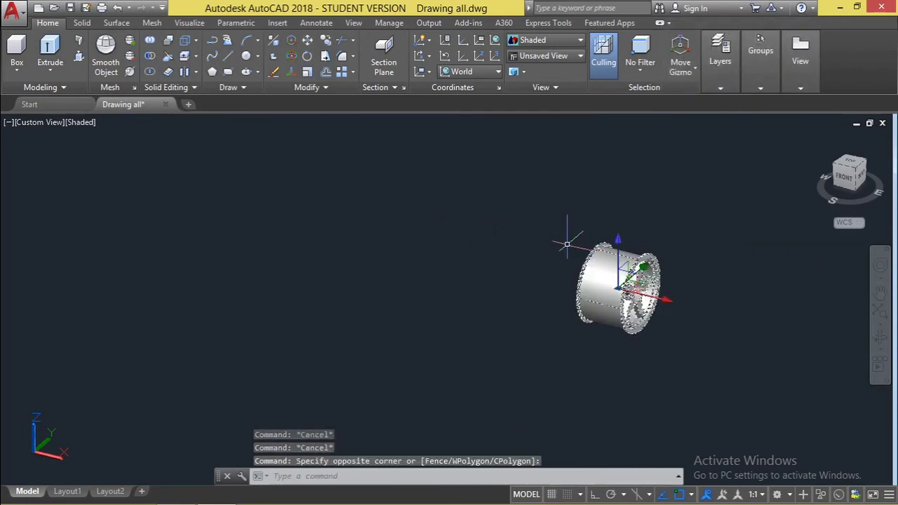
pyautogui.write('m')
pyautogui.press('Return')
pyautogui.click(621, 295)
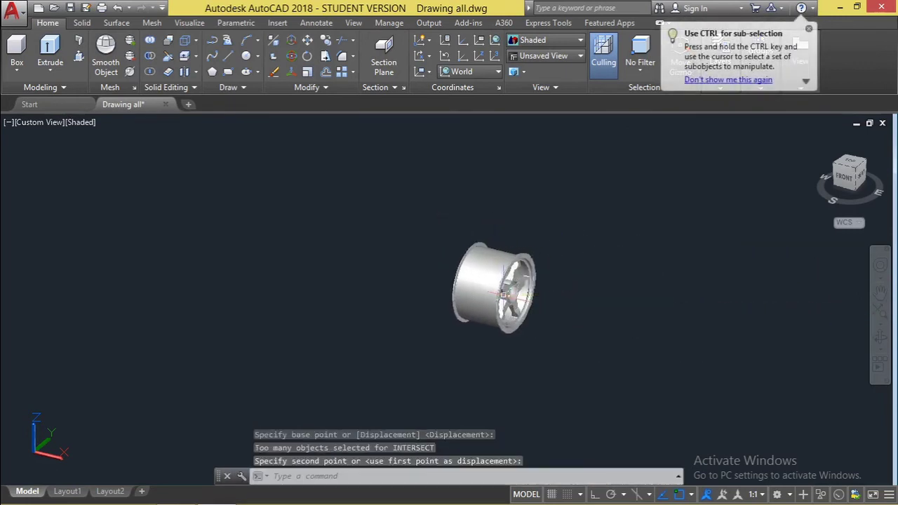
pyautogui.click(498, 295)
pyautogui.press('Escape')
pyautogui.press('Escape')
# Show the rim from the home view in parallel projection with the Realistic visual style
pyautogui.click(818, 138)
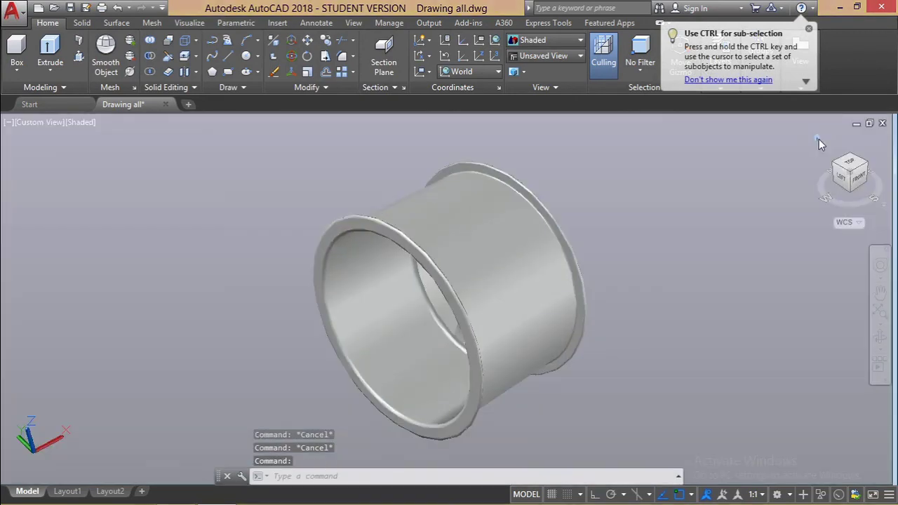
pyautogui.rightClick(854, 166)
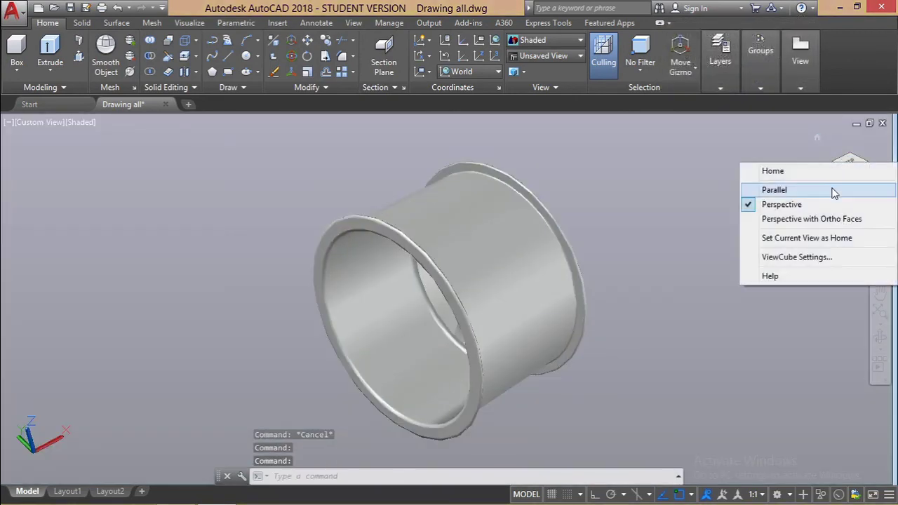
pyautogui.click(832, 190)
pyautogui.keyDown('shift'); pyautogui.moveTo(744, 323); pyautogui.dragTo(555, 379, button='middle'); pyautogui.keyUp('shift')
# Orbit around the rim to examine its five-spoke face and bolt holes, and centre it in the view
pyautogui.click(879, 337)
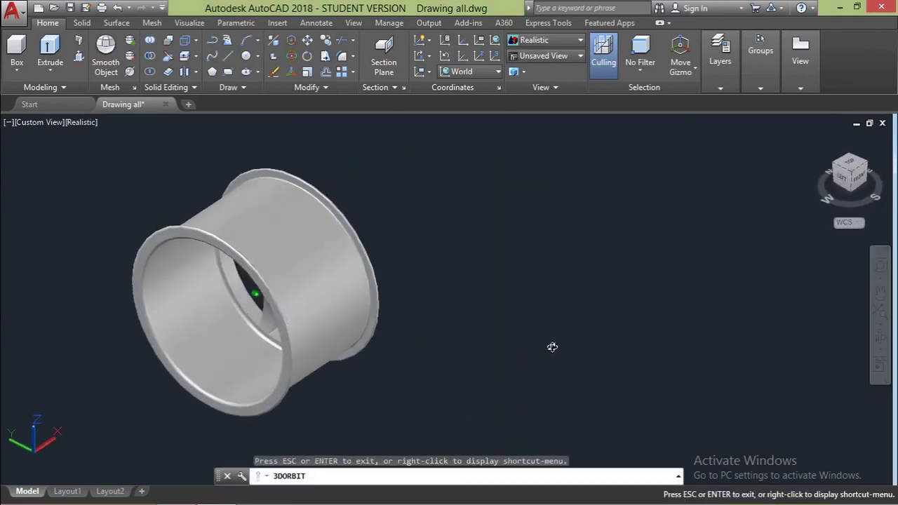
pyautogui.moveTo(588, 333); pyautogui.dragTo(378, 331)
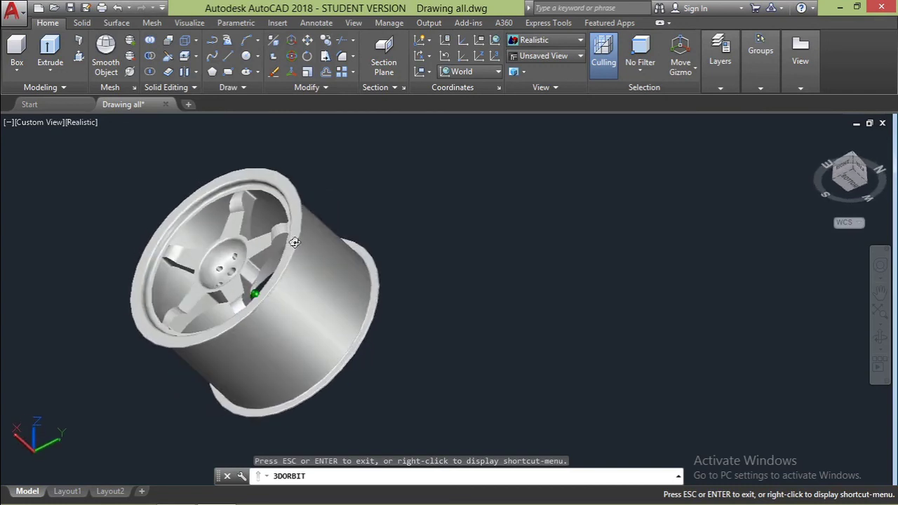
pyautogui.press('Escape')
pyautogui.press('Escape')
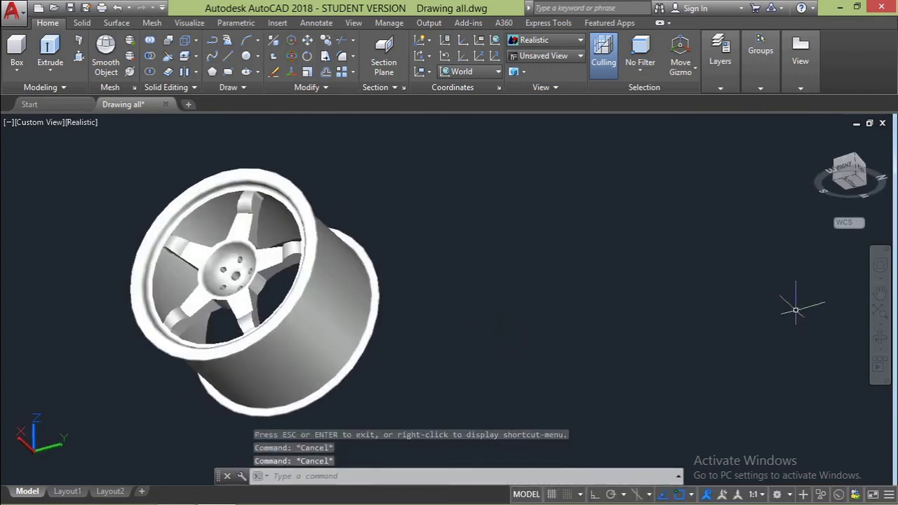
pyautogui.click(880, 291)
pyautogui.moveTo(411, 299); pyautogui.dragTo(494, 309)
pyautogui.press('Escape')
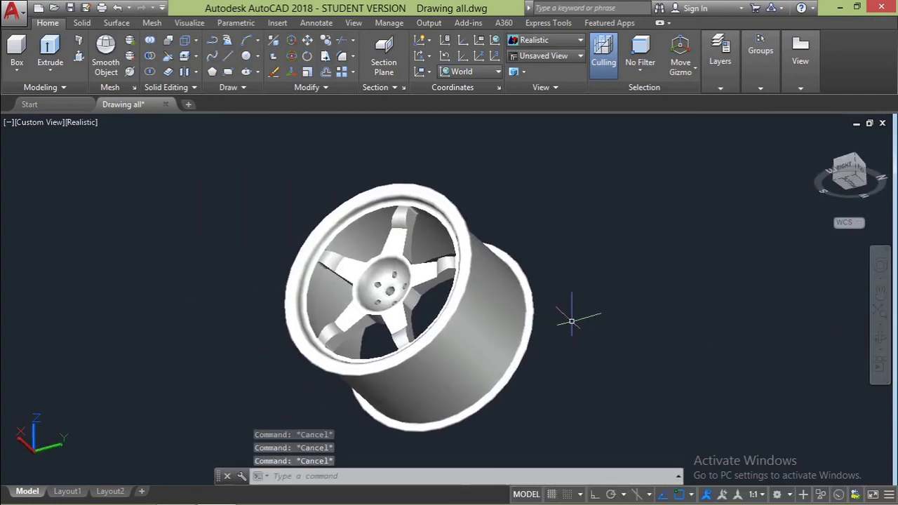